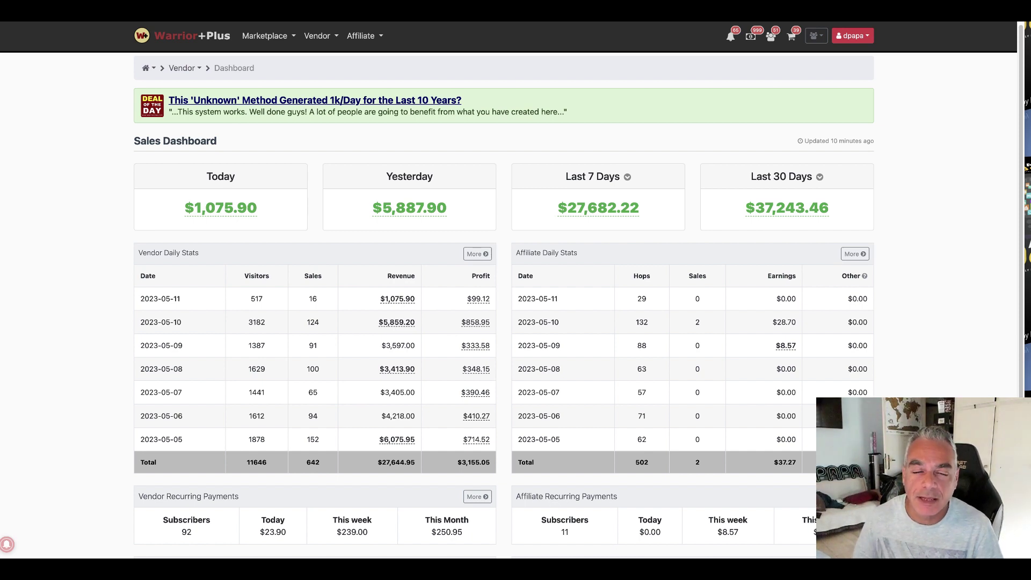
- Show Warrior+Plus affiliate stats for All Time and highlight the $167,427.42 combined earnings
left_click(360, 36)
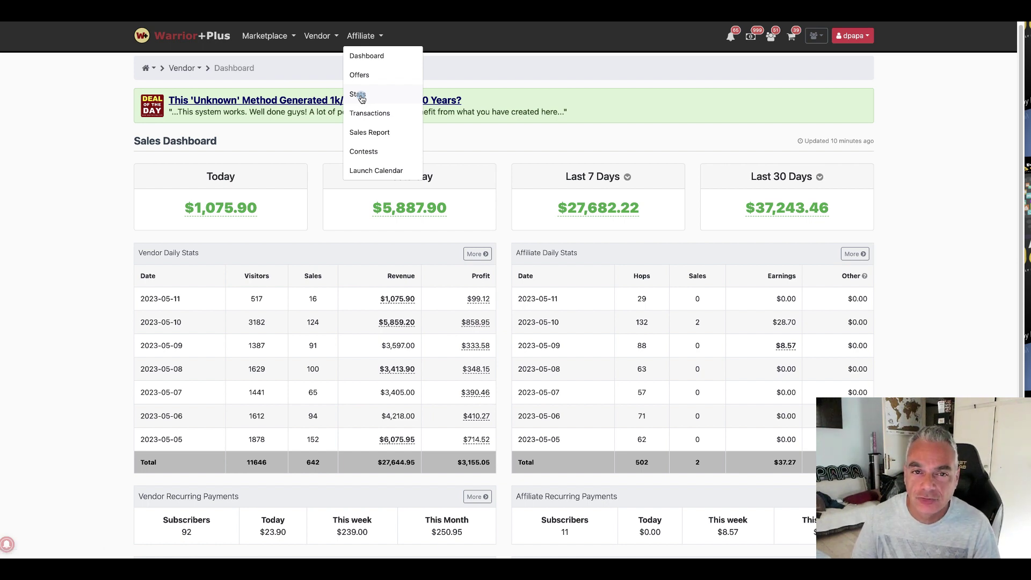
left_click(359, 99)
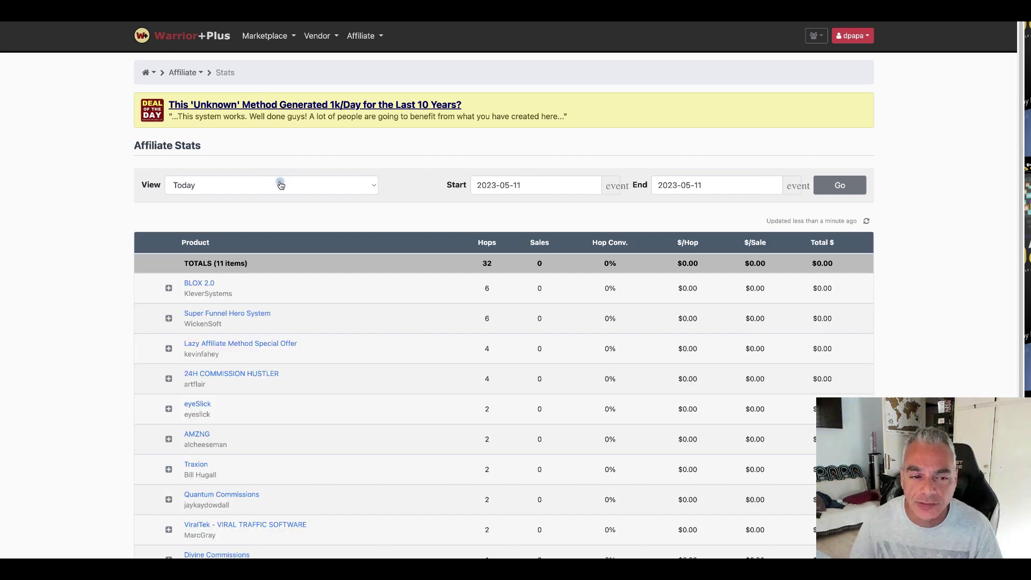
left_click(281, 184)
left_click(279, 183)
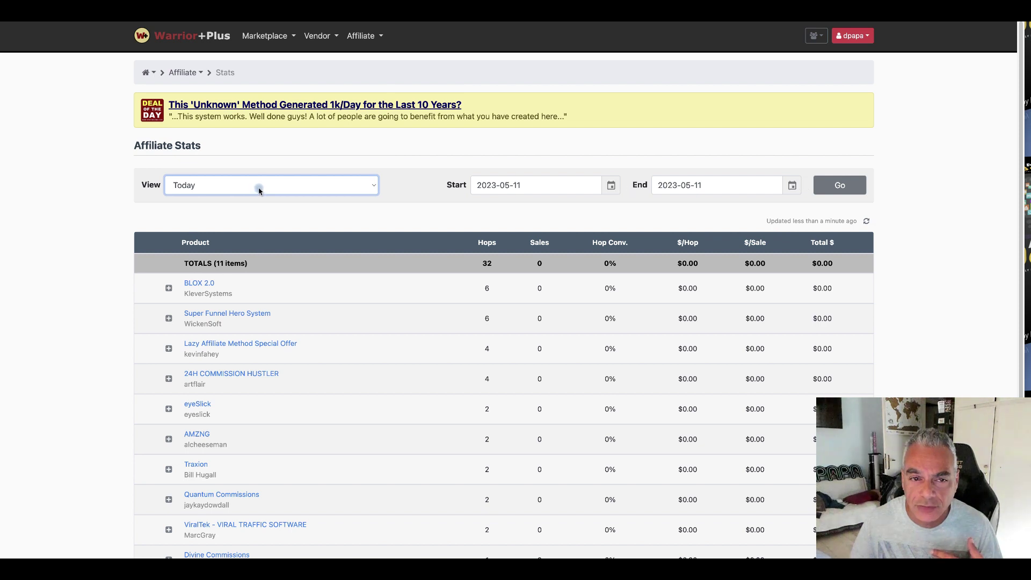
left_click(259, 190)
left_click(243, 320)
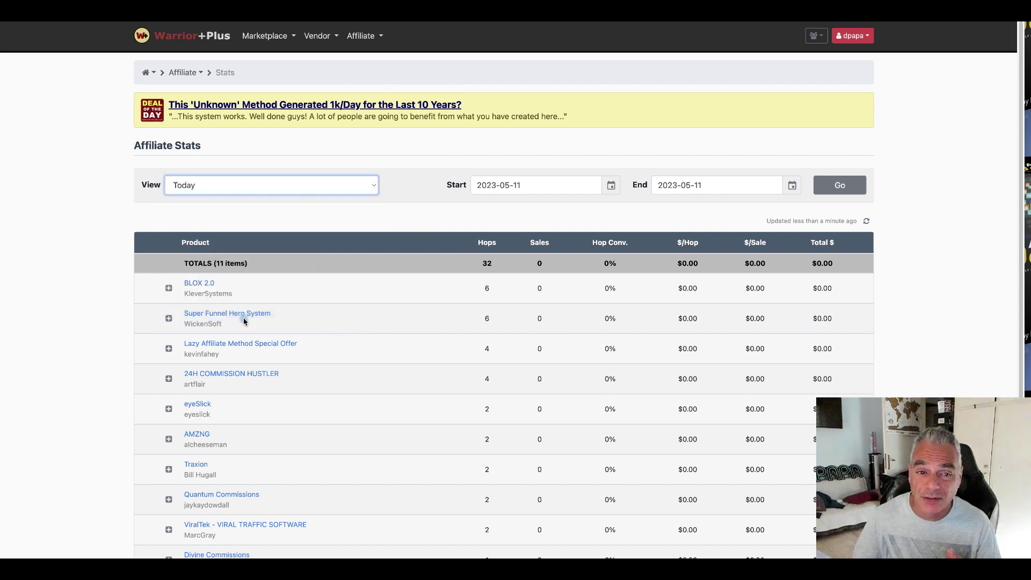
left_click(854, 187)
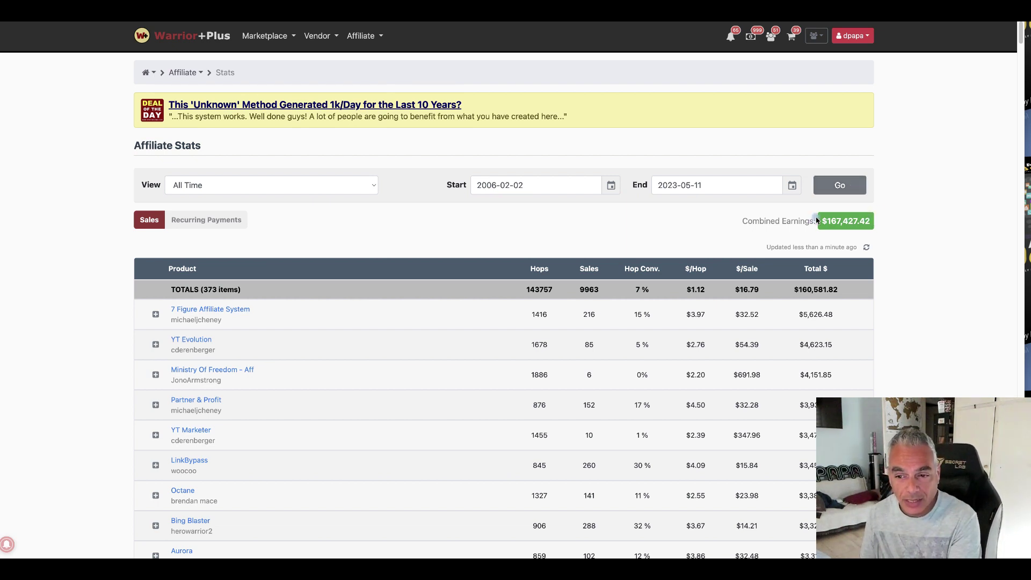
left_click_drag(812, 220, 895, 220)
- Deselect the highlighted combined earnings figure
left_click(903, 224)
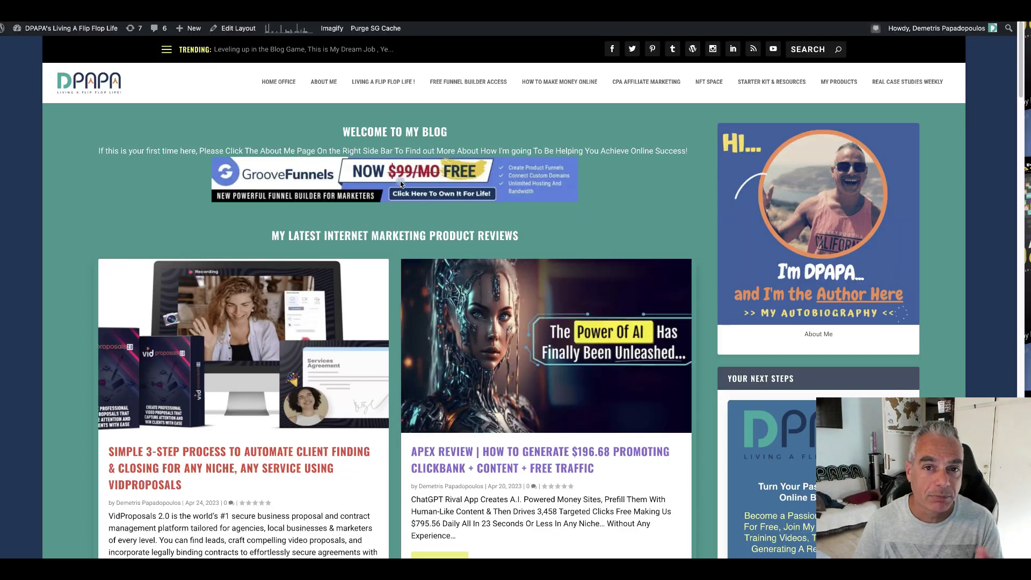
- Enter the Ready Made Blox Systems area from the Blox 2.0 dashboard card
scroll(323, 208, "down", 5)
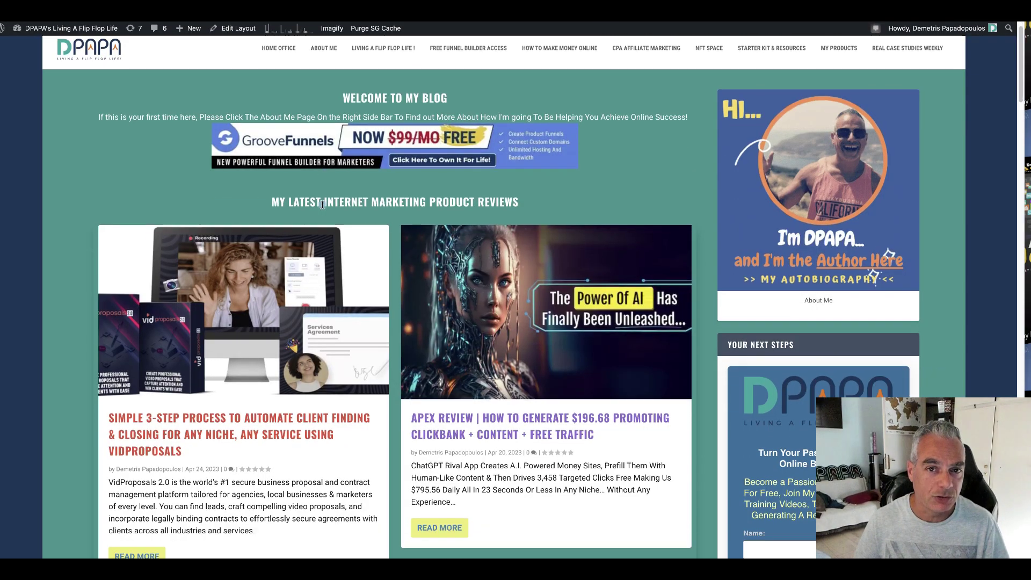
scroll(322, 208, "up", 5)
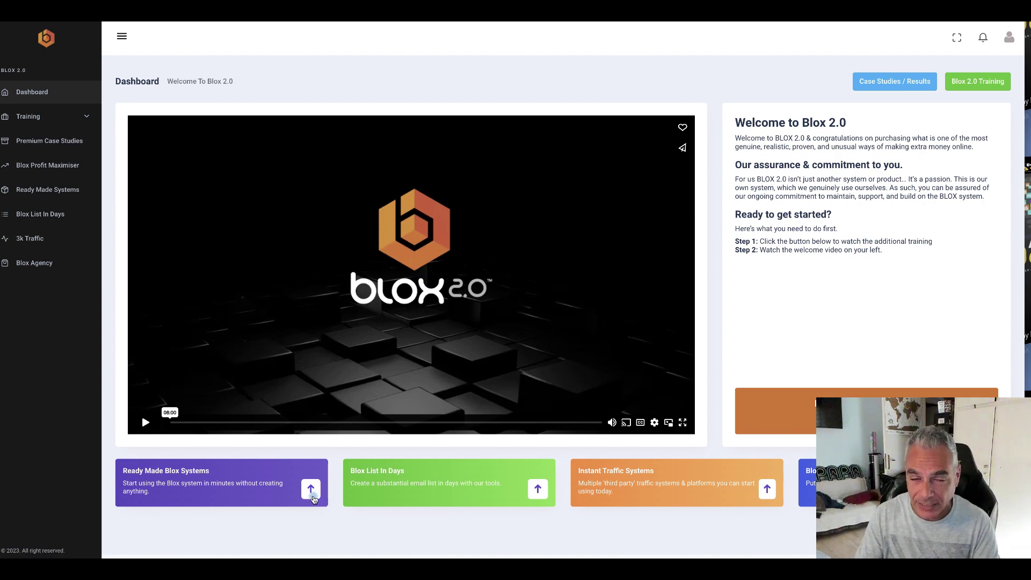
left_click(313, 496)
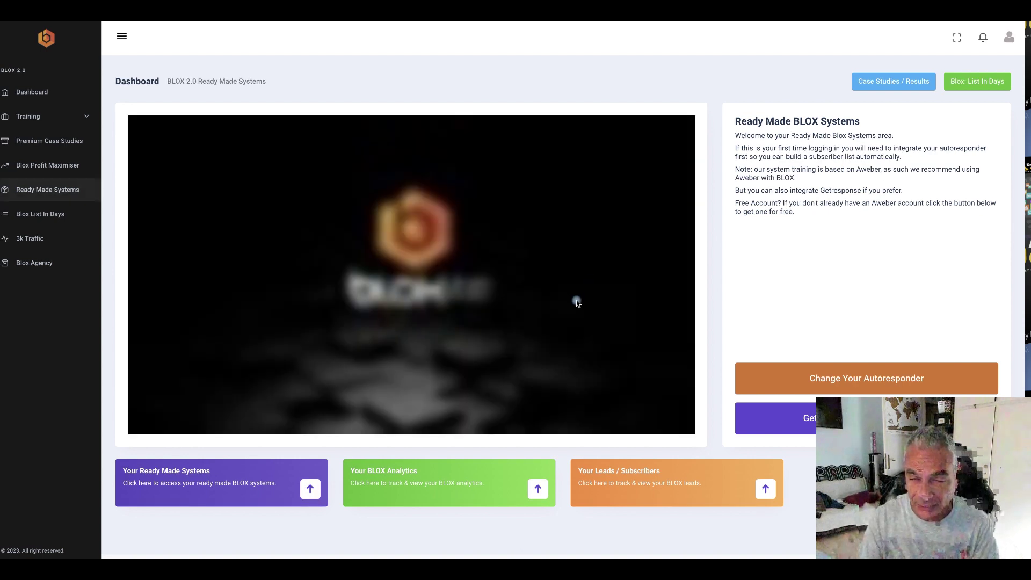
- Open Your Ready Made Systems, browse the system cards, and start using Repii
scroll(571, 308, "down", 1)
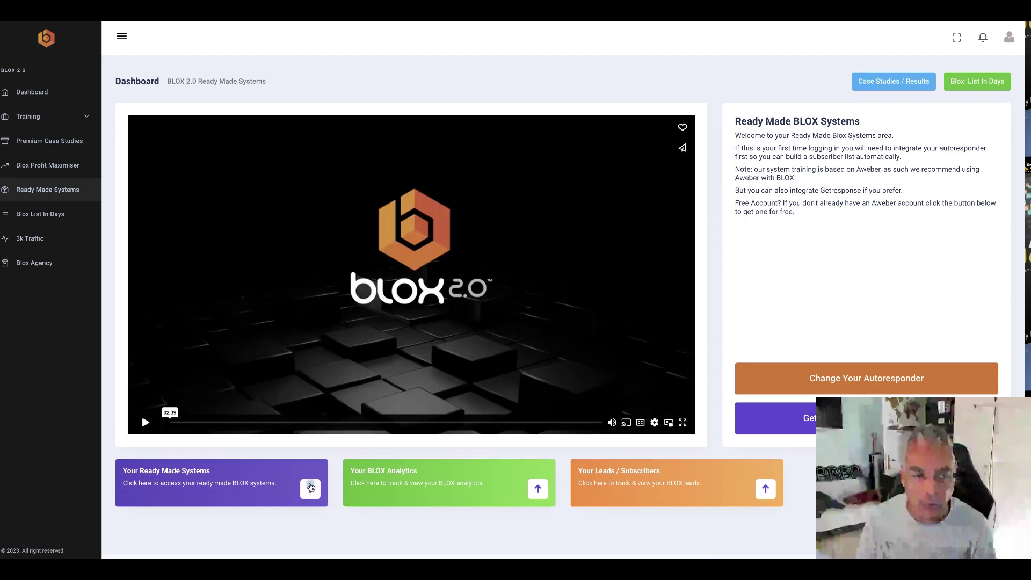
left_click(310, 488)
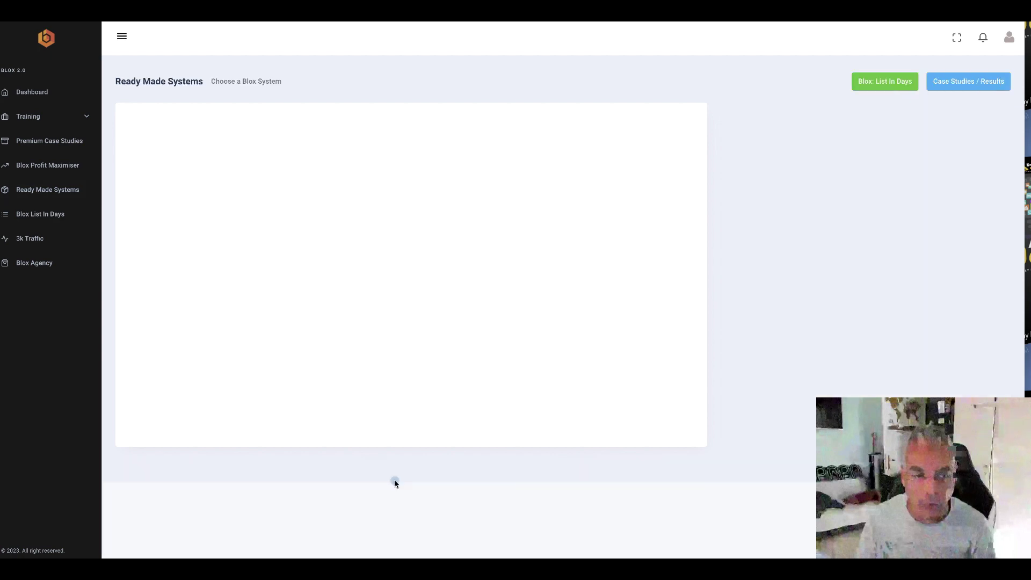
scroll(427, 479, "down", 5)
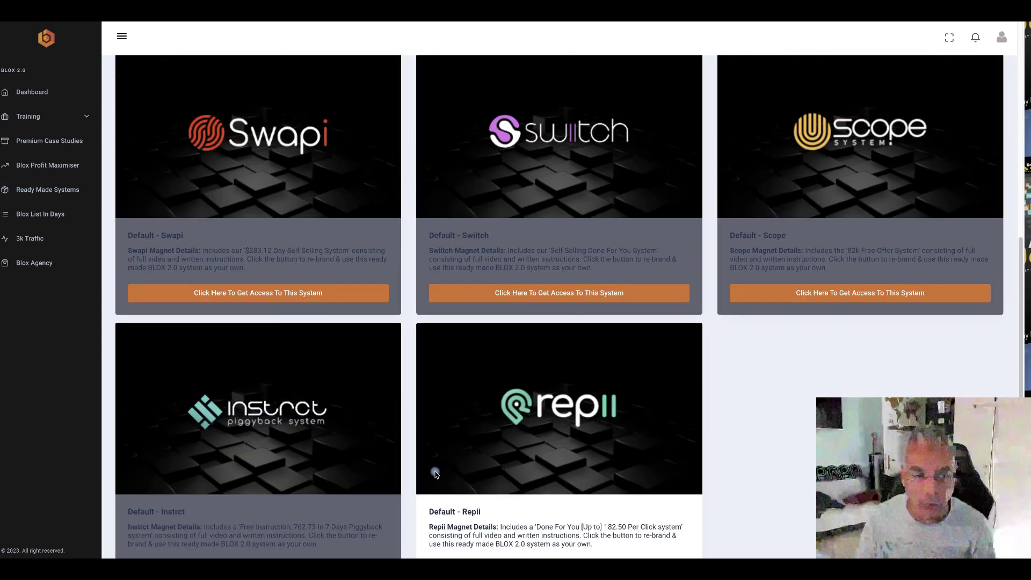
scroll(432, 468, "up", 2)
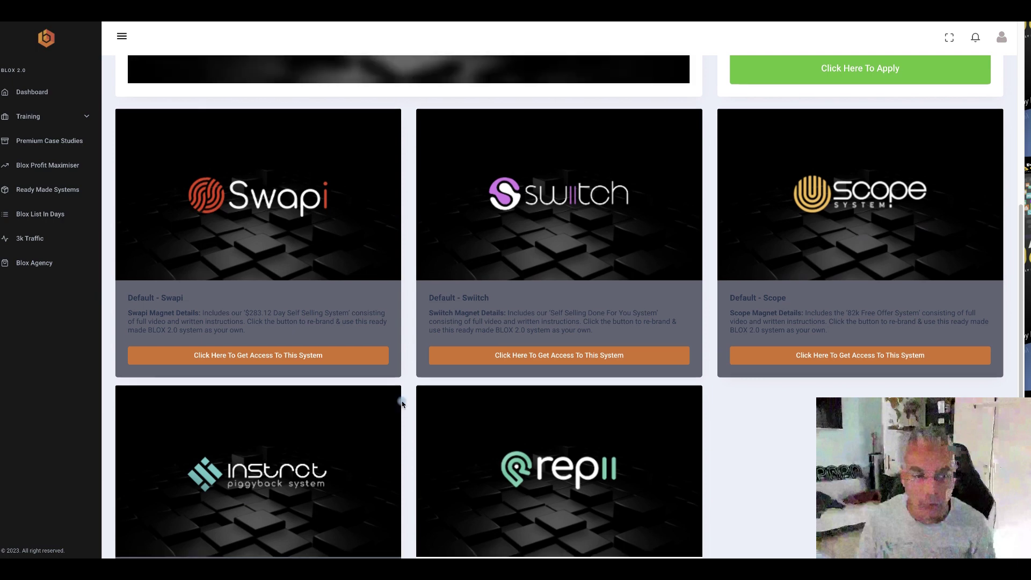
scroll(400, 403, "down", 3)
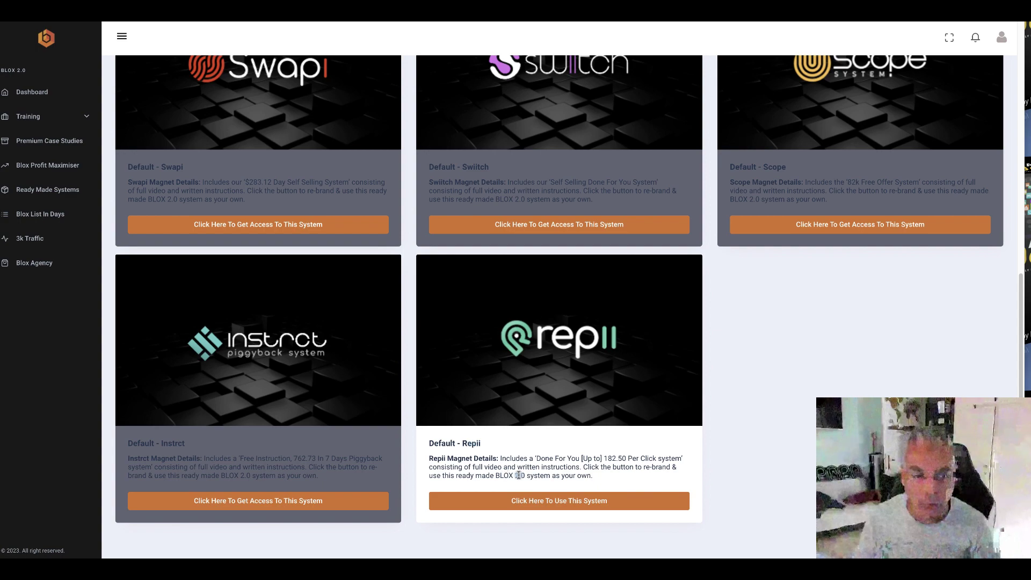
scroll(520, 474, "up", 9)
scroll(522, 475, "down", 9)
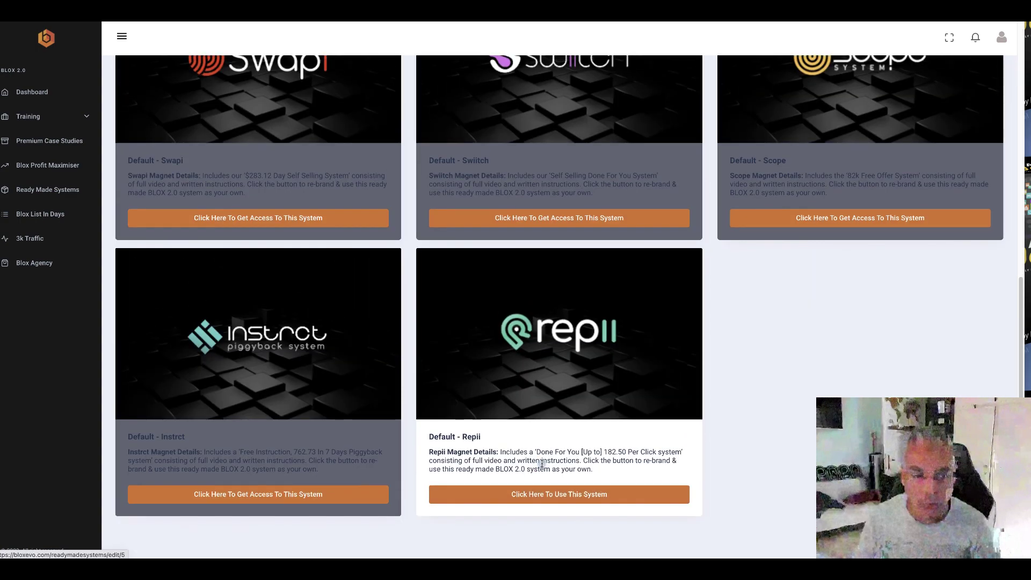
scroll(597, 416, "up", 1)
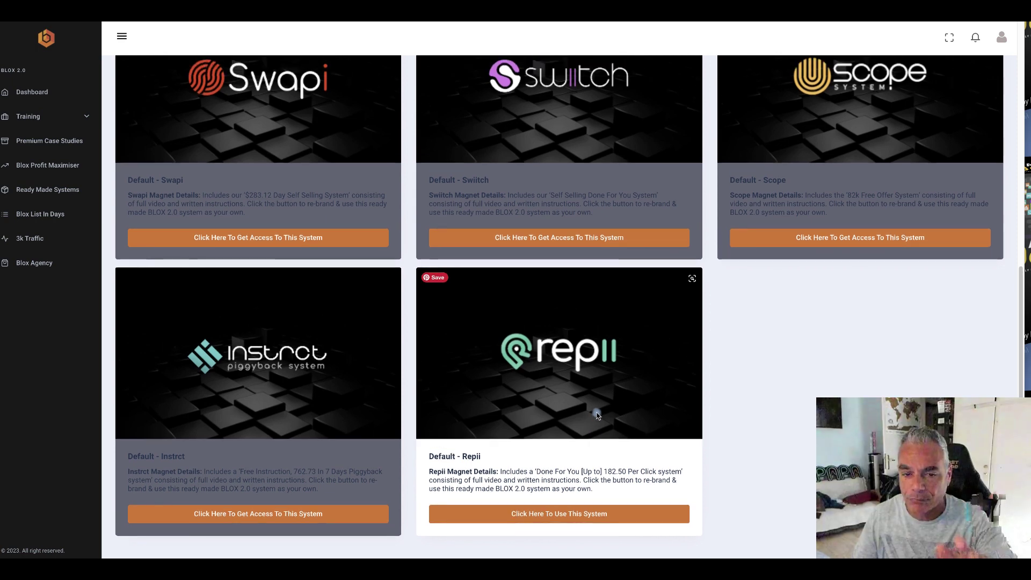
scroll(595, 416, "down", 1)
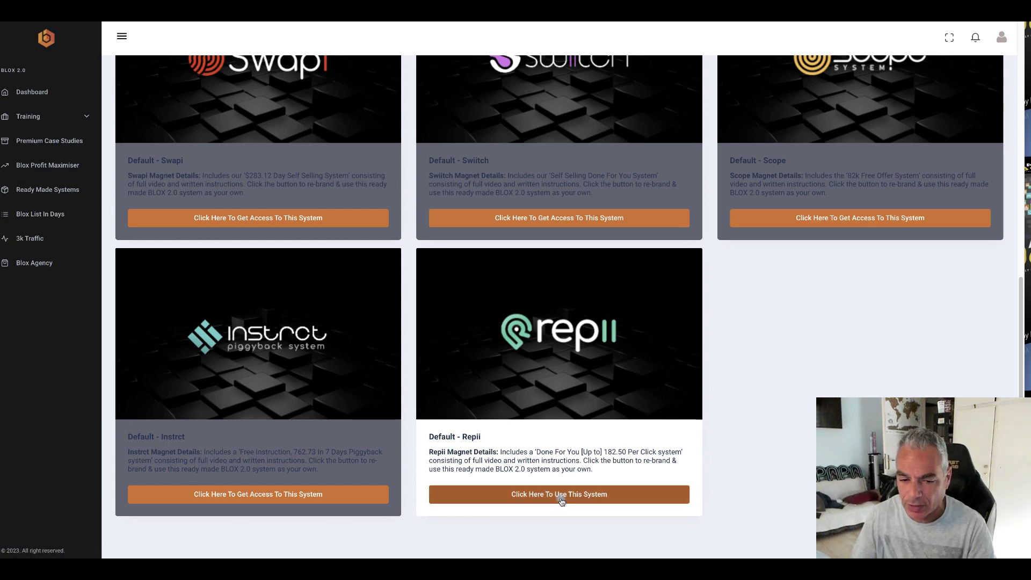
left_click(561, 500)
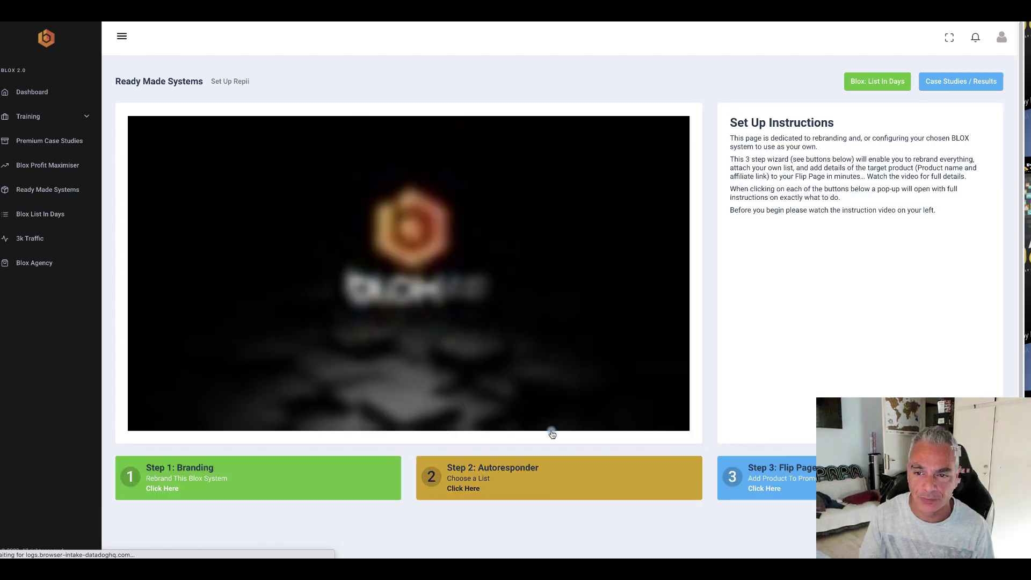
- Save Repii's Step 1 Branding with the name Repii System and both logos
left_click(193, 474)
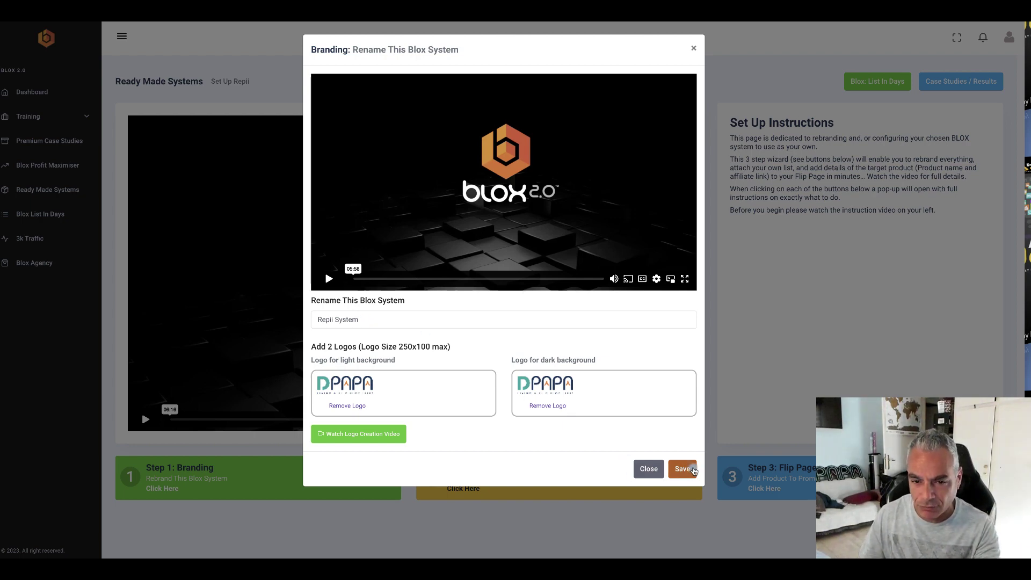
left_click(693, 471)
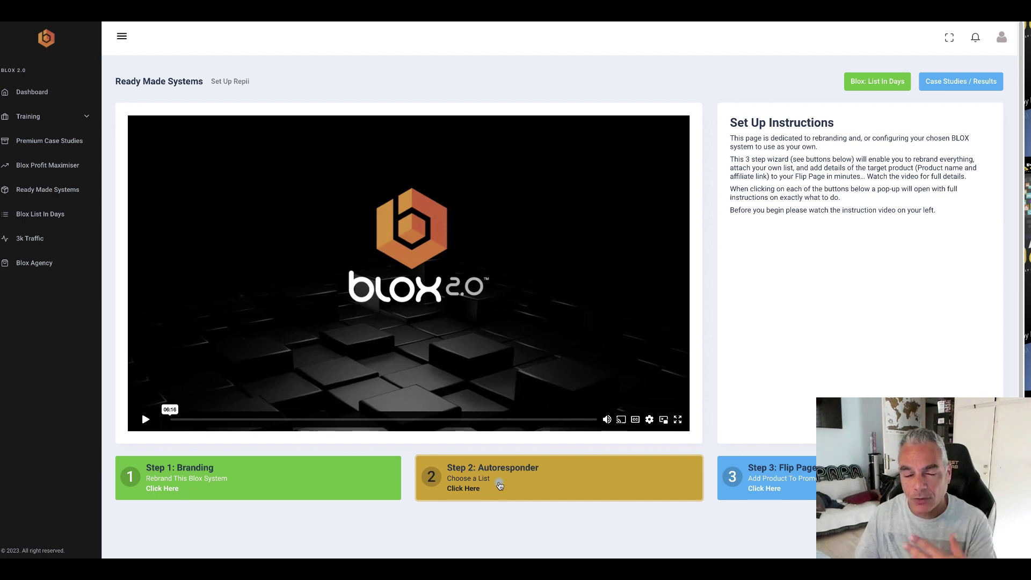
- Save the Solo Ad Traffic list and change the promoted Bloxy 2.0 price from 23 to 17
left_click(499, 486)
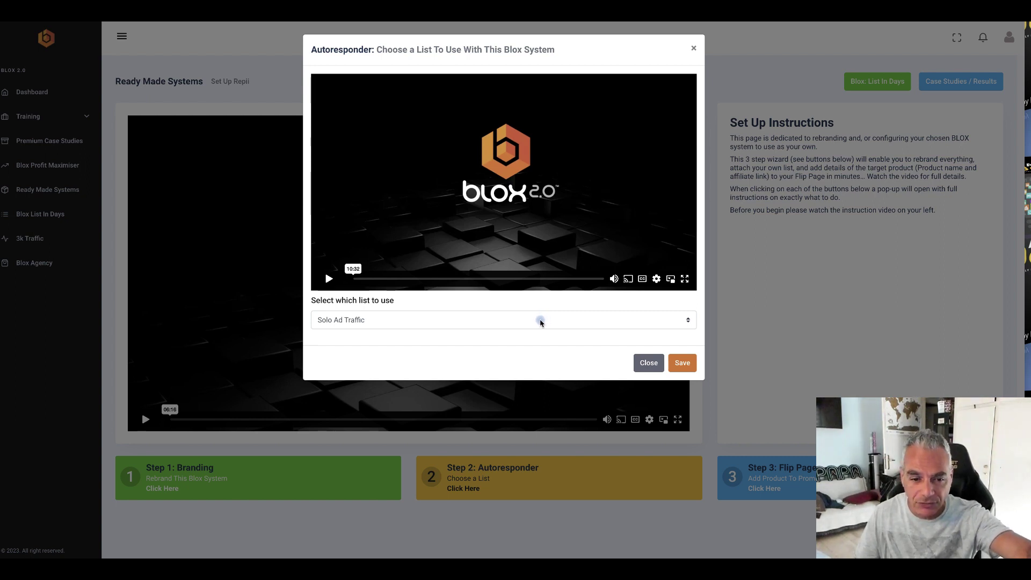
left_click(680, 363)
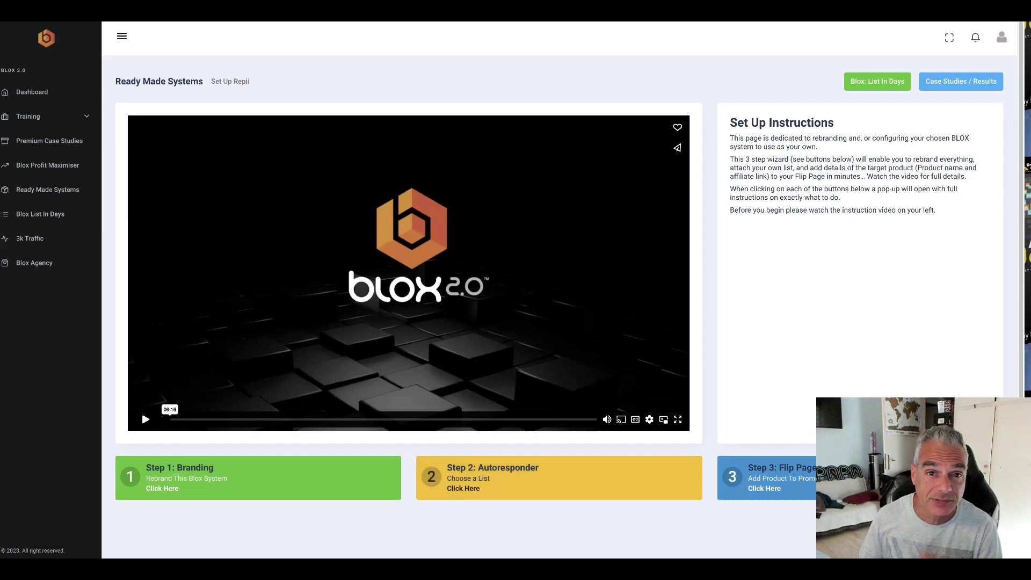
left_click(768, 478)
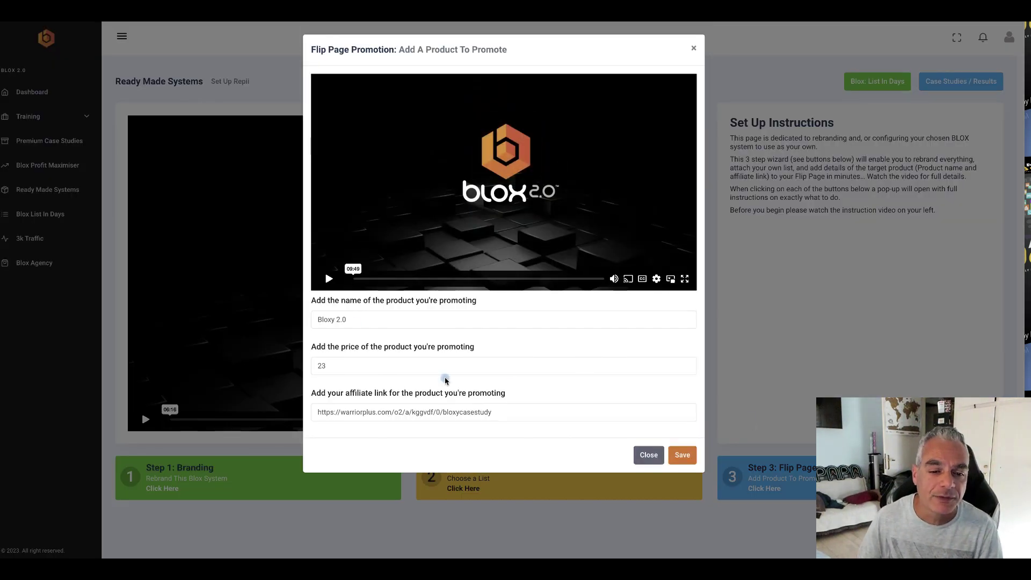
triple_click(312, 320)
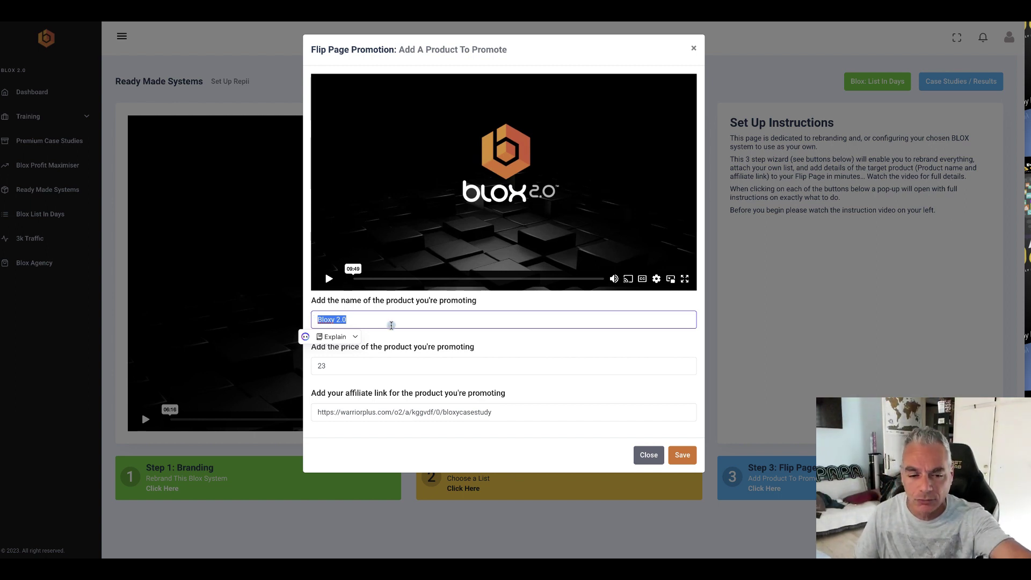
left_click(358, 367)
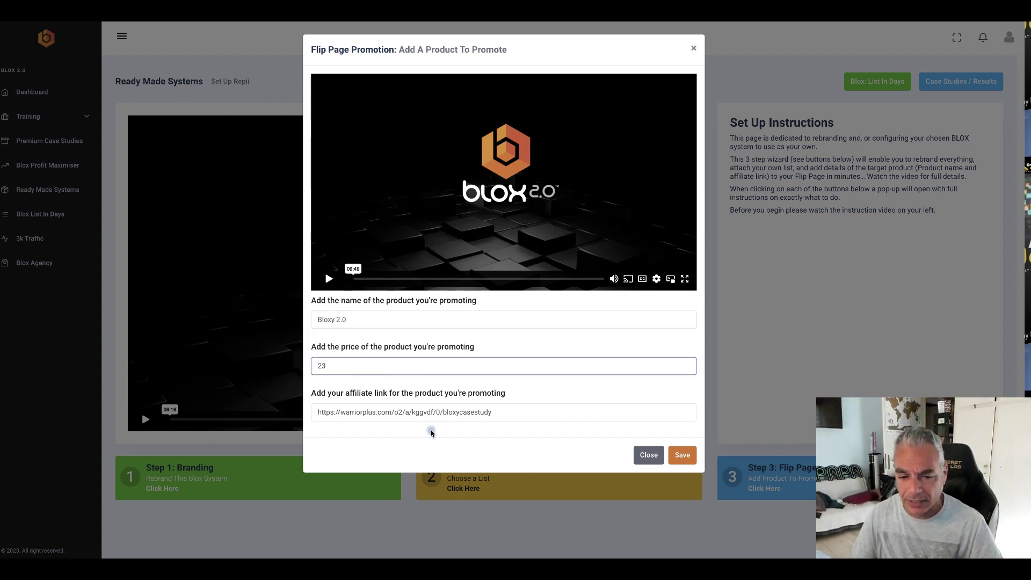
key("BackSpace")
key("BackSpace")
type("17")
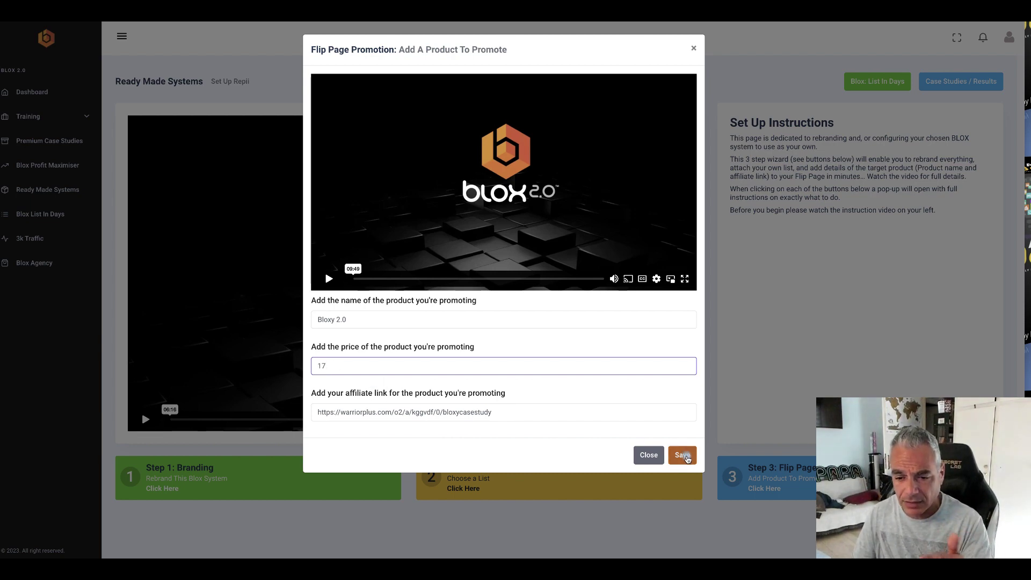
left_click(688, 457)
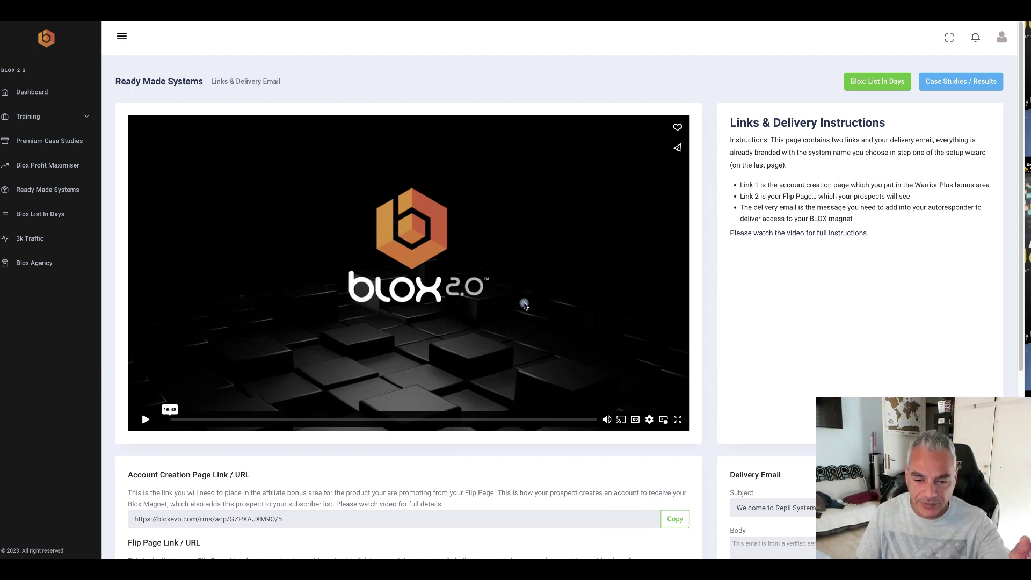
- Copy Repii's Account Creation Page Link from the Links & Delivery page
scroll(741, 397, "down", 4)
scroll(243, 448, "up", 2)
left_click_drag(340, 428, 73, 421)
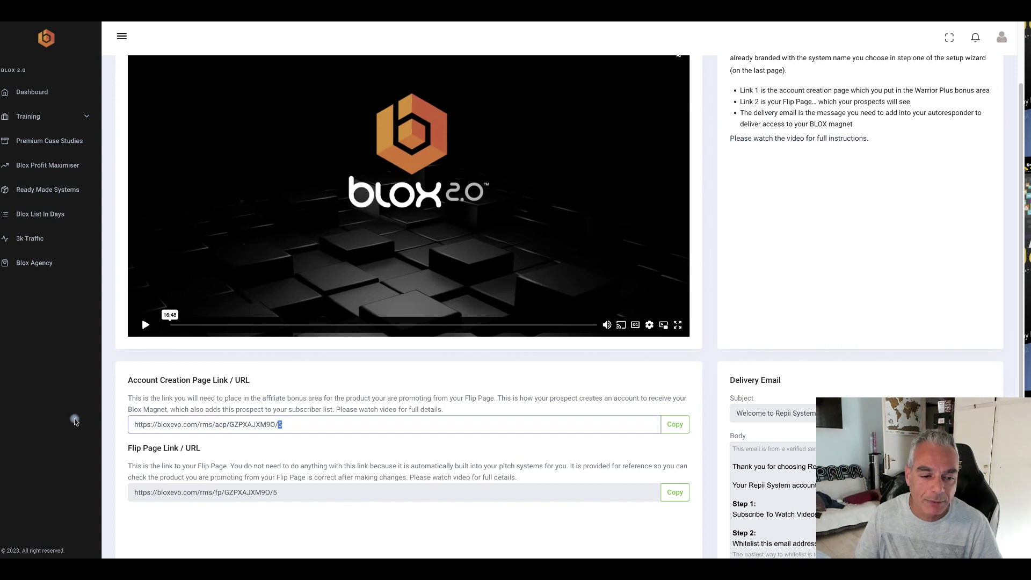
right_click(169, 427)
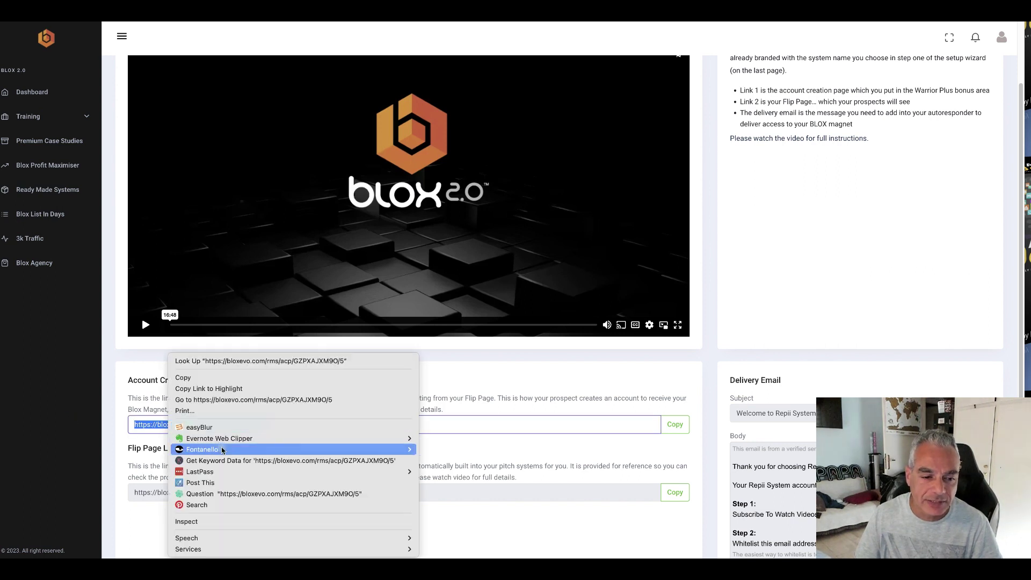
left_click(210, 377)
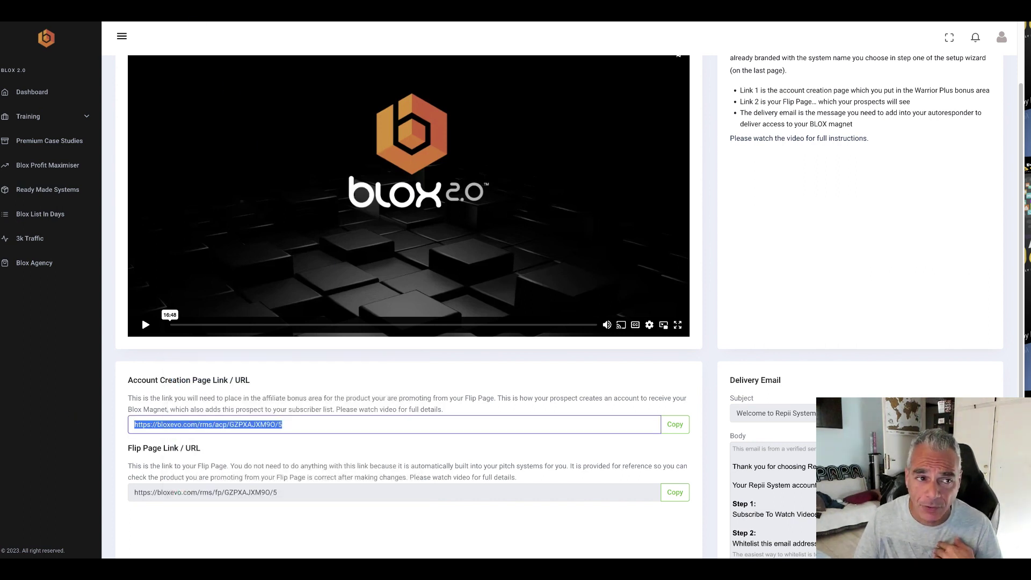
key("ctrl+l")
- Set the BLOX 2.0 offer's Buyer Bonus URL to the Repii account creation link and save
key("Return")
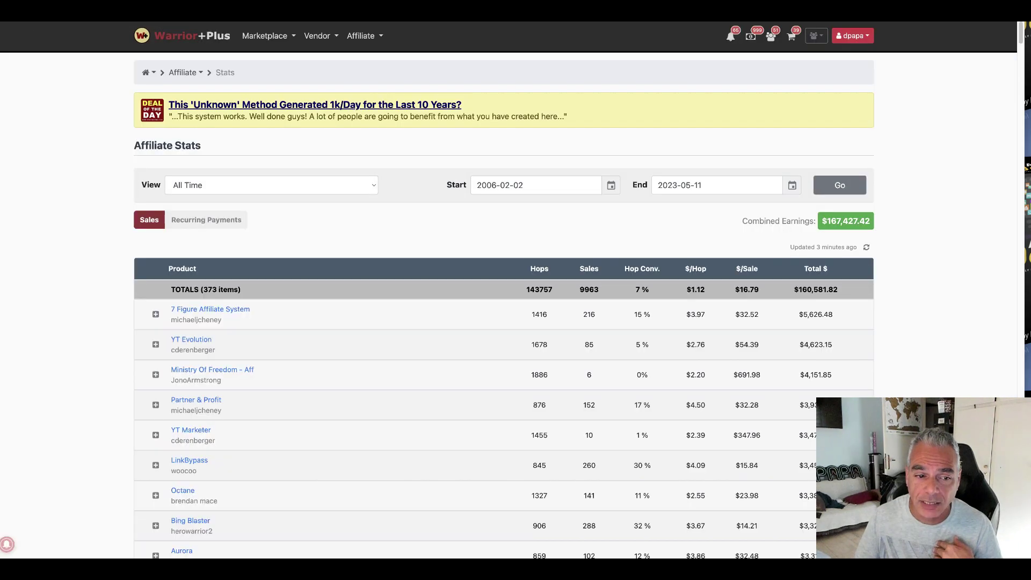
left_click(361, 35)
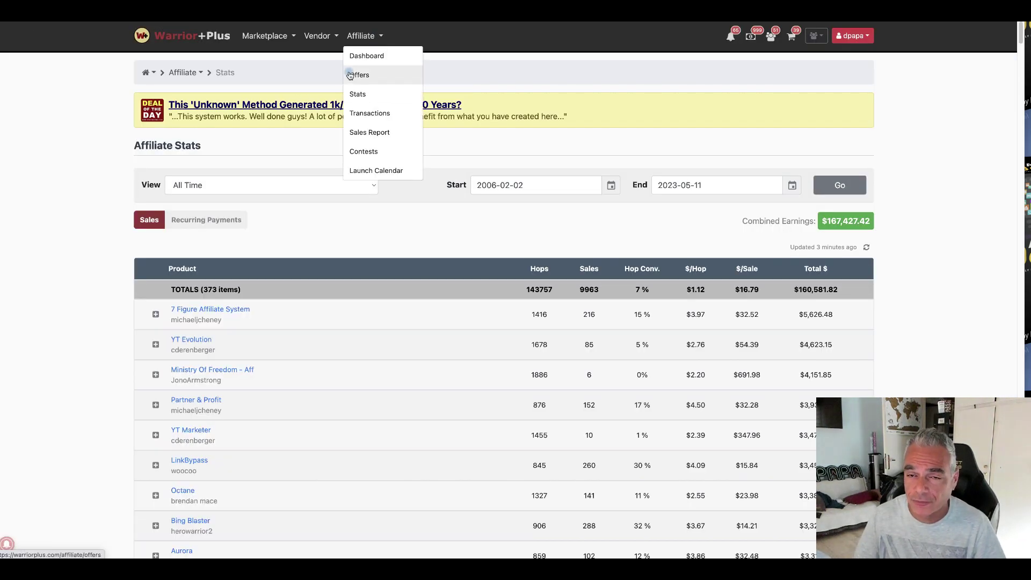
left_click(349, 75)
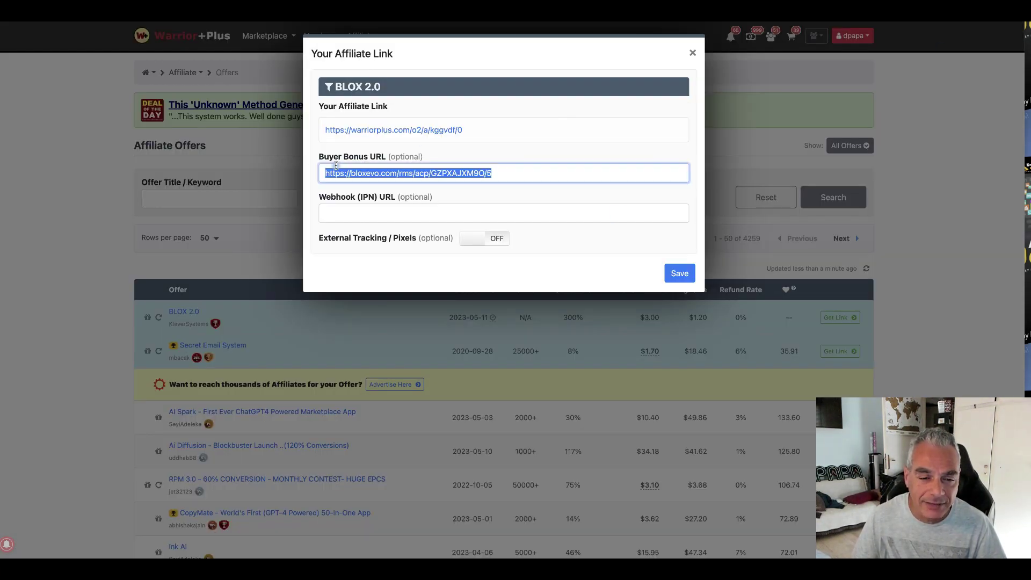
triple_click(511, 173)
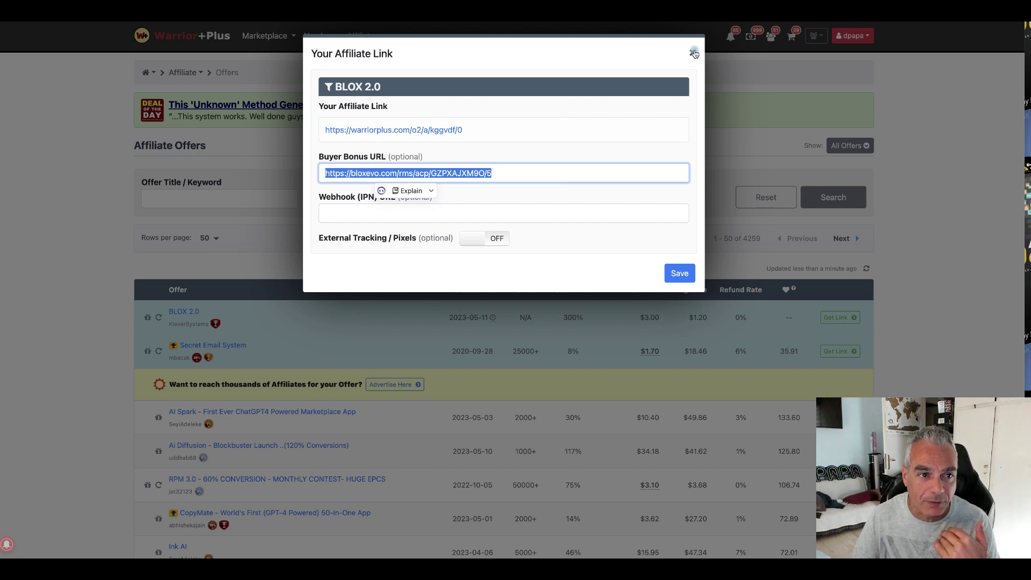
left_click(690, 274)
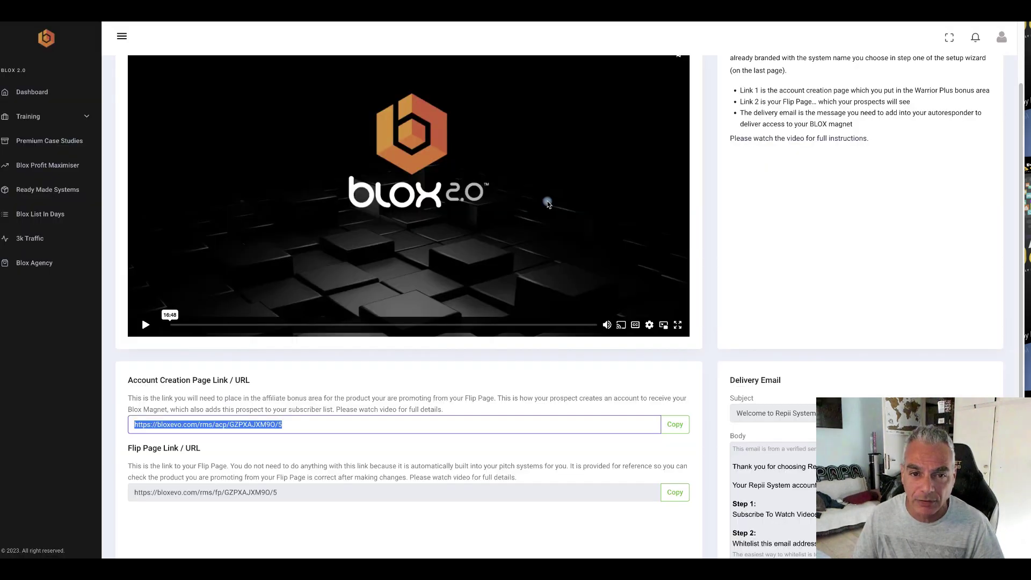
- Copy Repii's Flip Page link and load it in a new browser tab
scroll(504, 307, "down", 2)
left_click(267, 413)
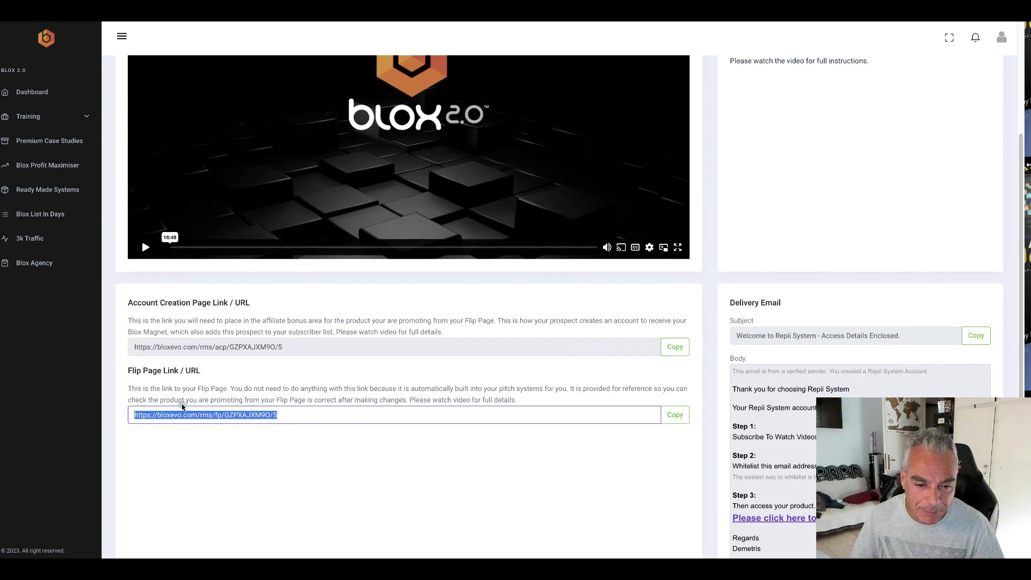
left_click(675, 415)
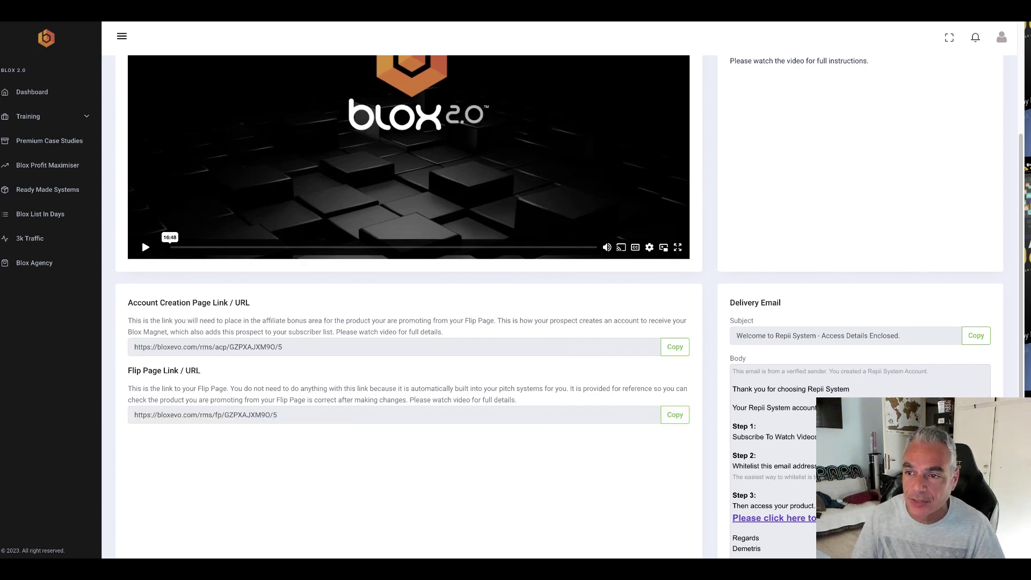
key("ctrl+t")
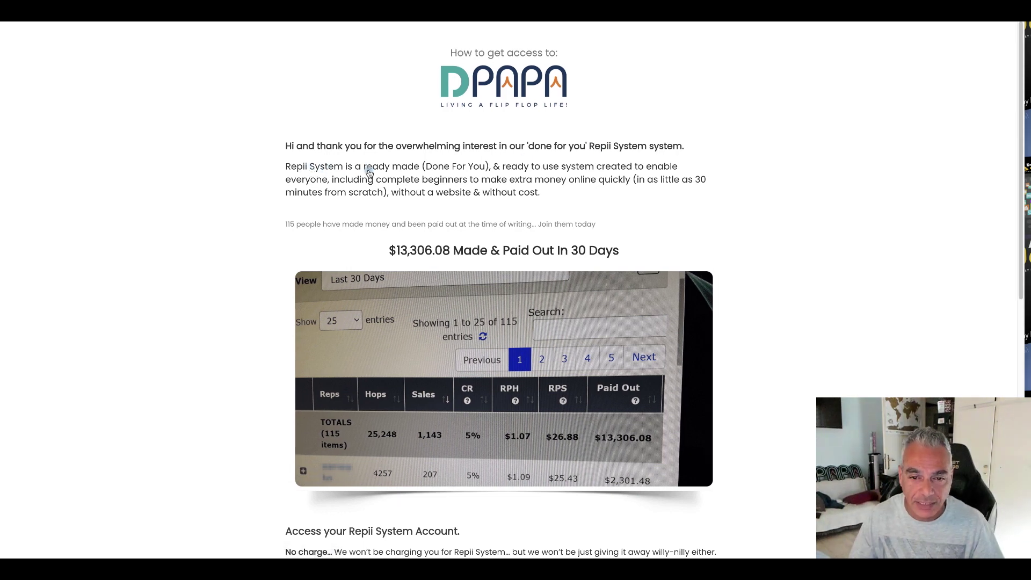
- Read through the Repii System access page down to the Bloxy 2.0 presentation link
left_click_drag(305, 180, 639, 194)
scroll(528, 362, "down", 1)
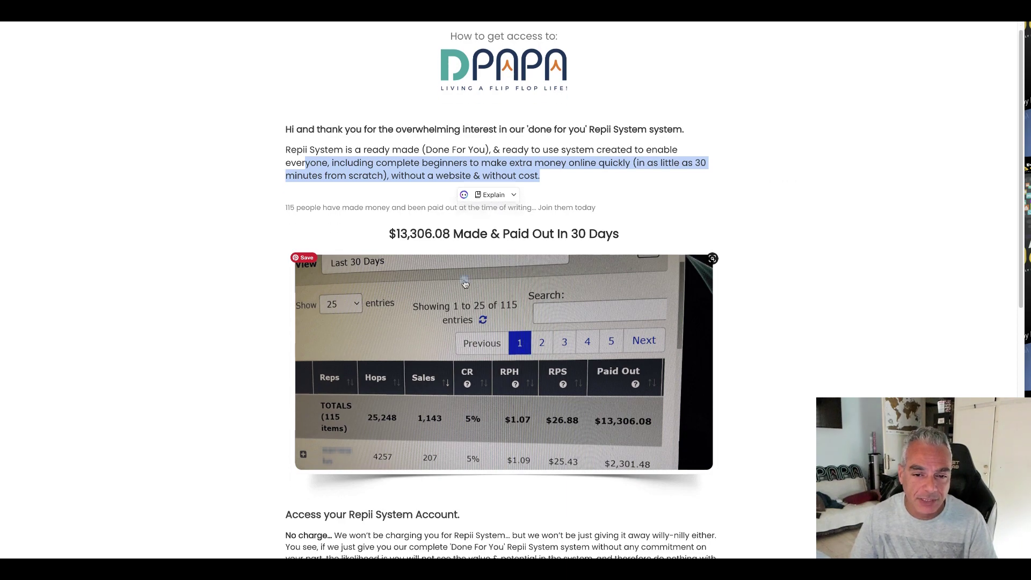
scroll(434, 254, "down", 4)
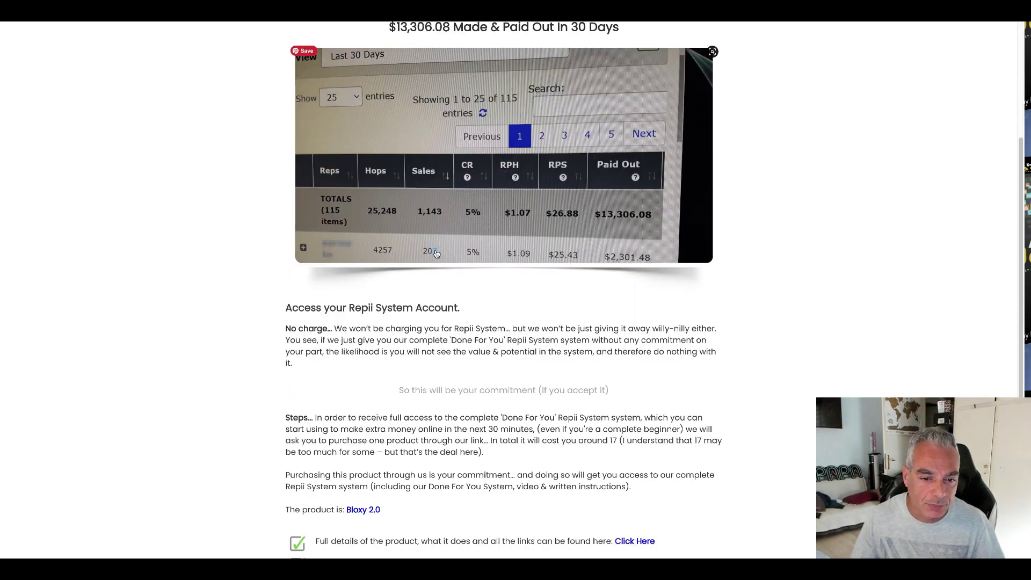
scroll(436, 253, "down", 3)
left_click_drag(298, 203, 481, 205)
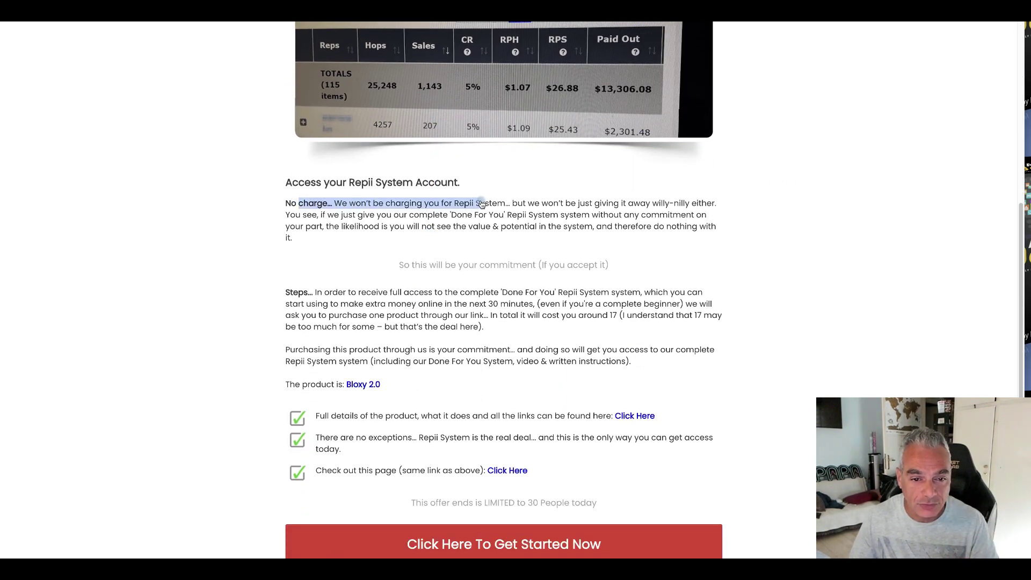
left_click(707, 230)
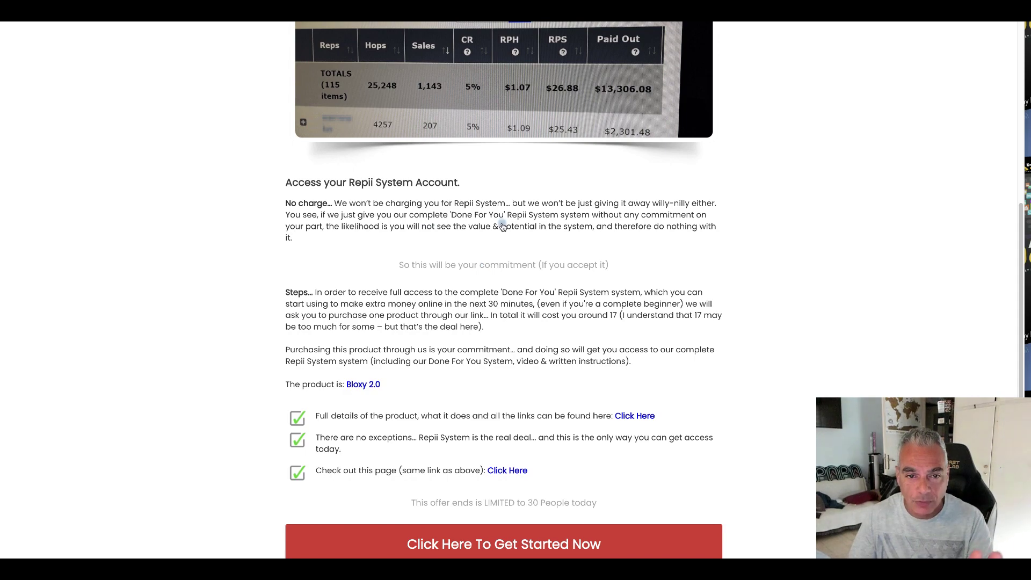
scroll(502, 232, "up", 6)
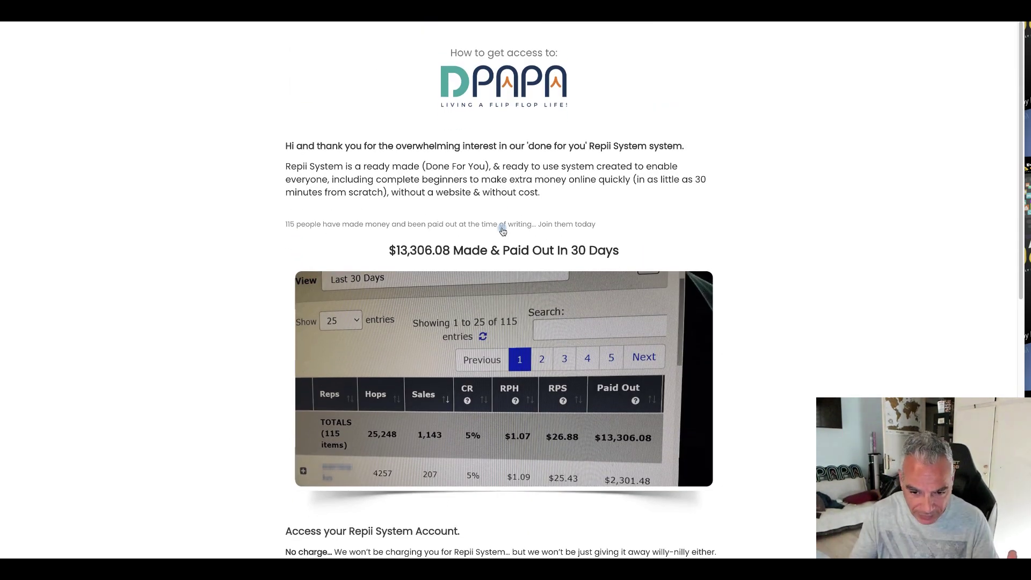
scroll(502, 231, "down", 7)
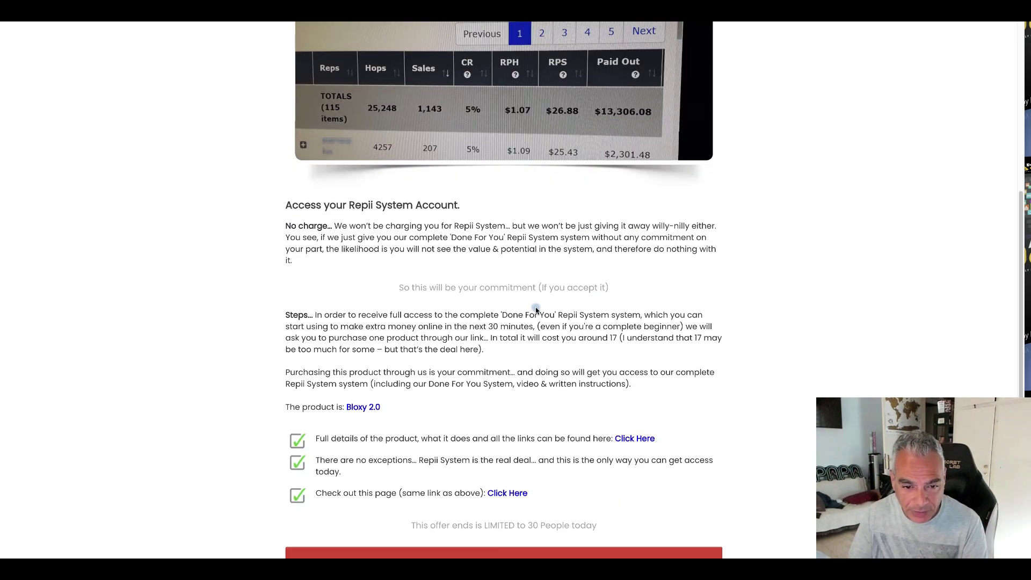
scroll(531, 307, "down", 1)
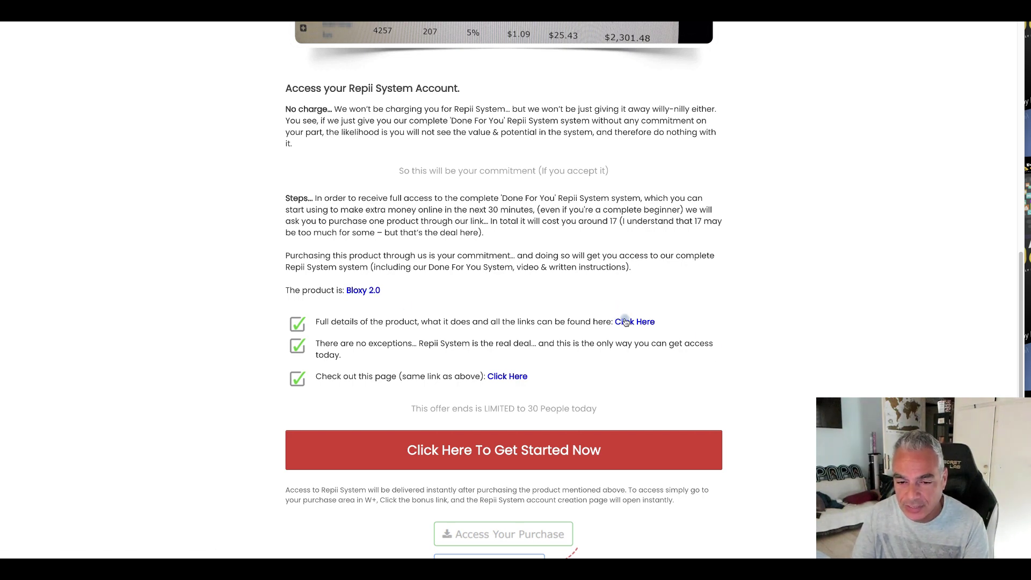
scroll(620, 322, "down", 1)
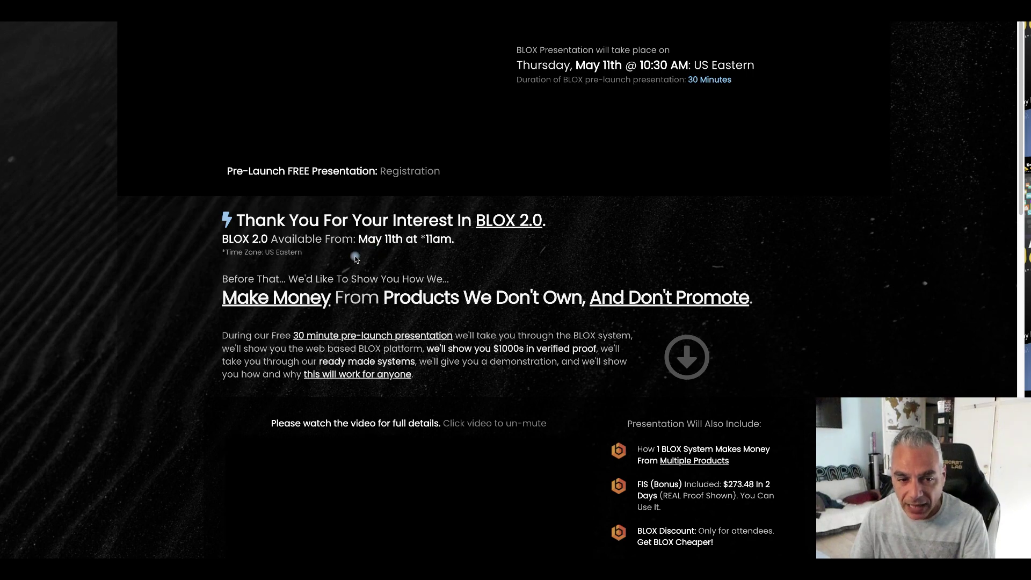
- Save AltDefy's affiliate link settings in the Offers list
scroll(461, 245, "down", 1)
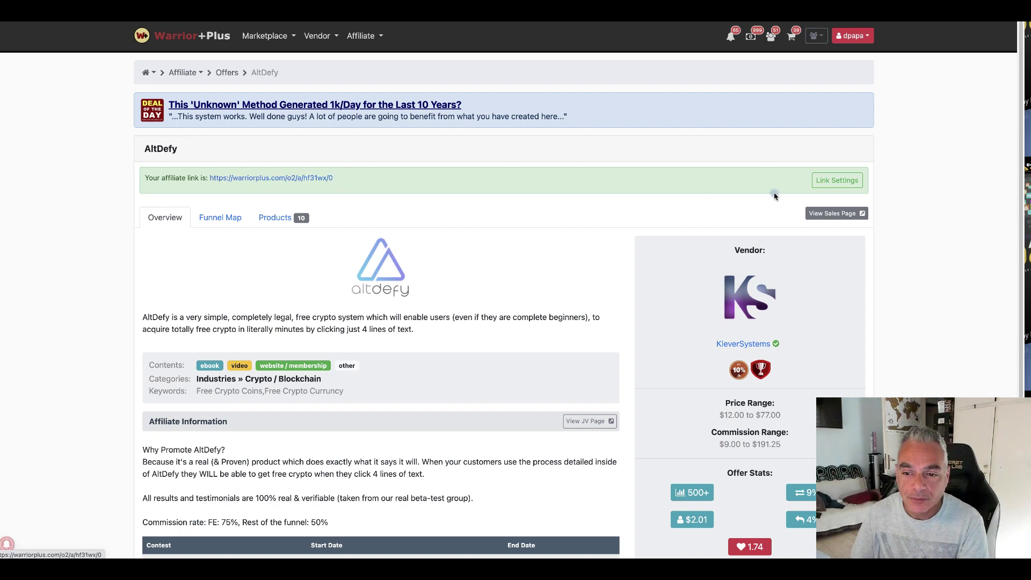
left_click(833, 181)
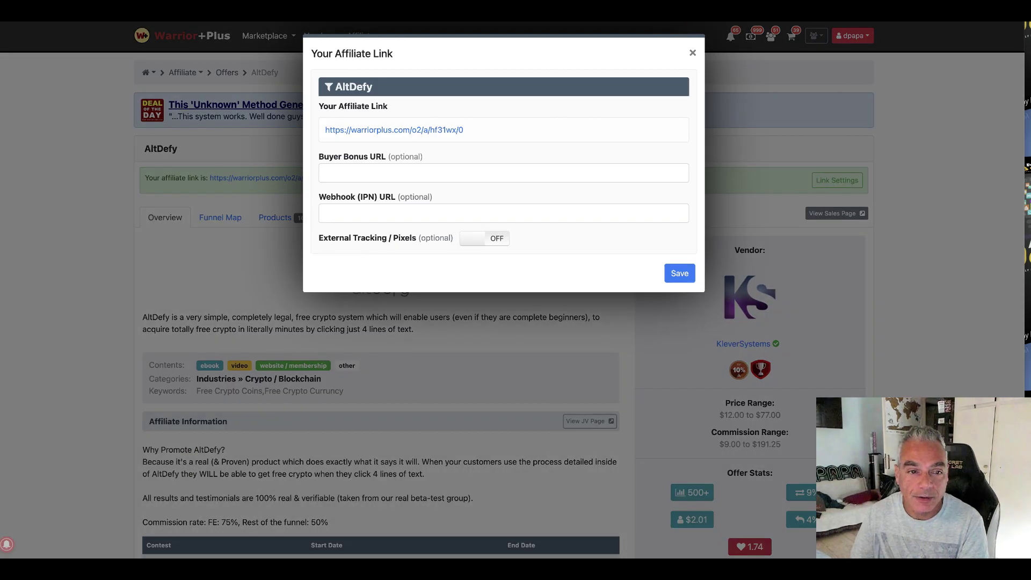
left_click(681, 273)
left_click(692, 52)
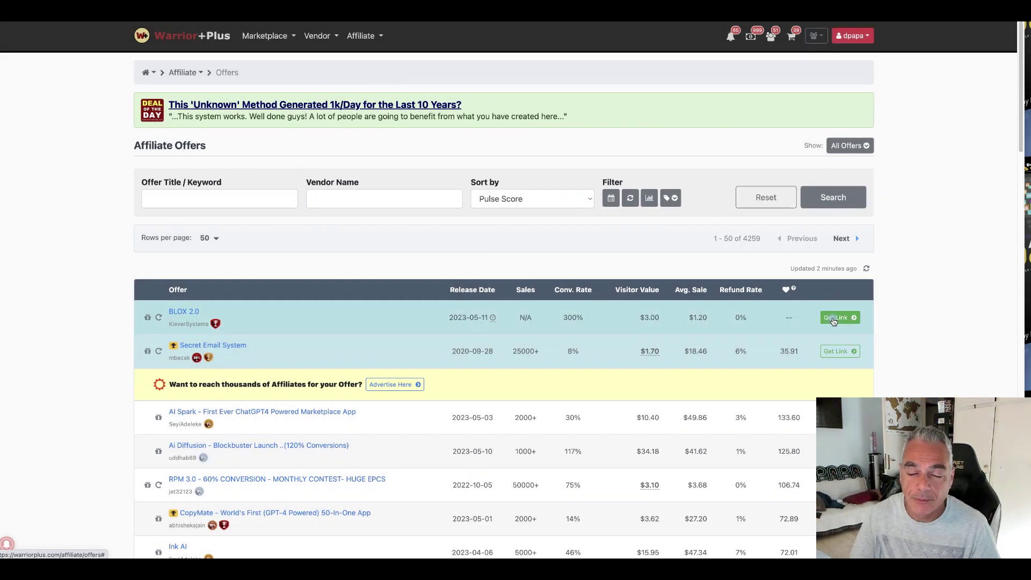
- Copy BLOX 2.0's Buyer Bonus URL and open a fresh browser tab
left_click(832, 317)
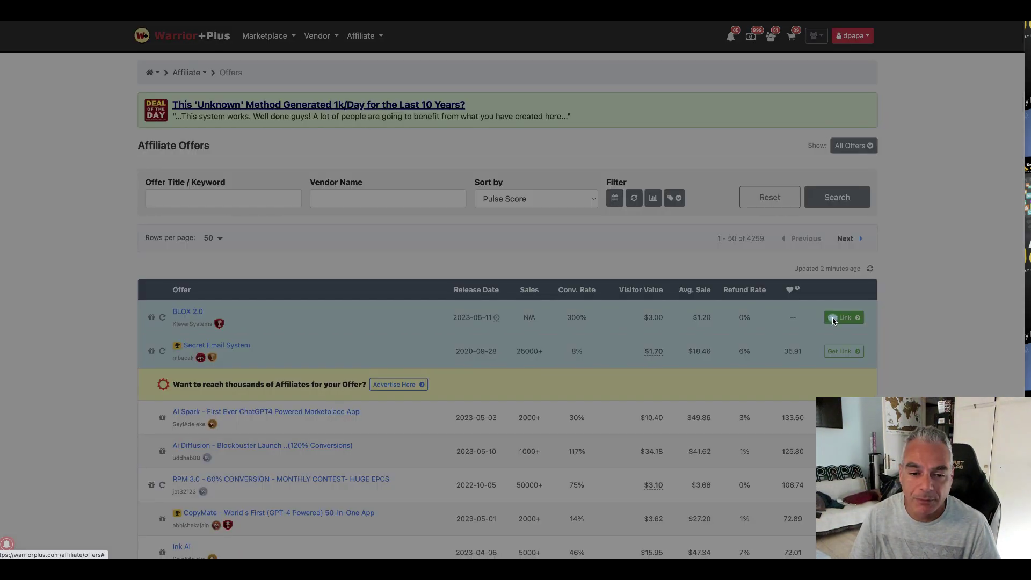
left_click_drag(490, 174, 325, 170)
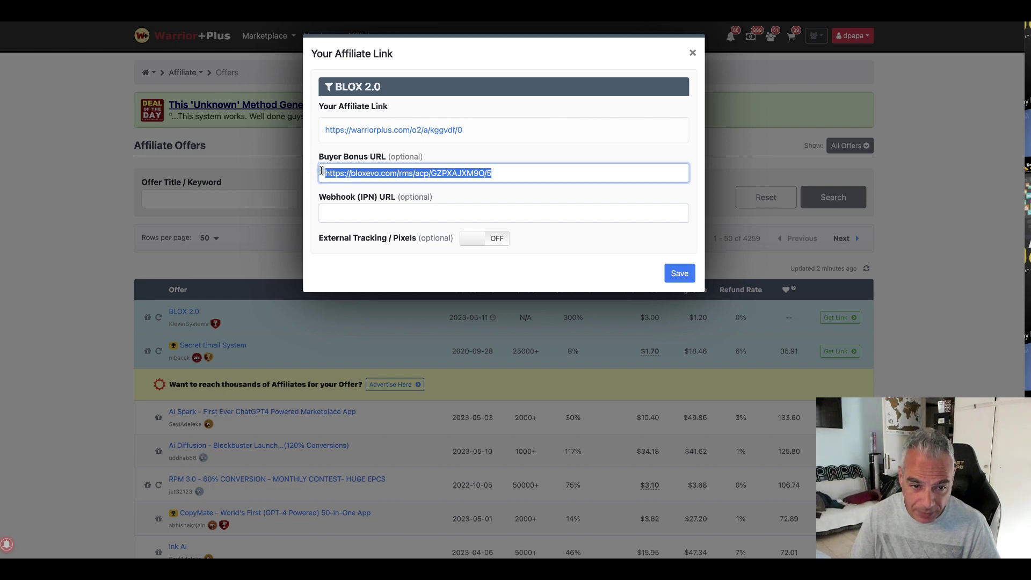
right_click(339, 172)
left_click(392, 248)
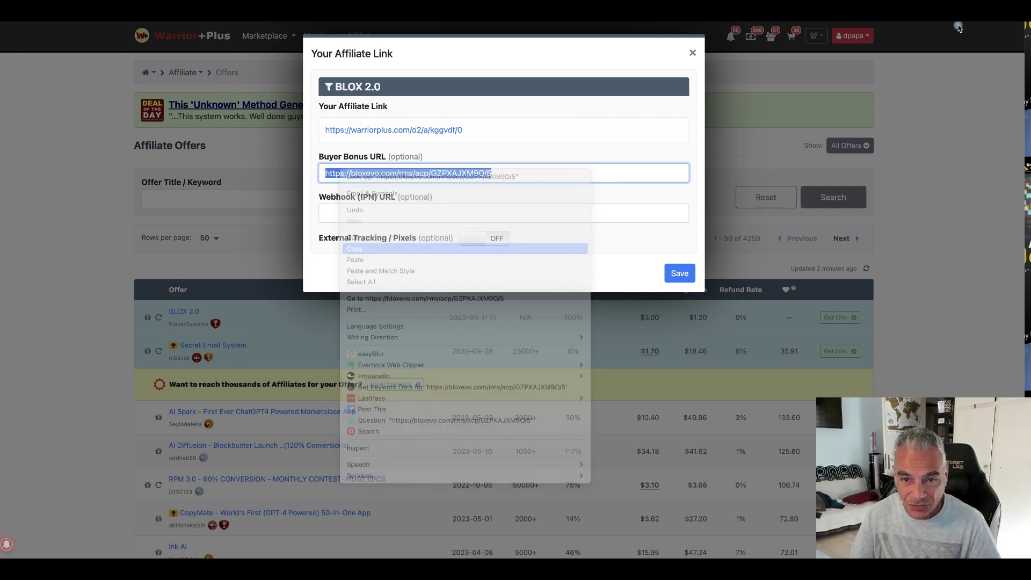
key("super+t")
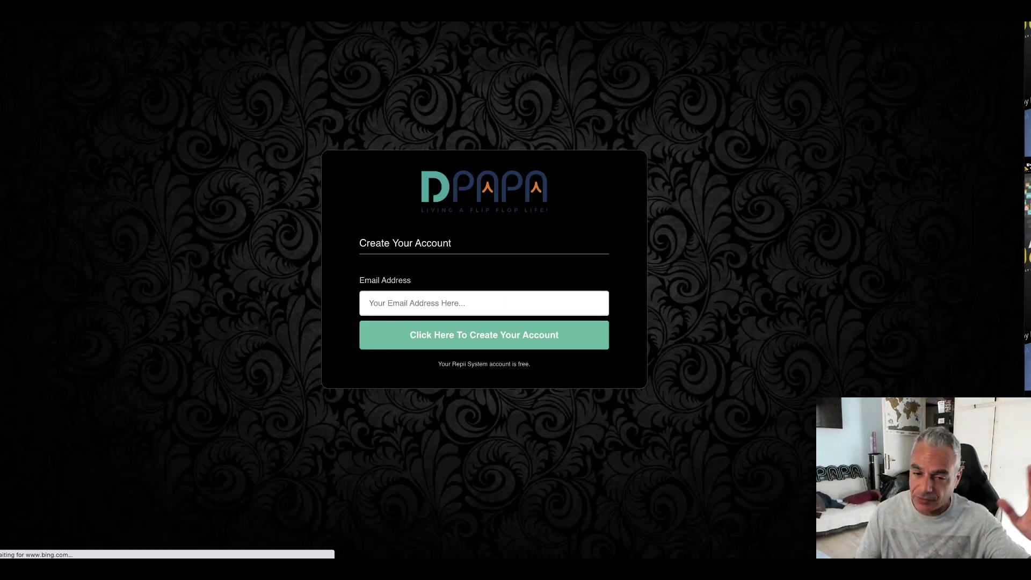
- Enter the account's email address in the Email Address field, fixing stray Greek characters
left_click(455, 303)
type("d")
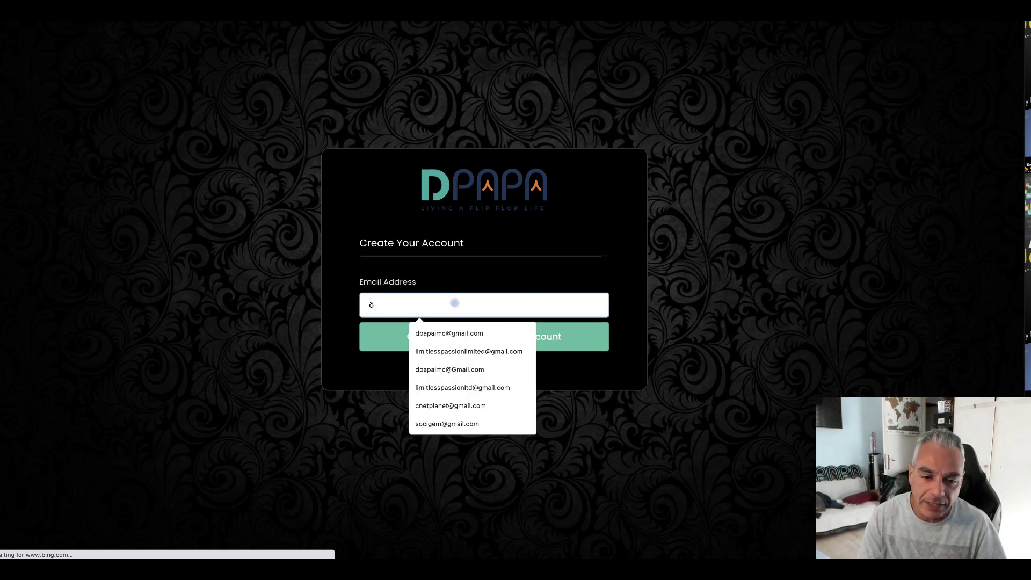
key("BackSpace")
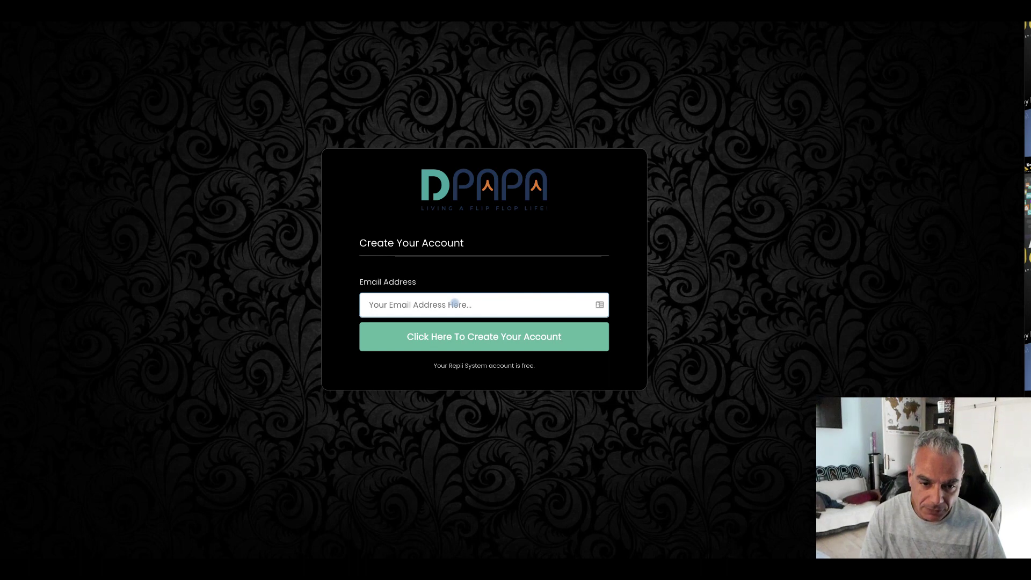
type("δεμετ")
key("BackSpace")
key("ctrl+space")
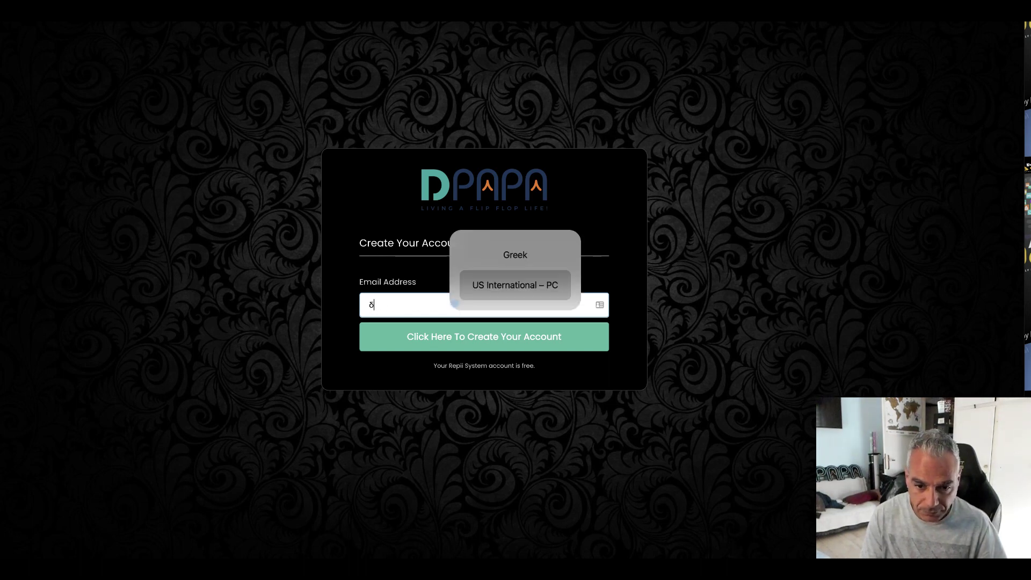
key("BackSpace")
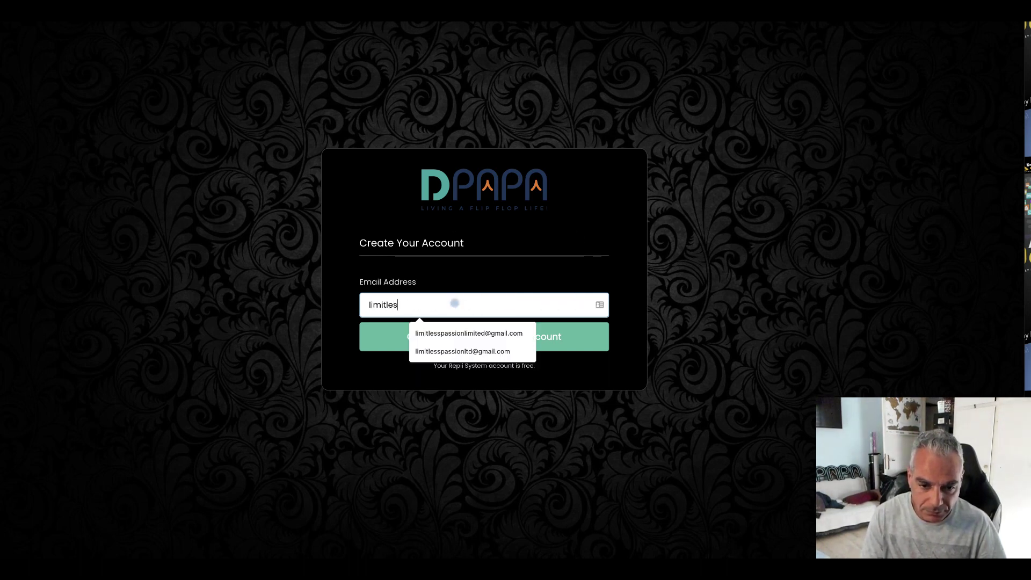
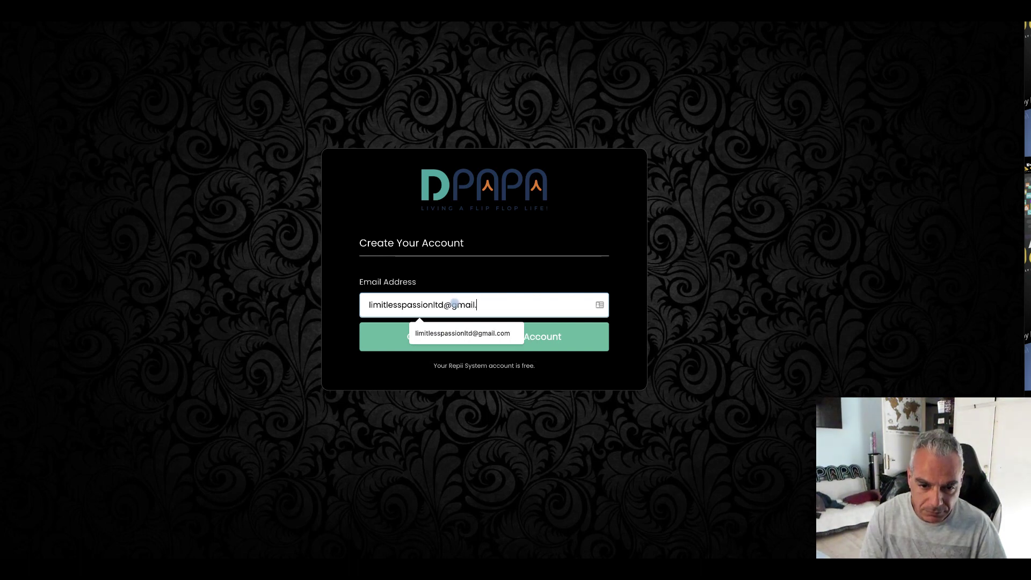
- Create the free Repii account and review the paragraph about the emailed access details
left_click(499, 348)
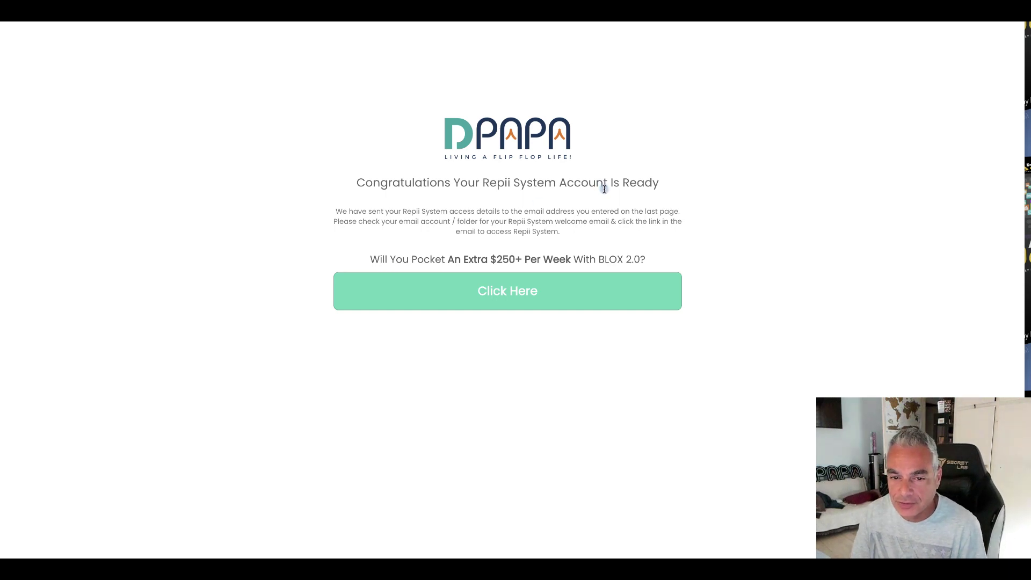
mouse_move(343, 212)
left_mouse_down()
mouse_move(724, 245)
mouse_move(676, 233)
left_mouse_up()
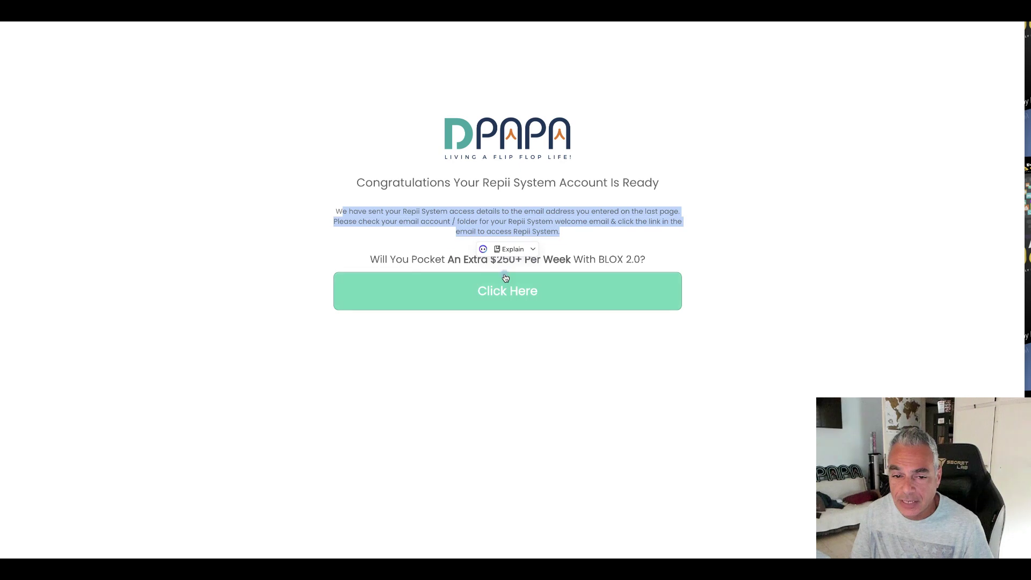
scroll(730, 268, "up", 8)
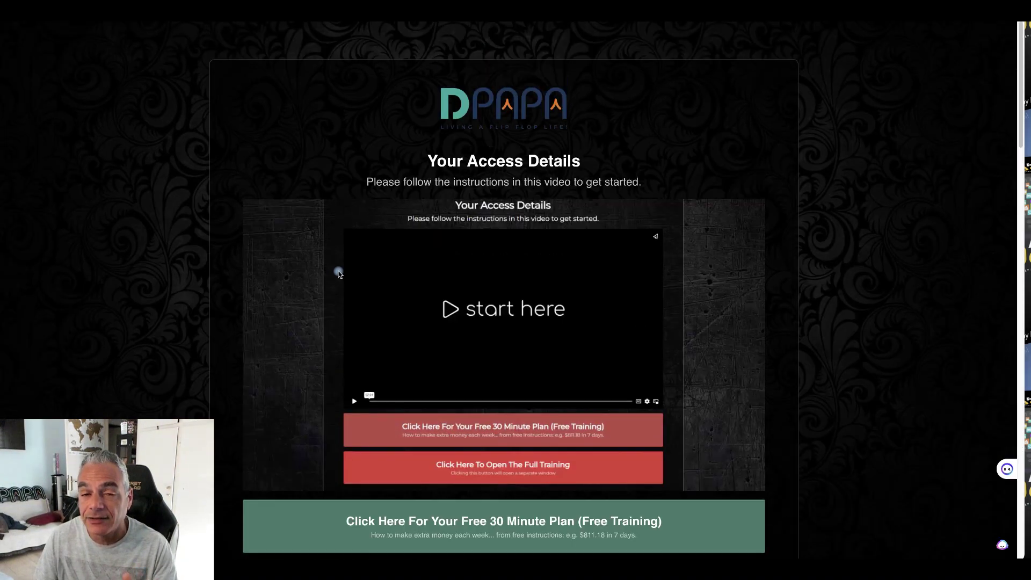
scroll(338, 268, "down", 2)
scroll(412, 257, "down", 10)
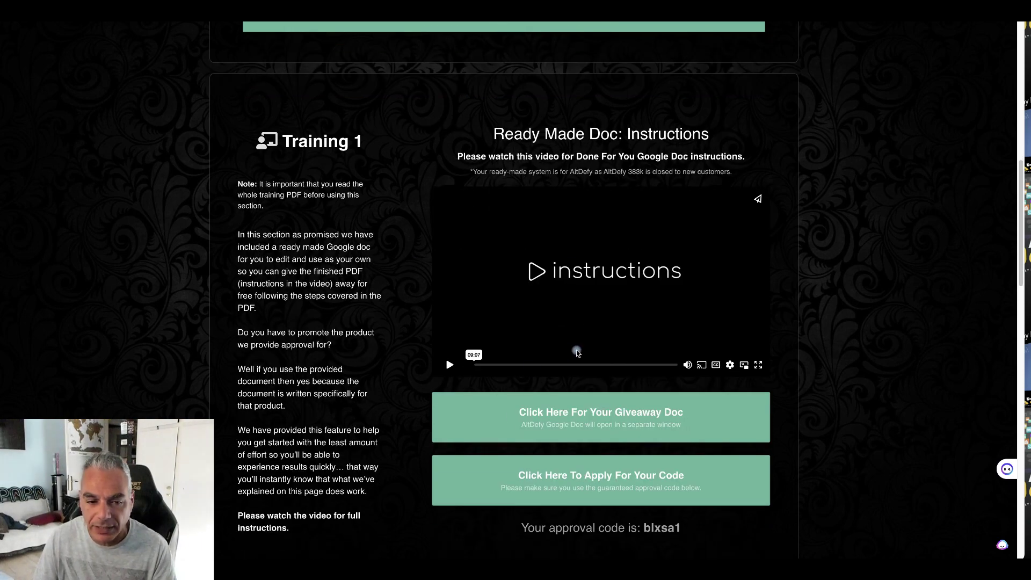
scroll(577, 351, "down", 1)
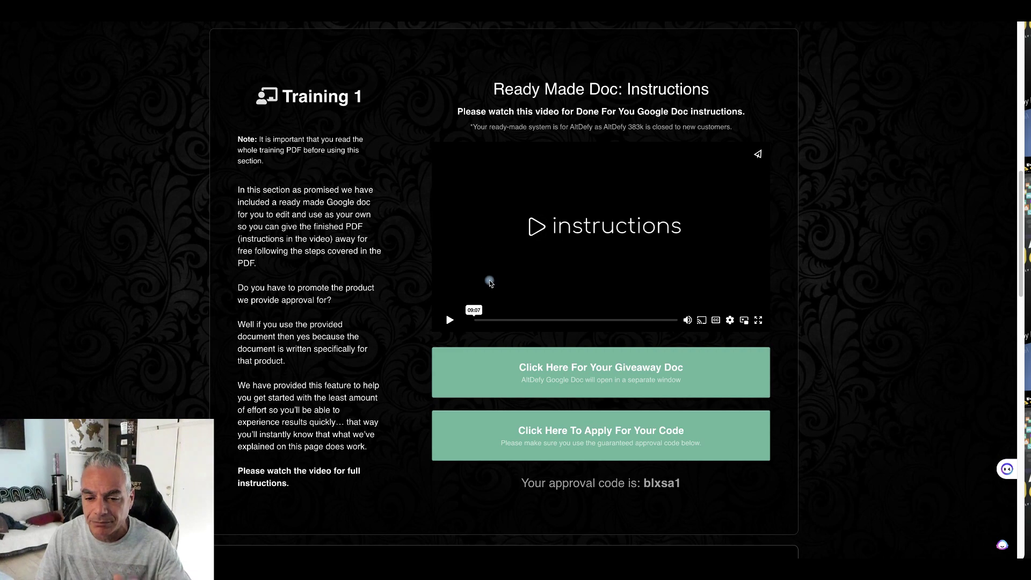
scroll(490, 283, "down", 3)
scroll(632, 279, "down", 5)
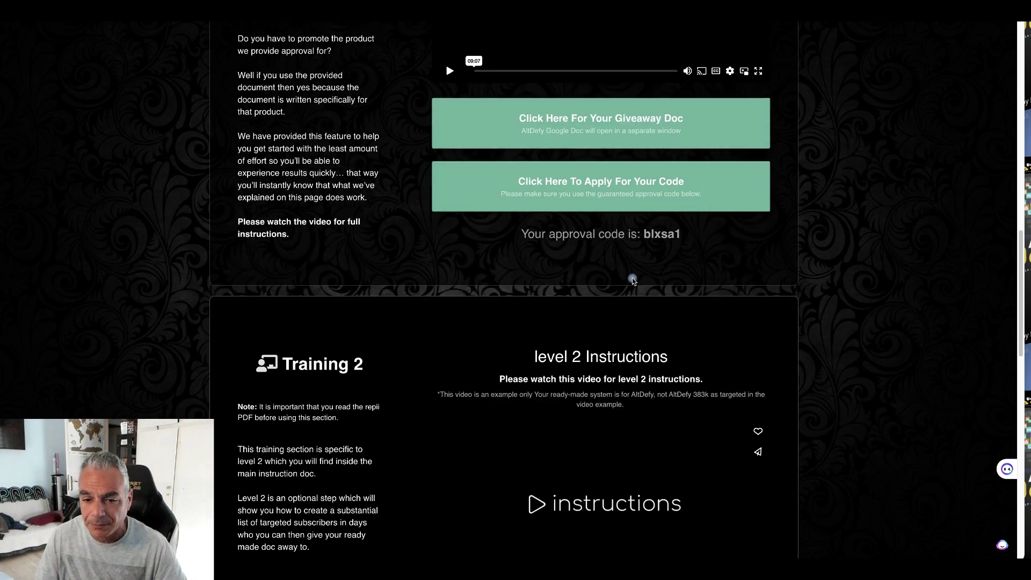
scroll(588, 275, "down", 3)
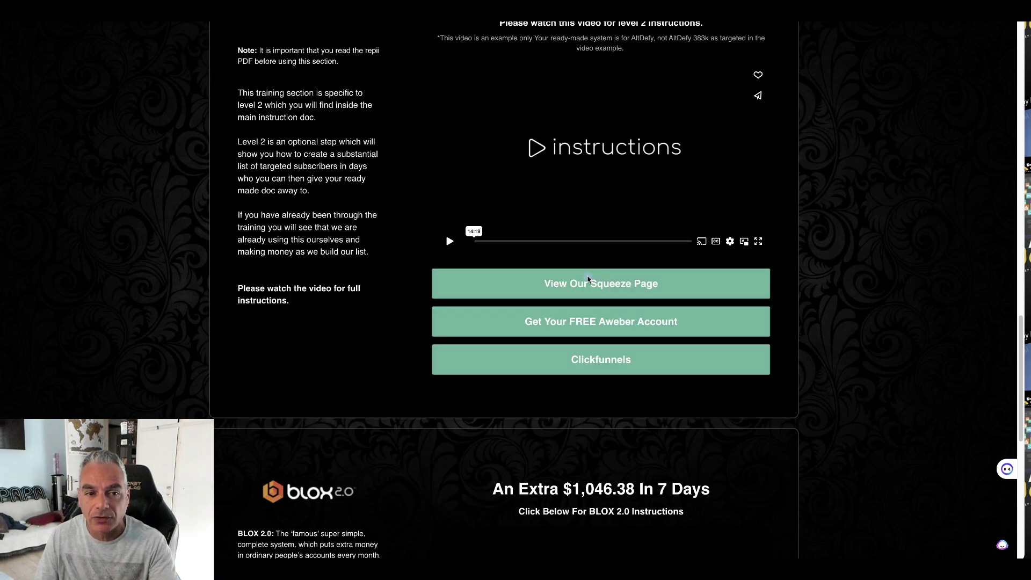
scroll(588, 275, "up", 2)
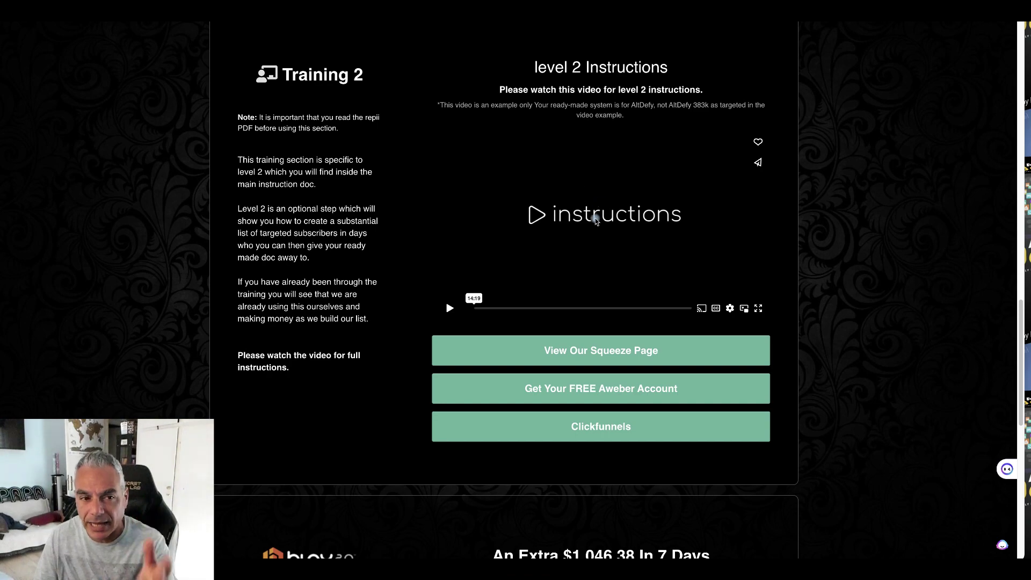
scroll(594, 220, "down", 1)
scroll(594, 223, "down", 6)
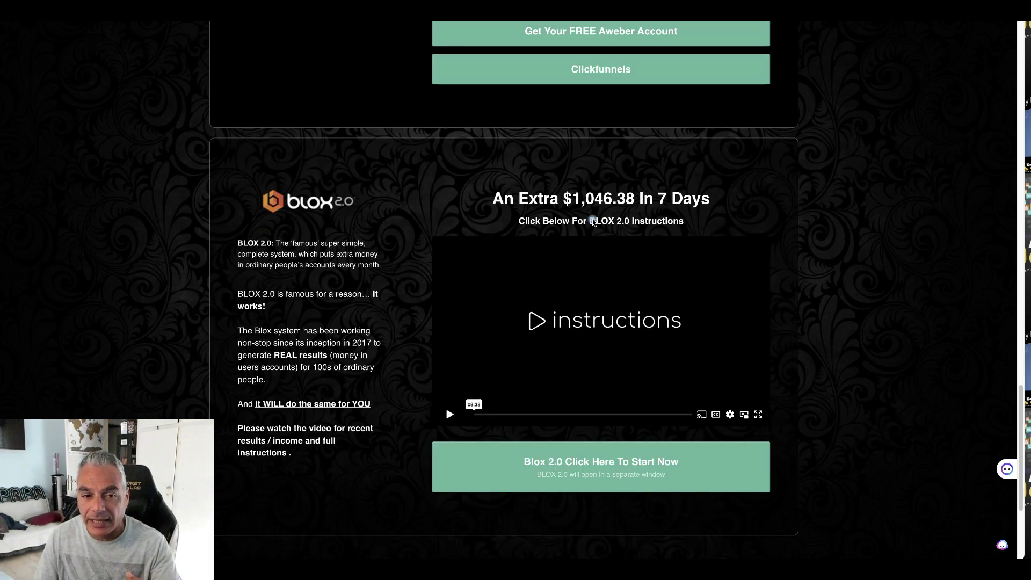
scroll(594, 222, "up", 6)
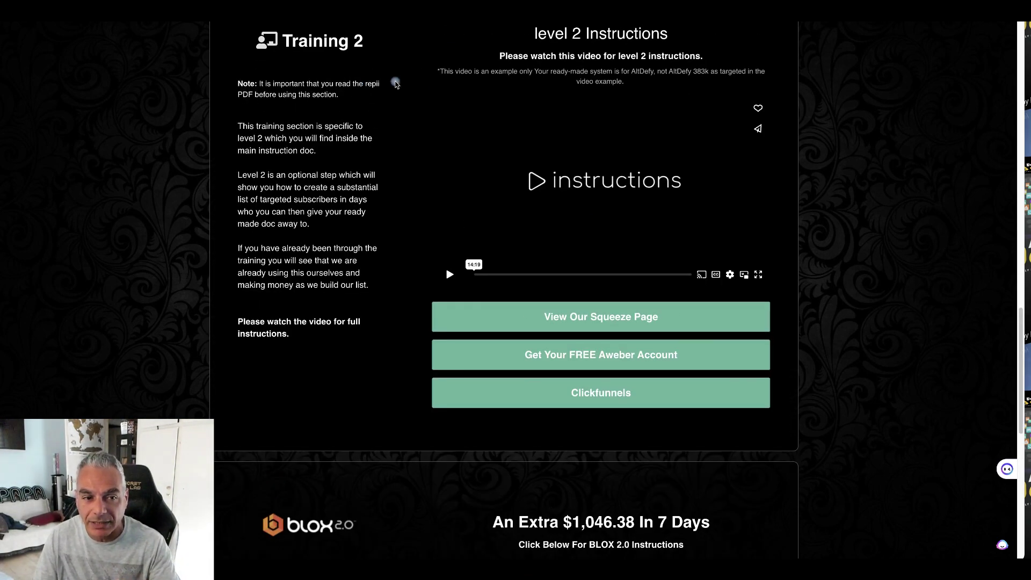
scroll(478, 186, "down", 3)
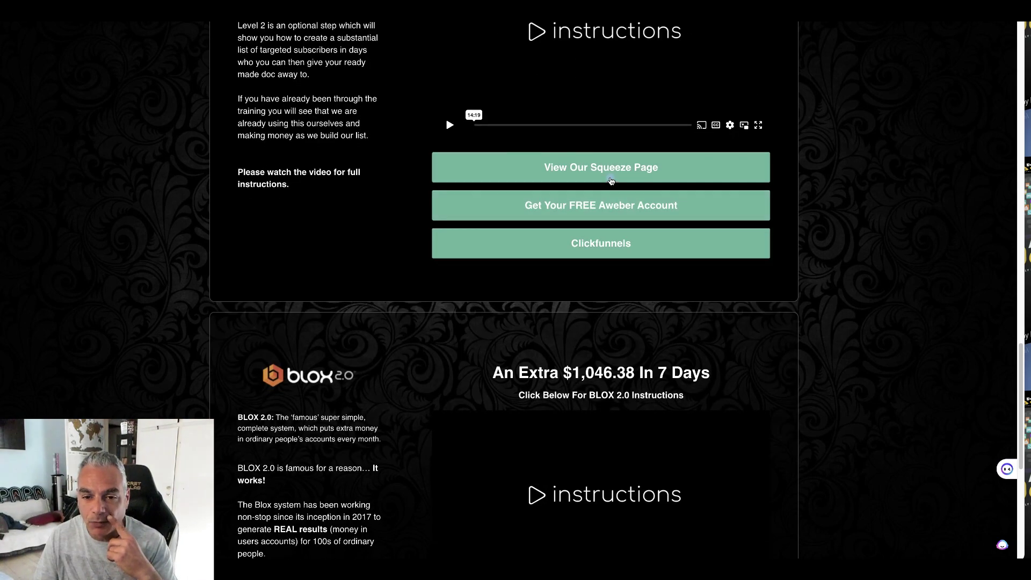
scroll(611, 181, "down", 7)
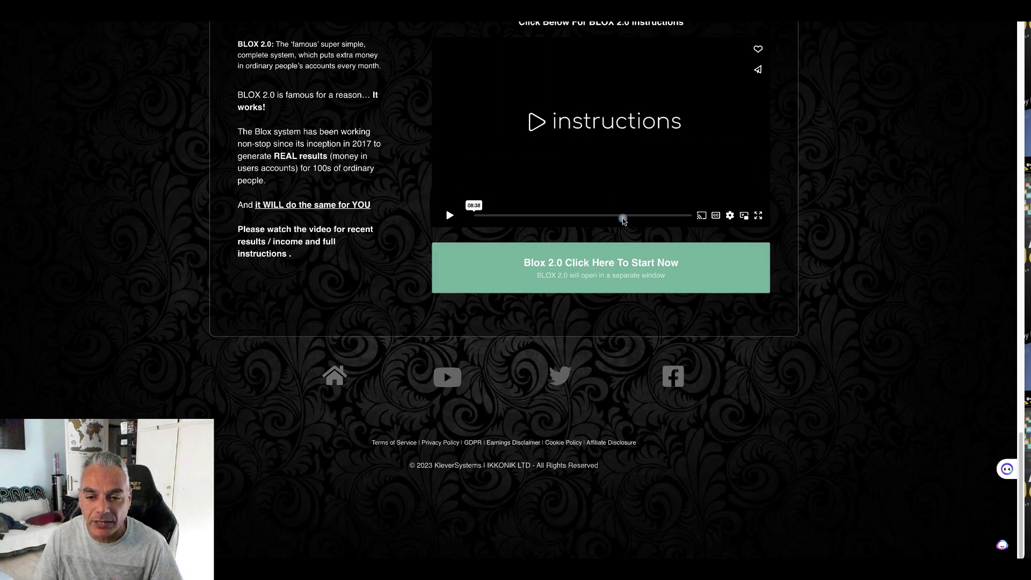
scroll(623, 220, "up", 10)
scroll(495, 488, "down", 3)
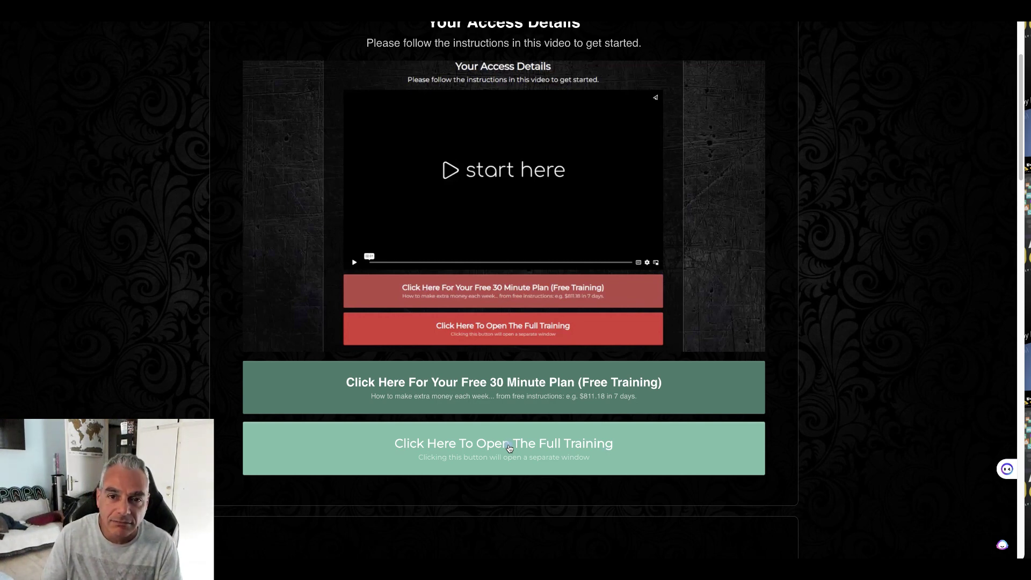
- Open the full Blox system PDF training guide and scroll through it
left_click(508, 449)
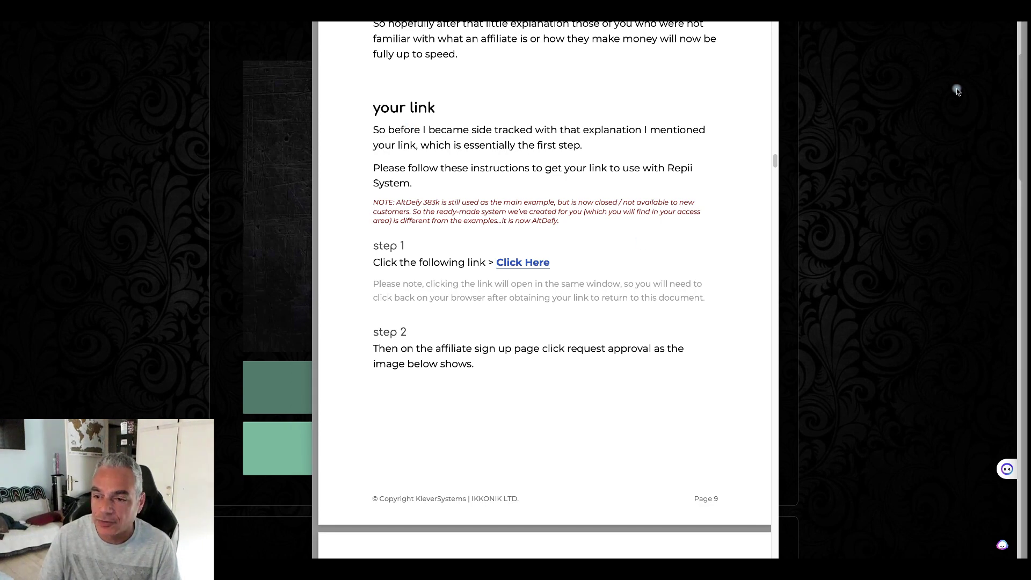
left_click(955, 91)
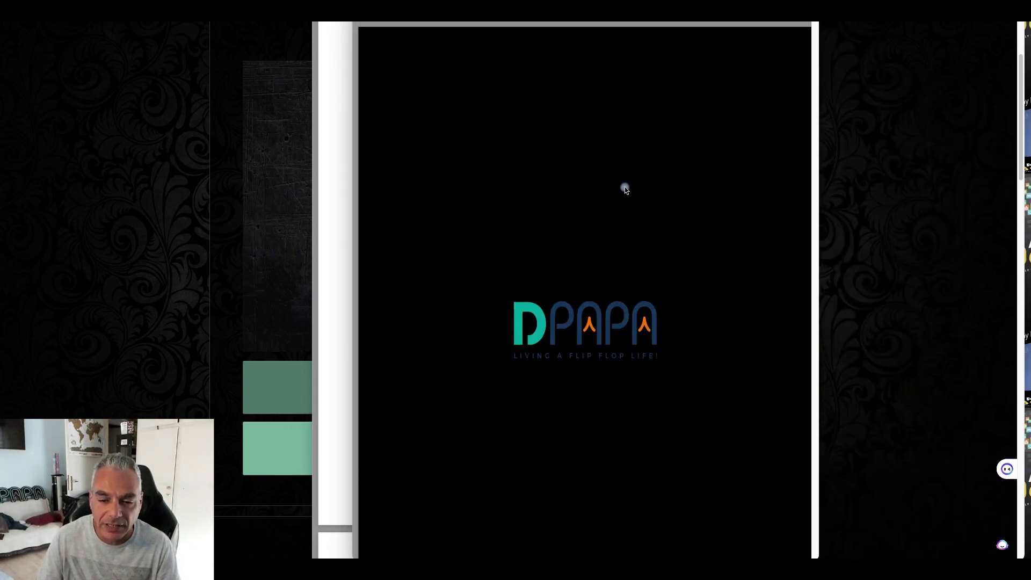
scroll(630, 195, "down", 20)
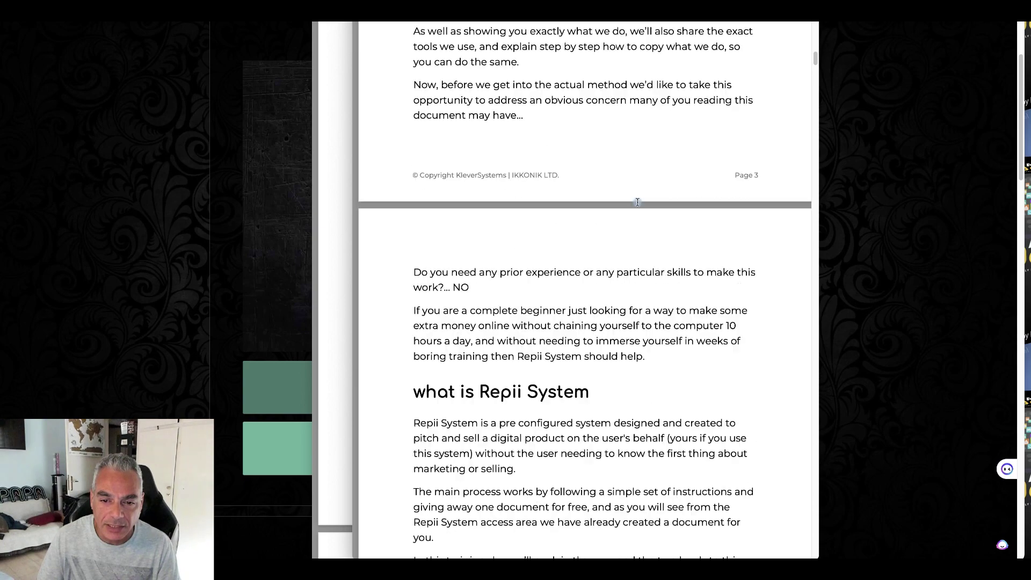
scroll(641, 203, "down", 20)
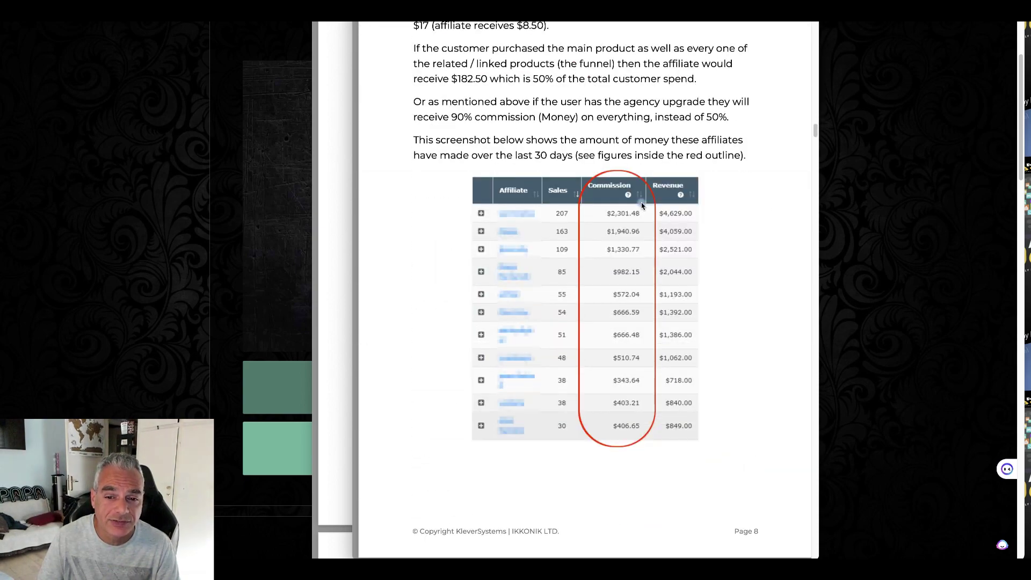
scroll(642, 203, "down", 20)
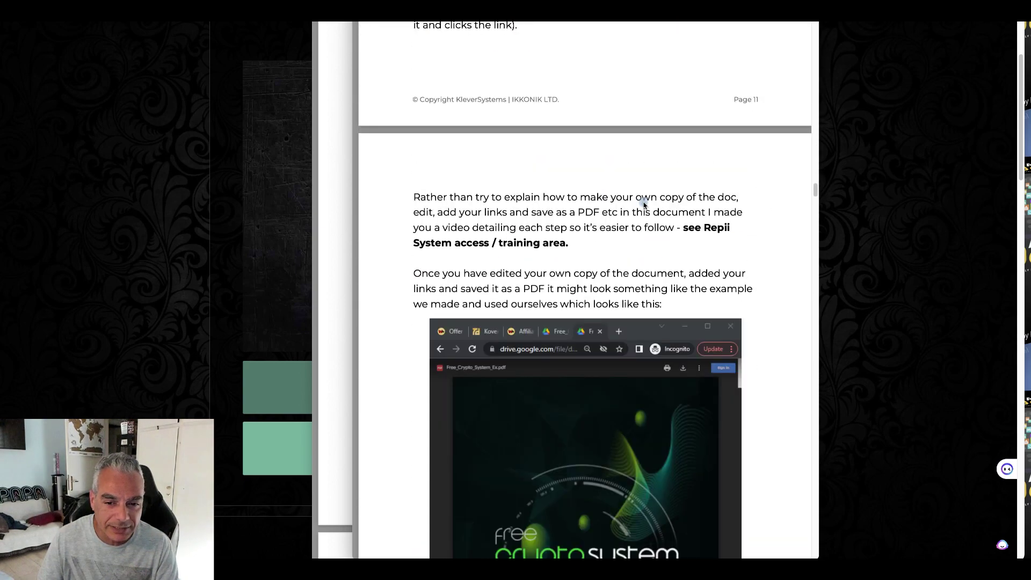
scroll(646, 205, "down", 20)
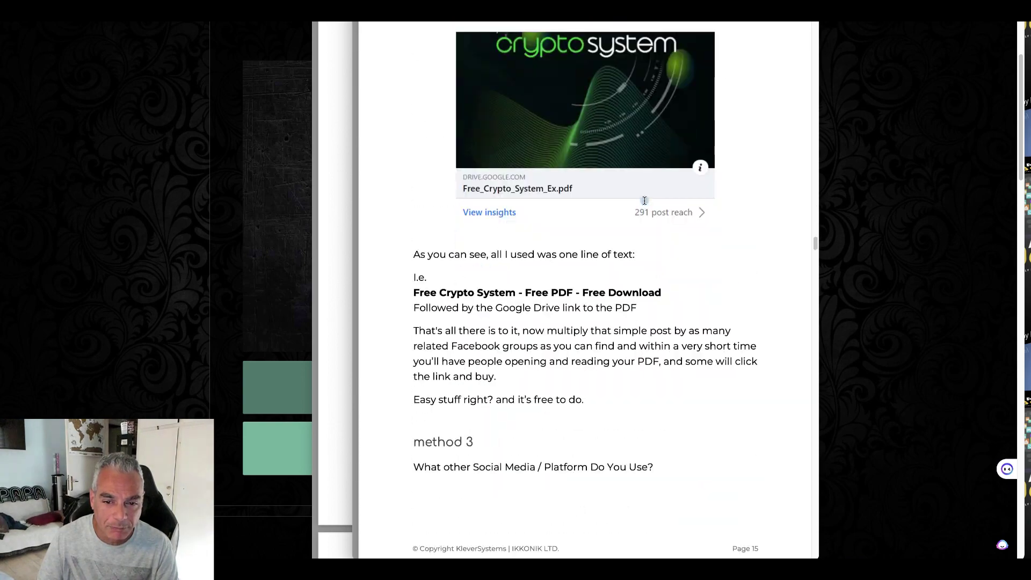
scroll(643, 200, "down", 15)
scroll(601, 221, "up", 3)
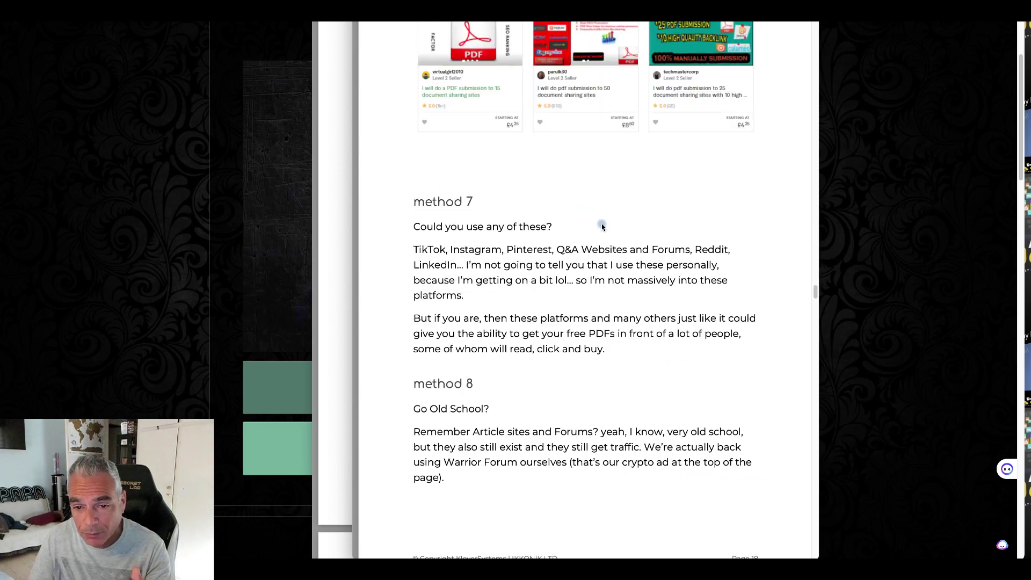
scroll(601, 222, "down", 15)
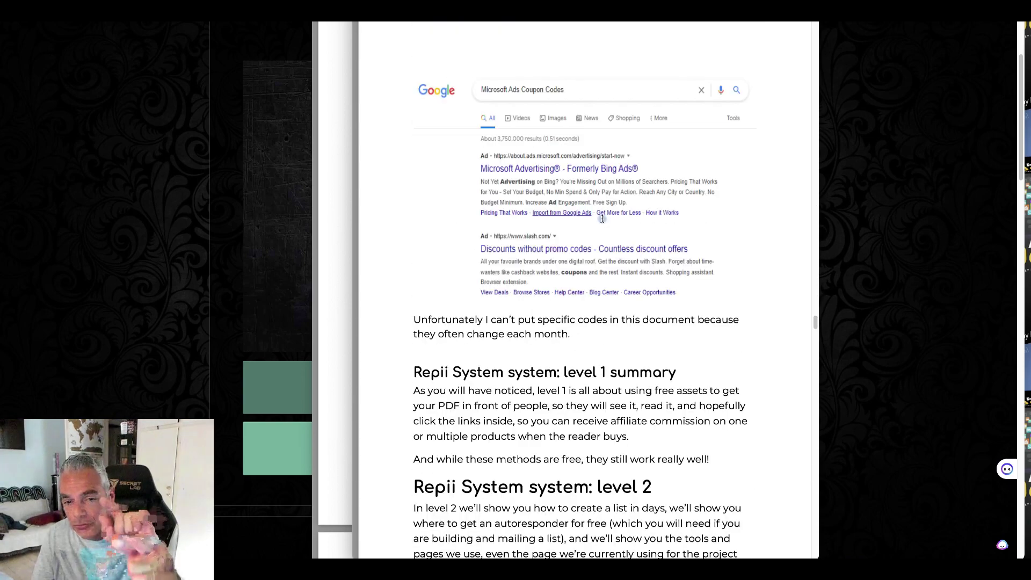
scroll(603, 217, "down", 20)
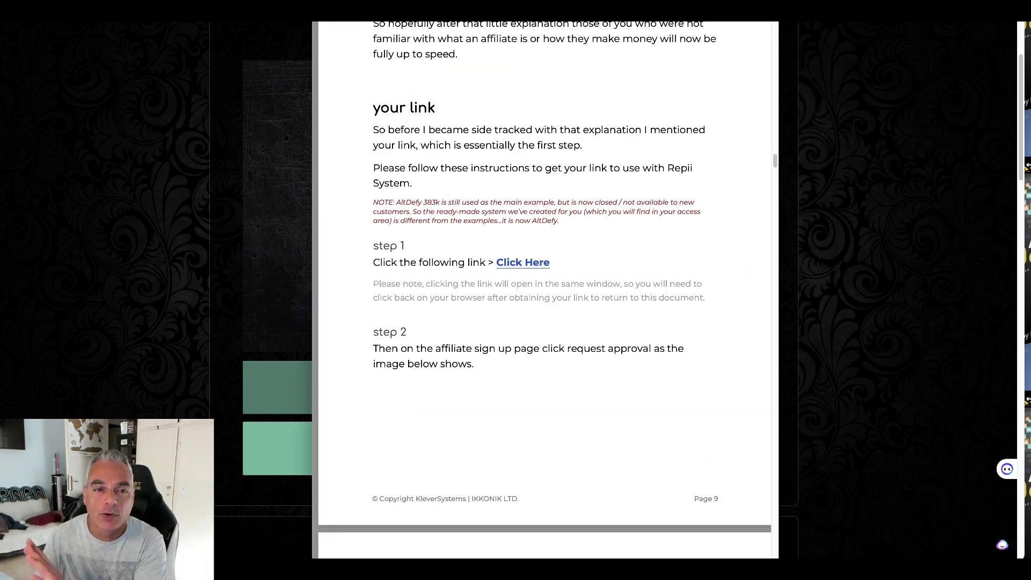
scroll(656, 257, "down", 10)
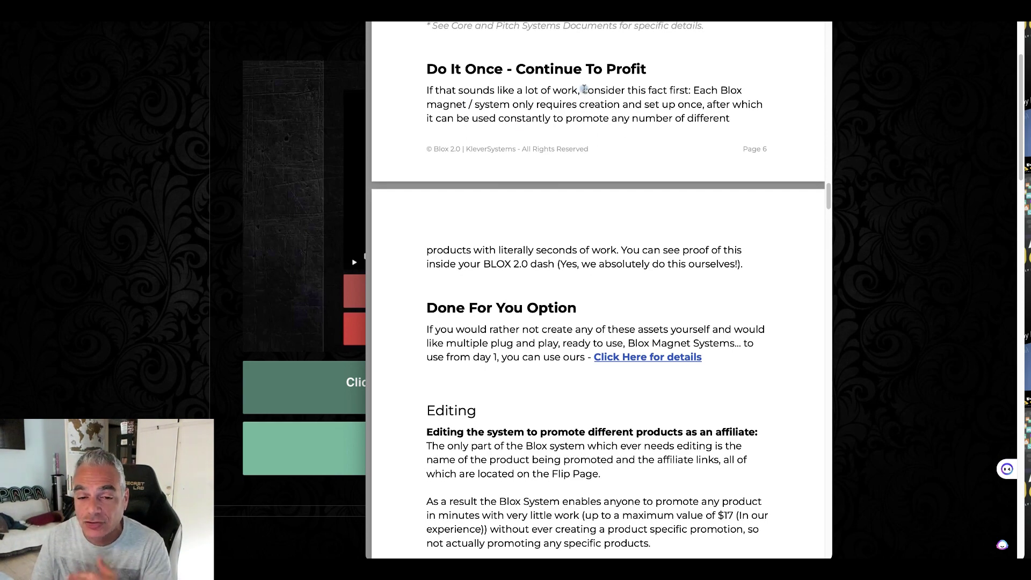
scroll(607, 140, "down", 3)
scroll(630, 197, "up", 10)
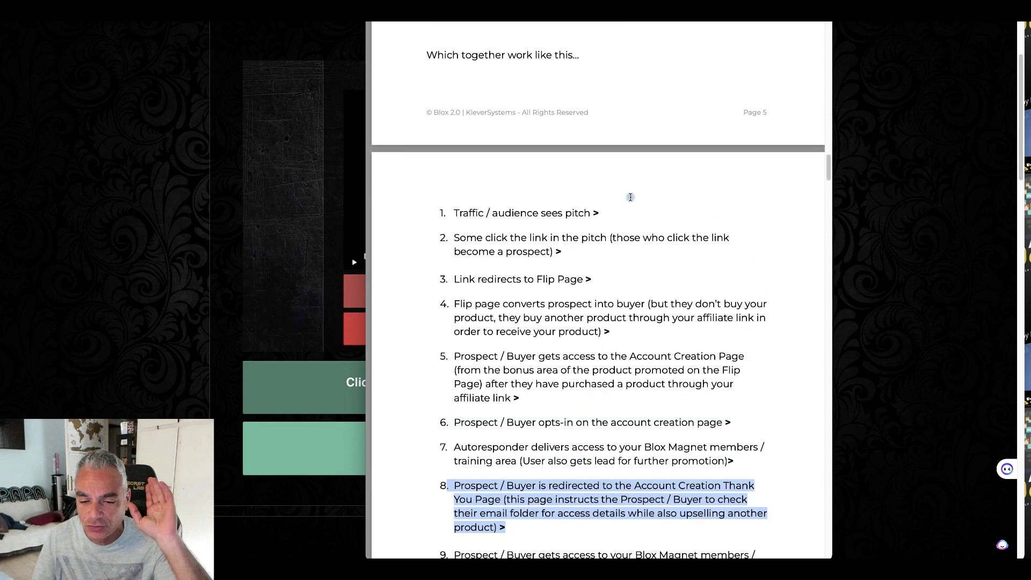
scroll(630, 197, "down", 10)
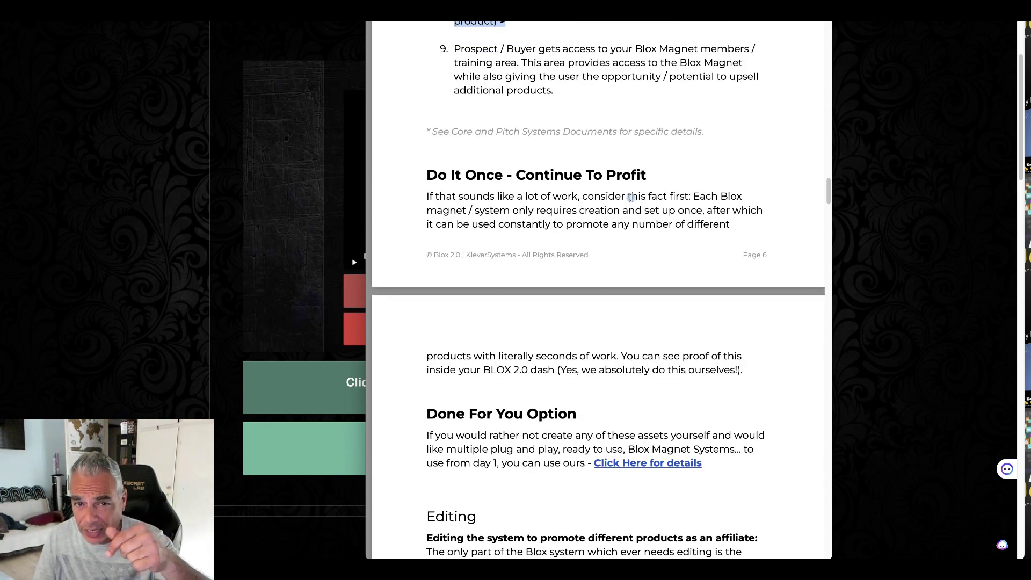
scroll(631, 197, "down", 4)
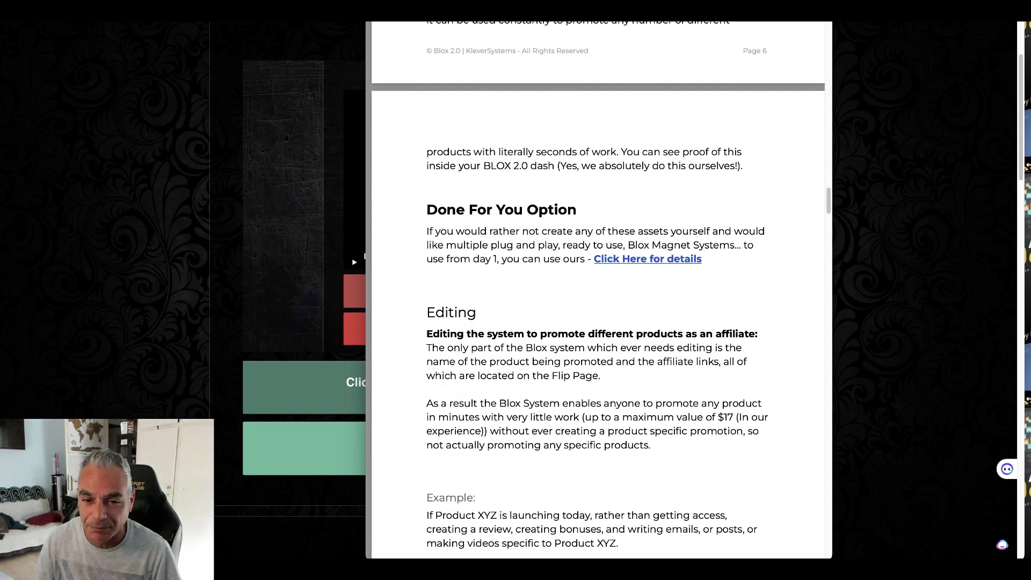
- Close the PDF guide and scroll the access page's Training 1 and Training 2 sections
key("Escape")
scroll(668, 301, "down", 10)
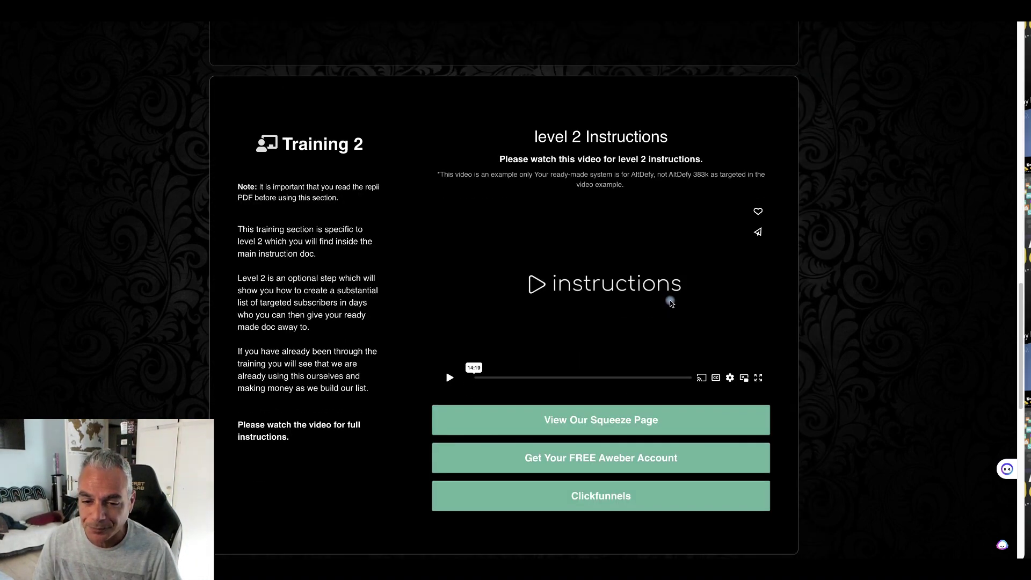
scroll(670, 303, "down", 5)
scroll(671, 302, "up", 20)
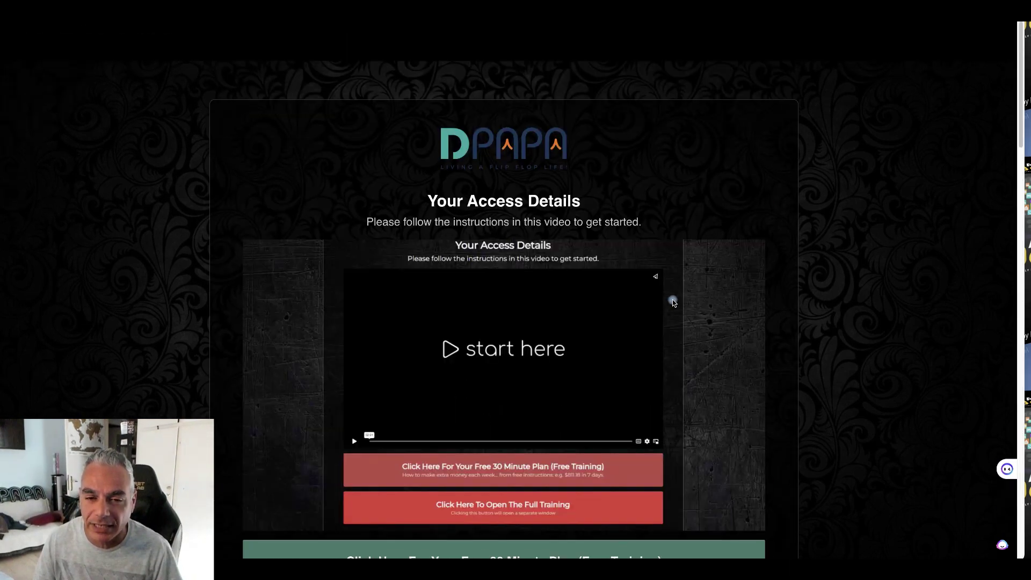
scroll(429, 339, "down", 10)
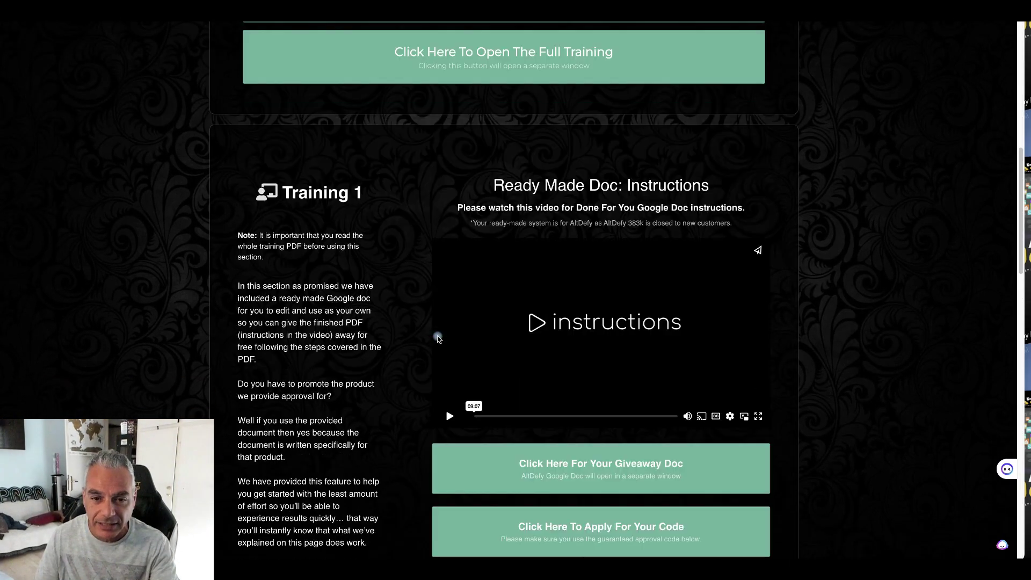
scroll(438, 339, "down", 10)
scroll(441, 337, "up", 20)
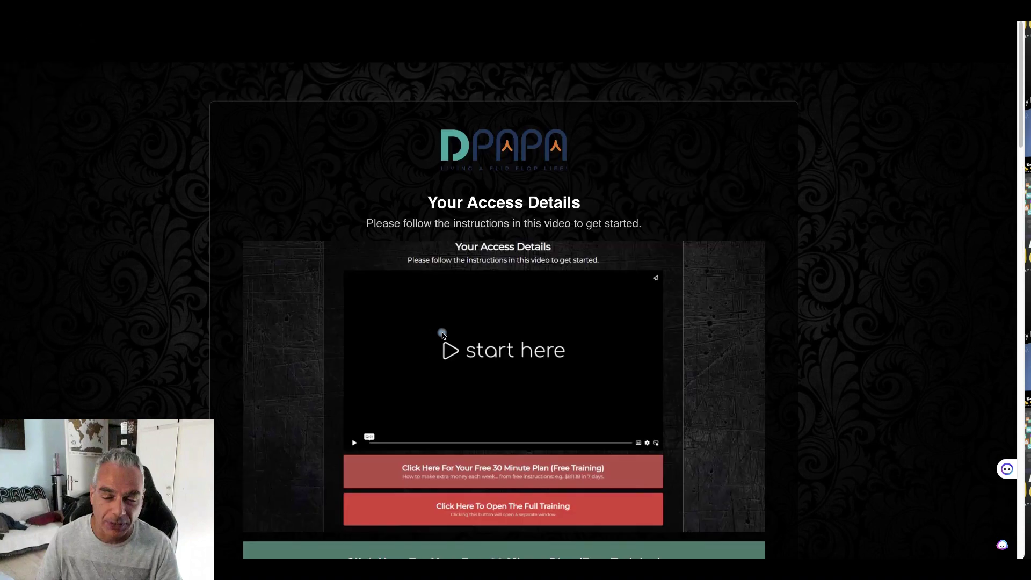
scroll(442, 335, "down", 1)
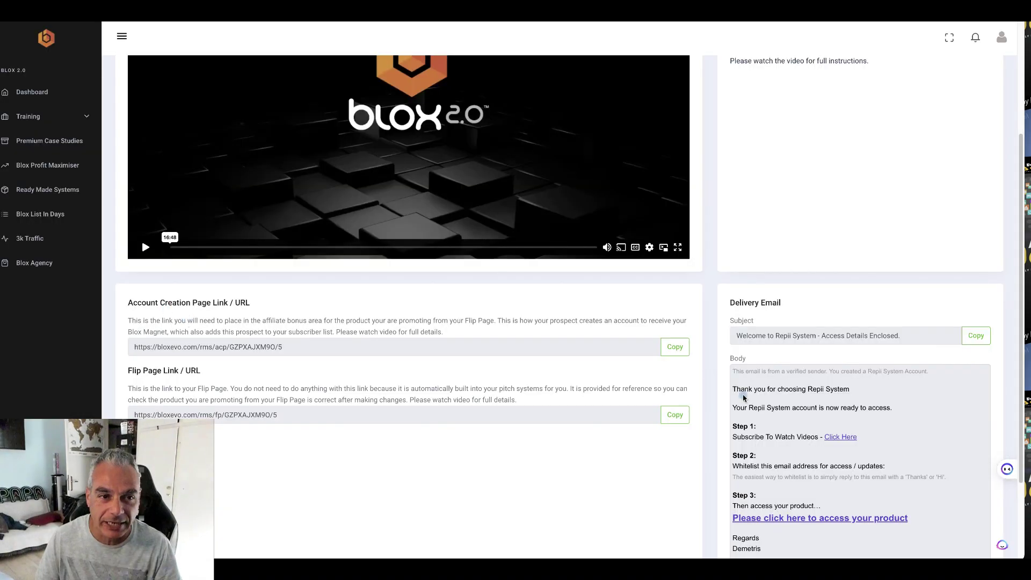
- Advance to choosing a pitch system and preview the Email pitch system materials
scroll(744, 398, "down", 3)
left_click(942, 502)
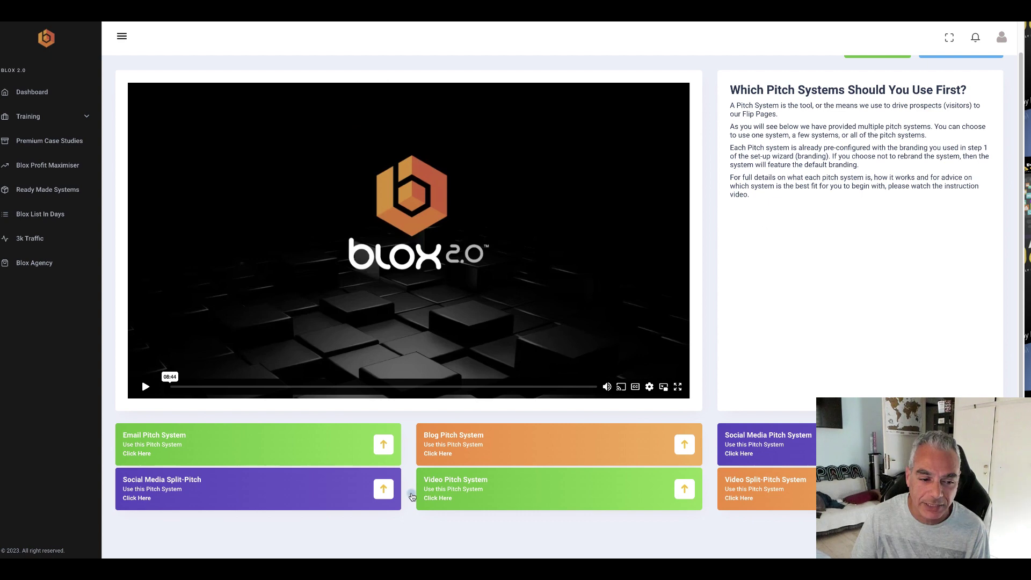
left_click(383, 444)
scroll(430, 377, "down", 15)
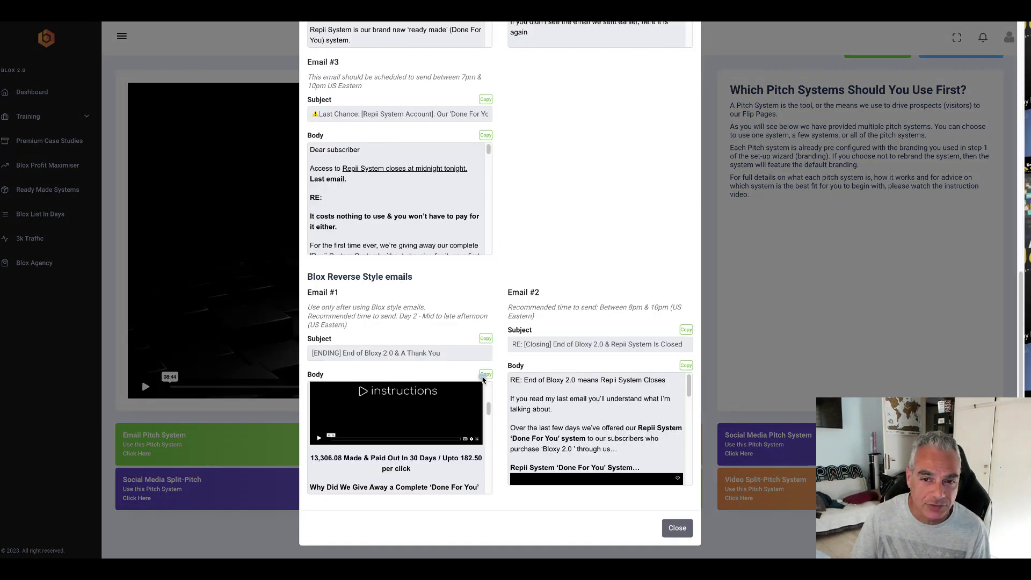
left_click(675, 525)
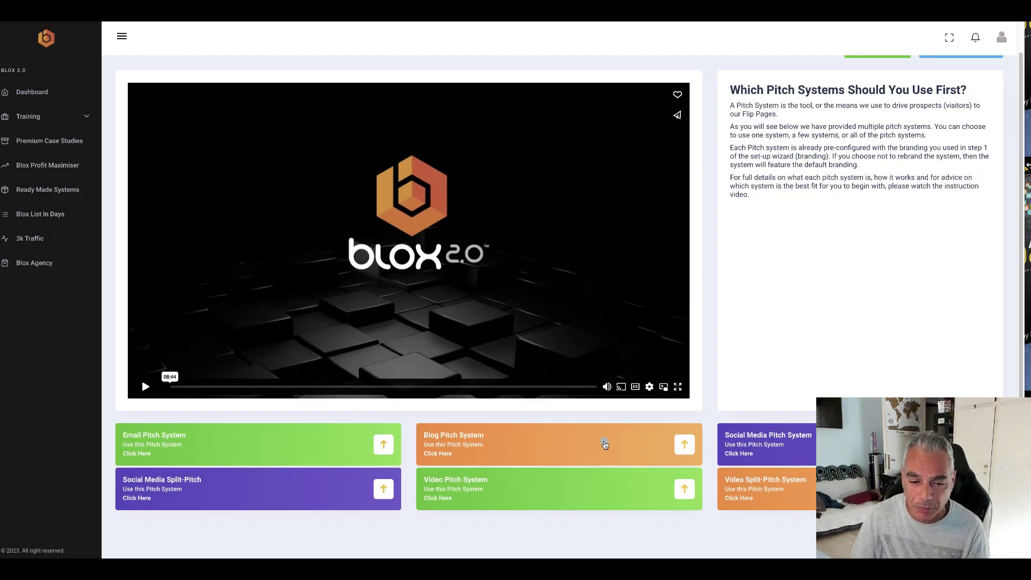
- Preview the Blog pitch system materials, then move on to the Social Media pitch system
left_click(685, 450)
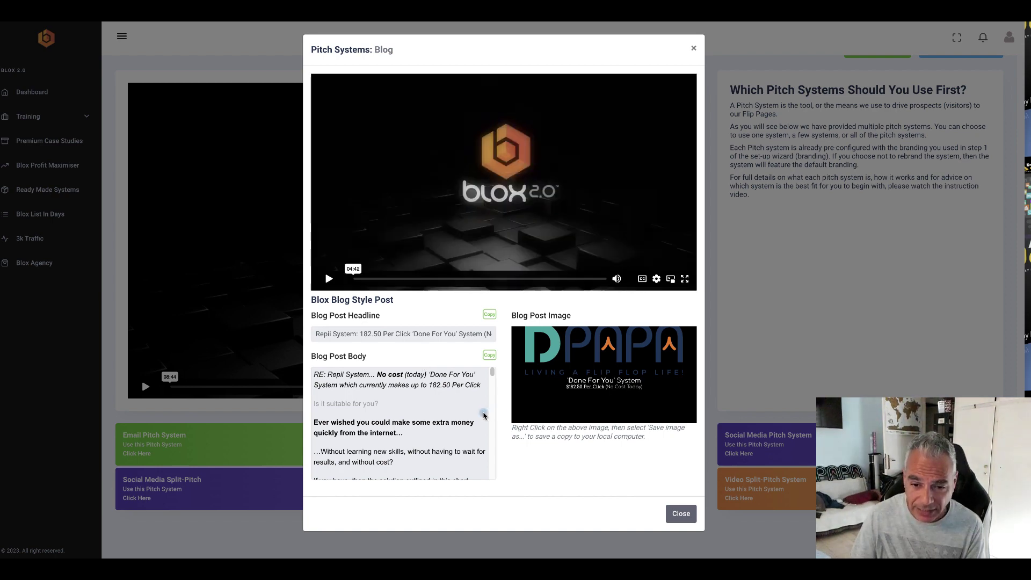
scroll(421, 408, "down", 5)
scroll(420, 408, "down", 5)
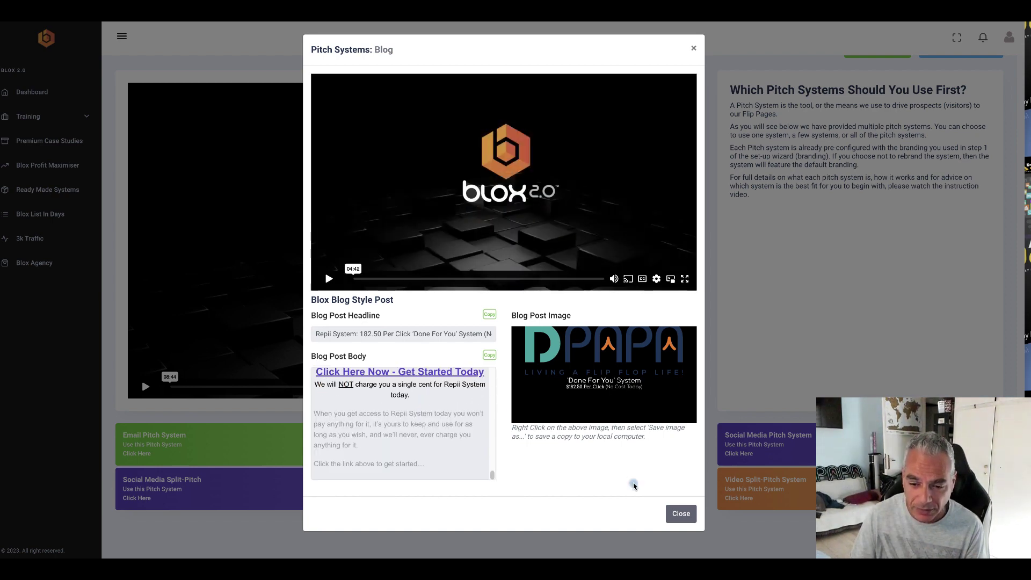
left_click(681, 513)
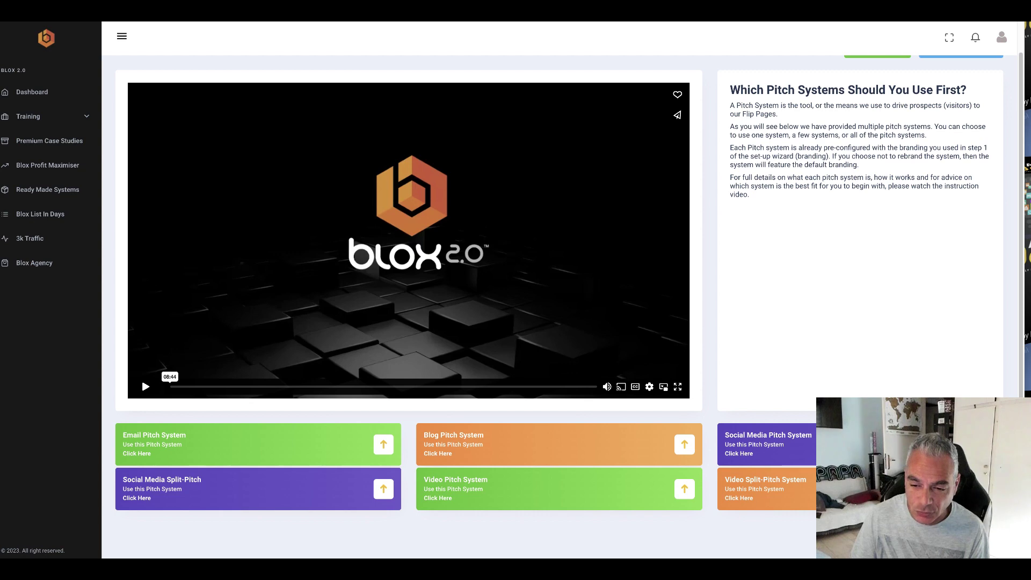
left_click(750, 464)
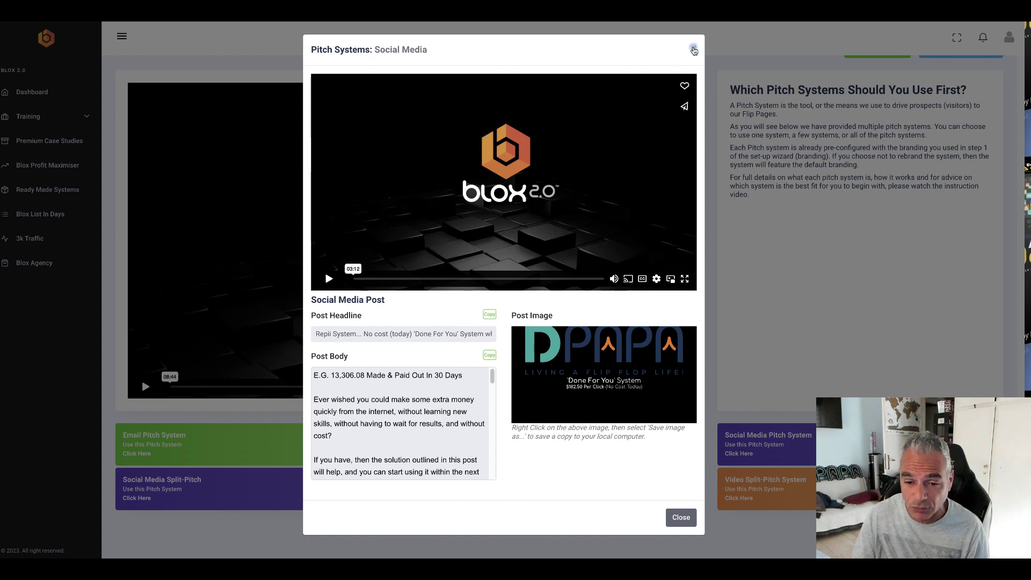
- Review the Social Media pitch system's ready-made post and close it
scroll(397, 402, "down", 10)
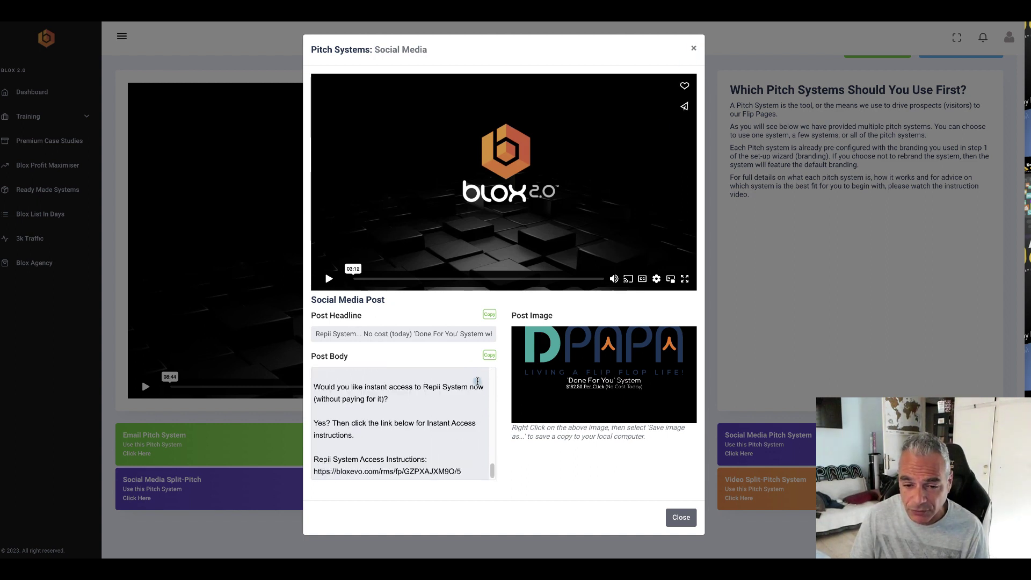
scroll(475, 386, "up", 10)
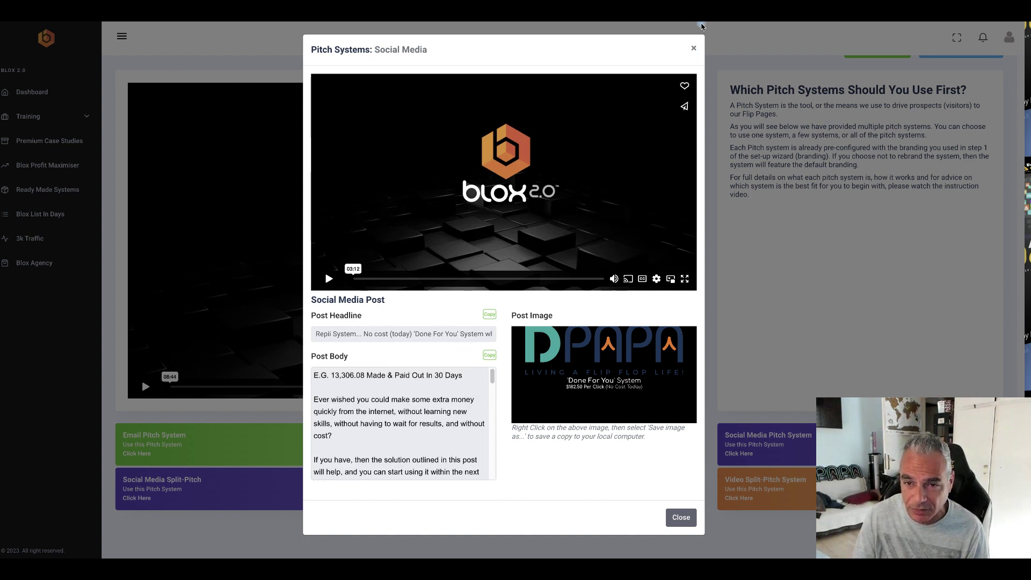
left_click(691, 48)
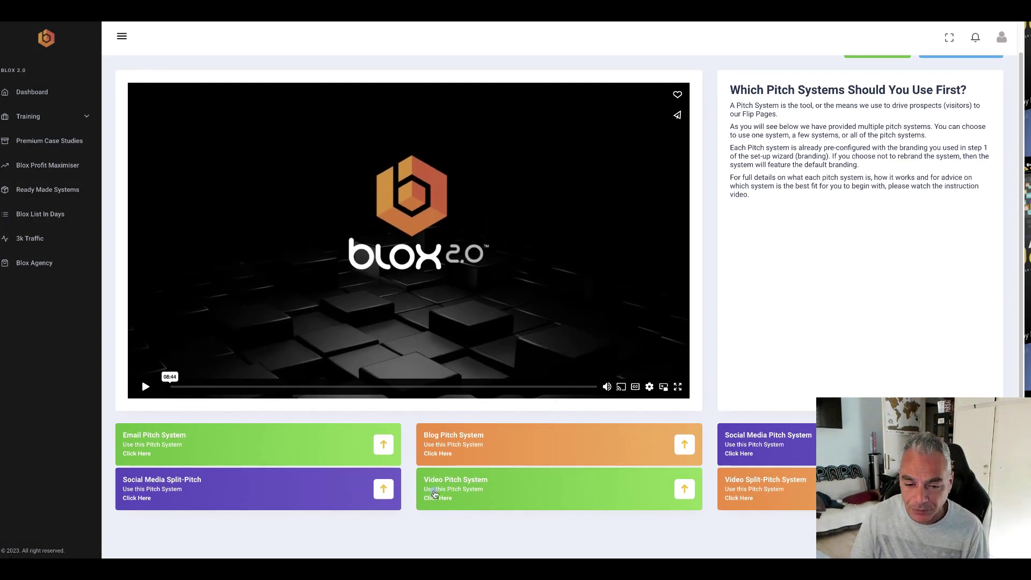
- Review the Video pitch system's script, title and tags, then close it
left_click(685, 489)
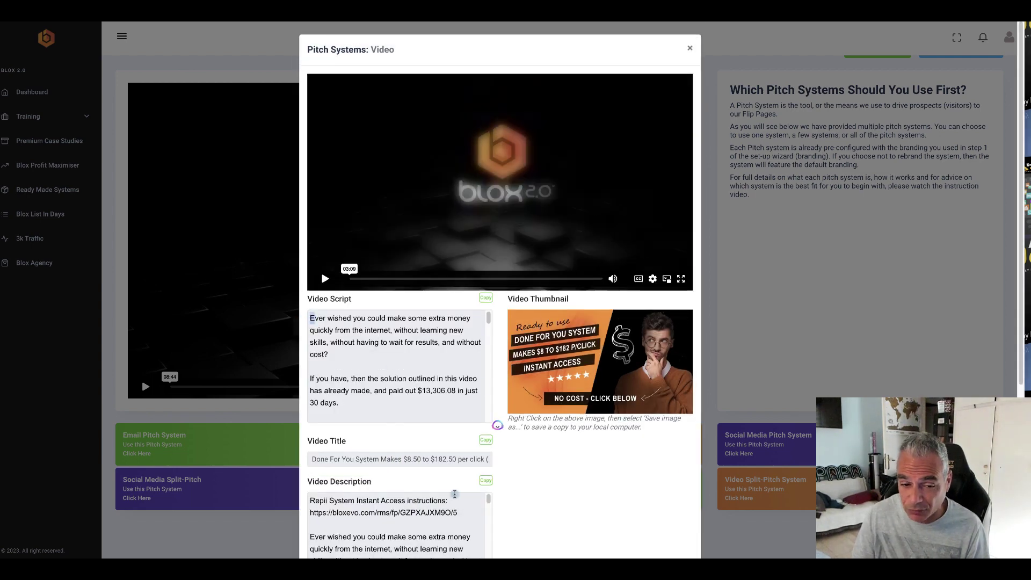
left_click_drag(312, 321, 413, 461)
scroll(412, 461, "down", 5)
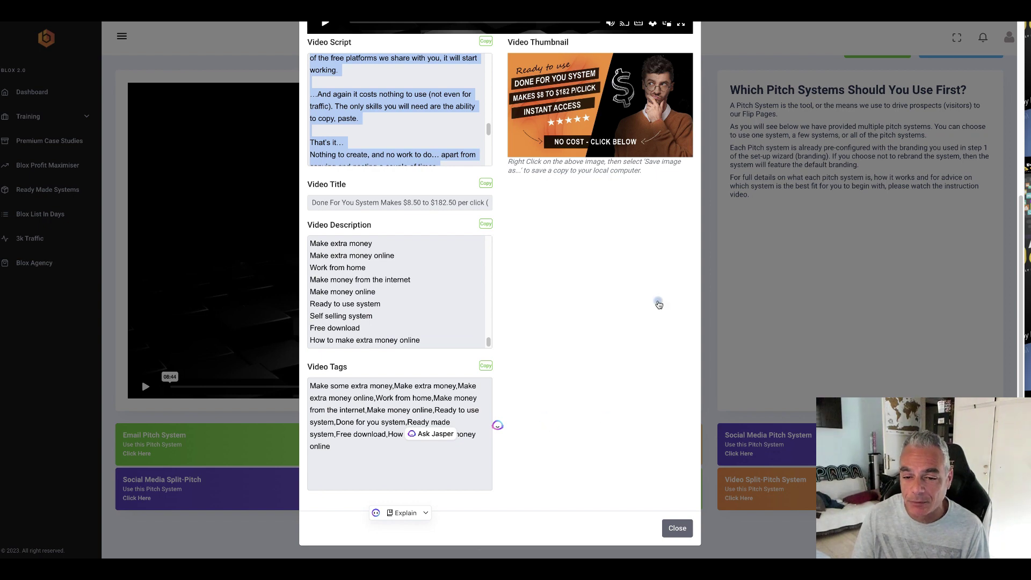
scroll(655, 301, "up", 5)
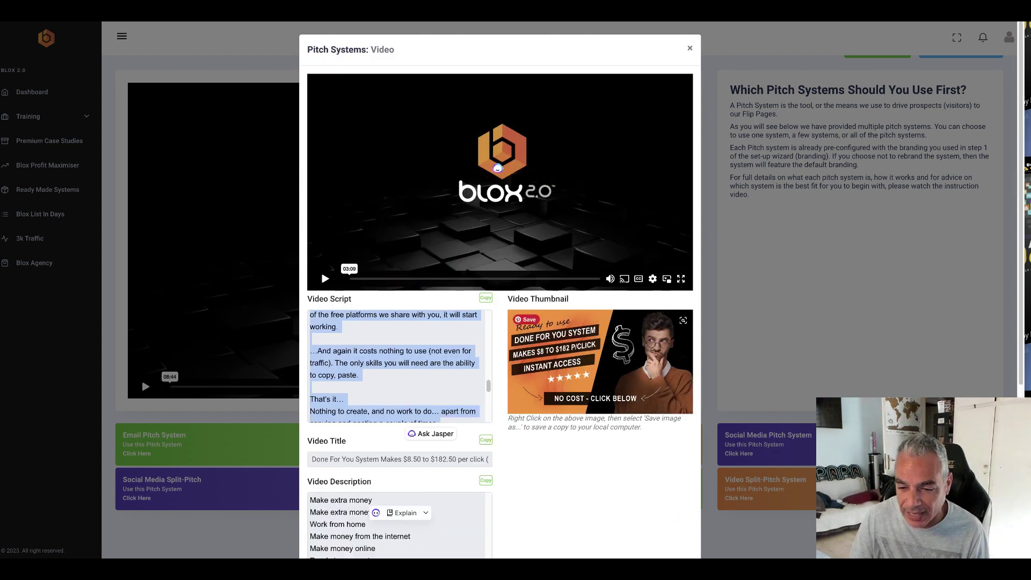
left_click(690, 47)
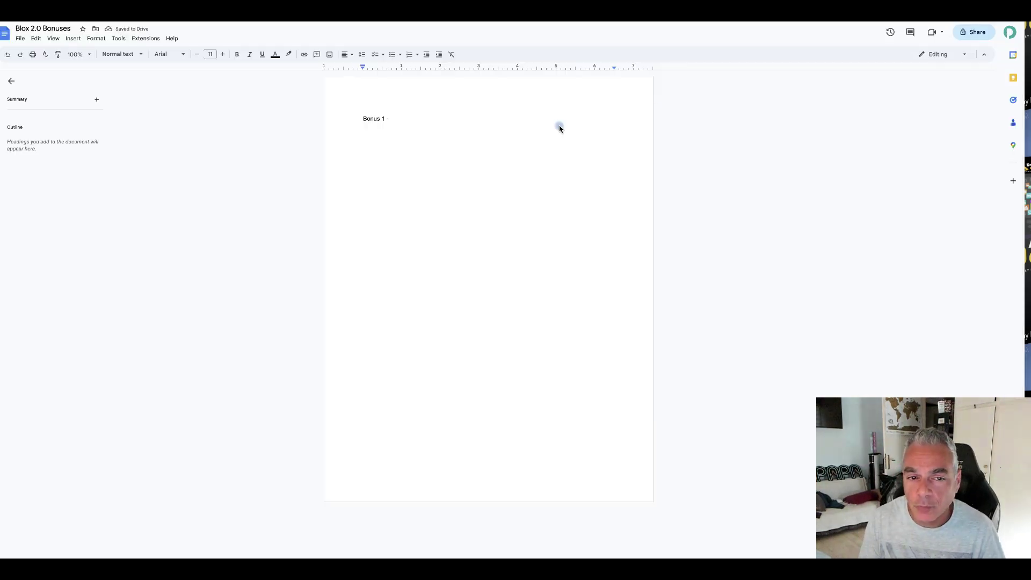
- Complete the Bonus 1 line as 'Free Traffic To The Pitch (Video)' and begin 'Bonus 2 -'
left_click(428, 122)
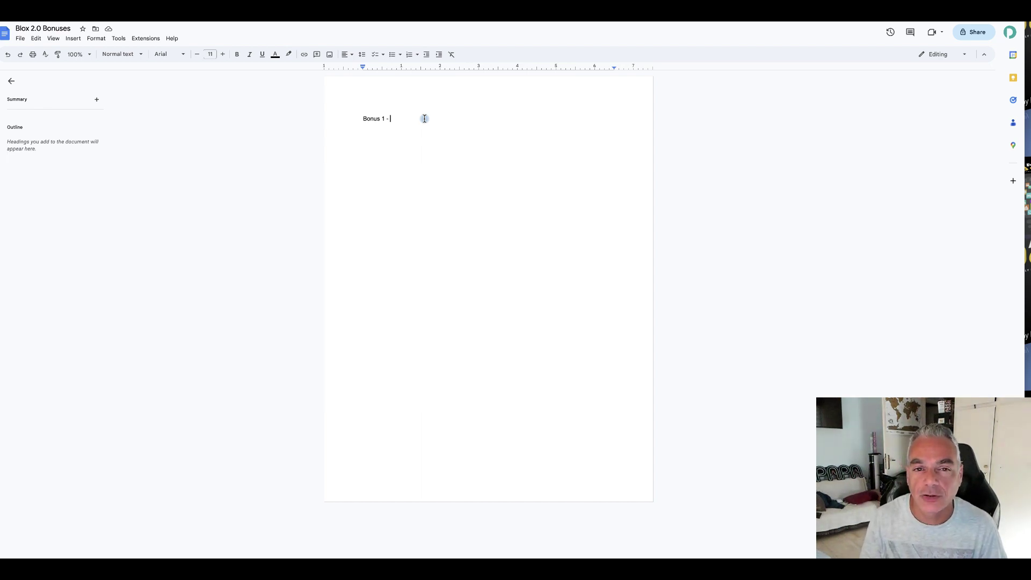
type("Free Traffic")
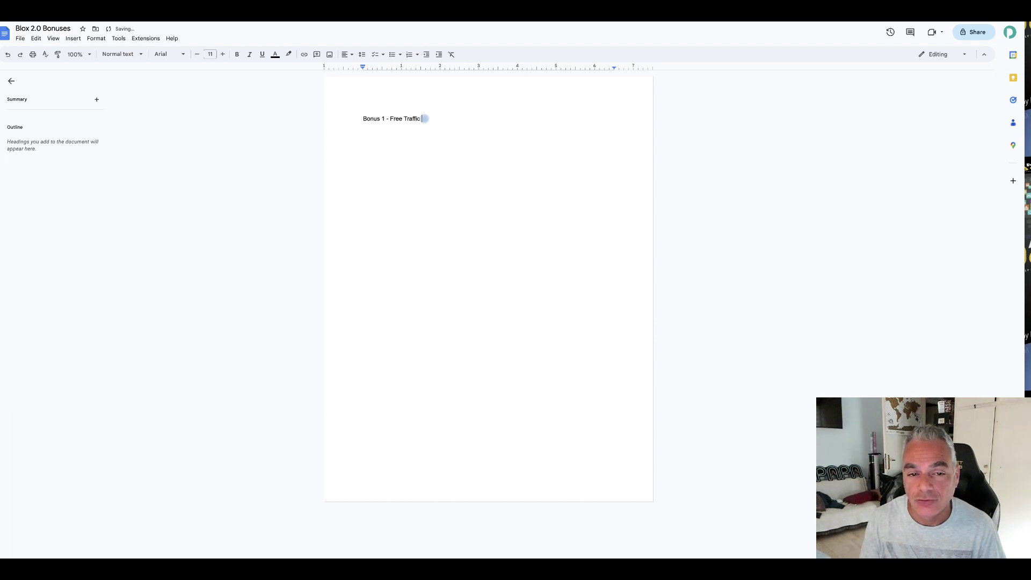
type(" The Pitch")
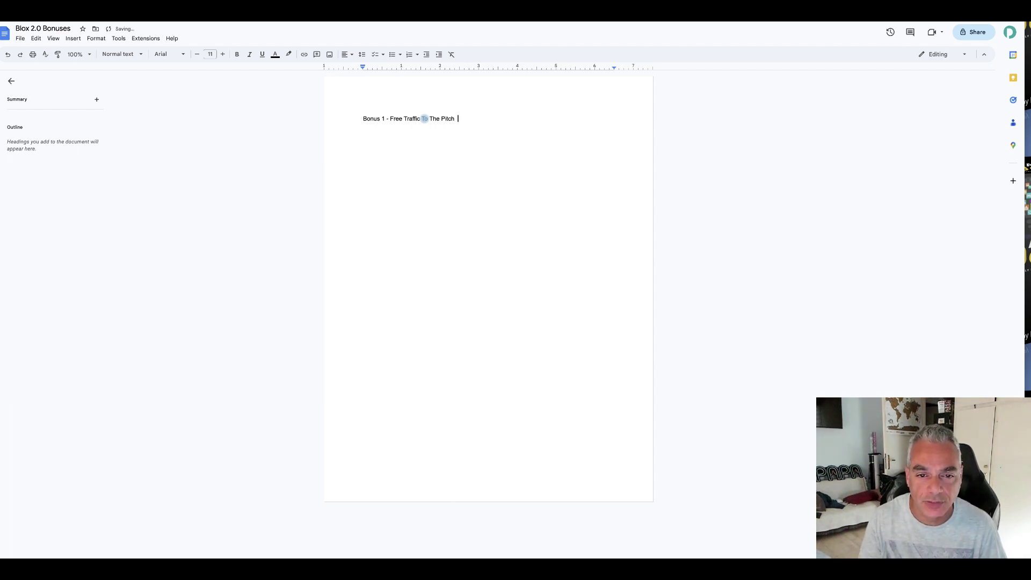
type("Video ")
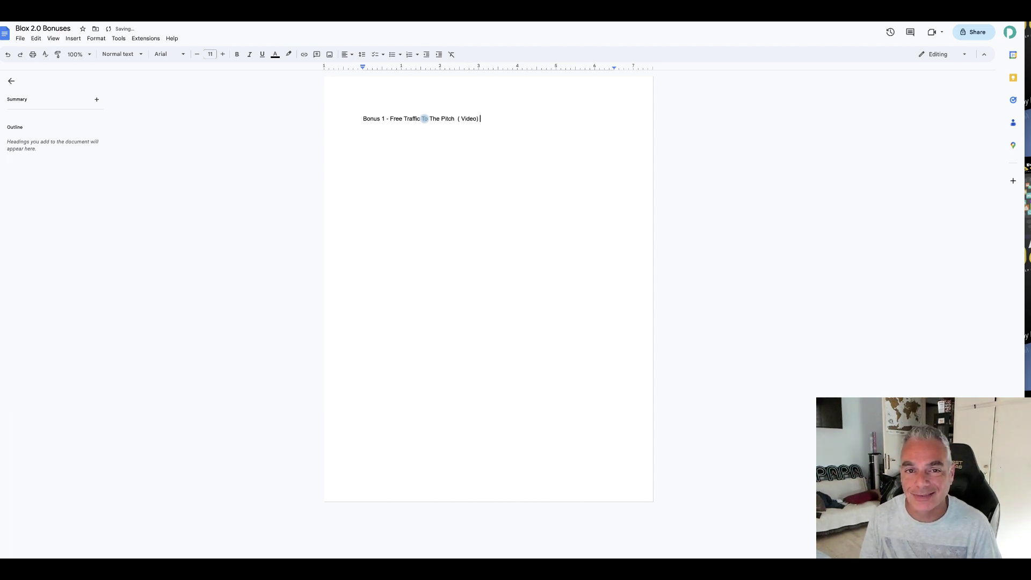
type("Bonus 2 -")
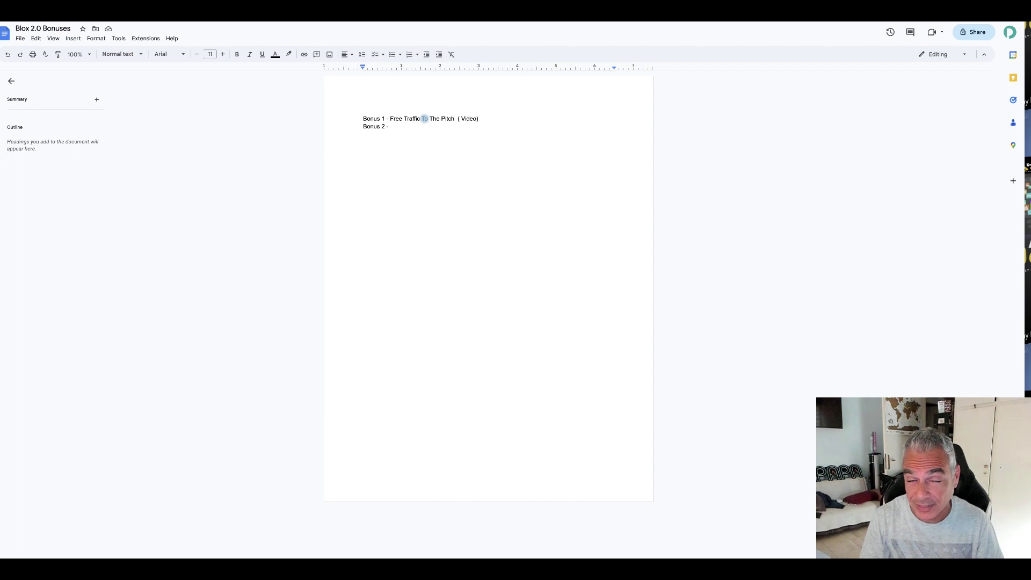
- Fill in Bonus 2 as 'Flip Flop Profits Vol 2.0 + Vol 1.0'
type("Flip Flop Pr")
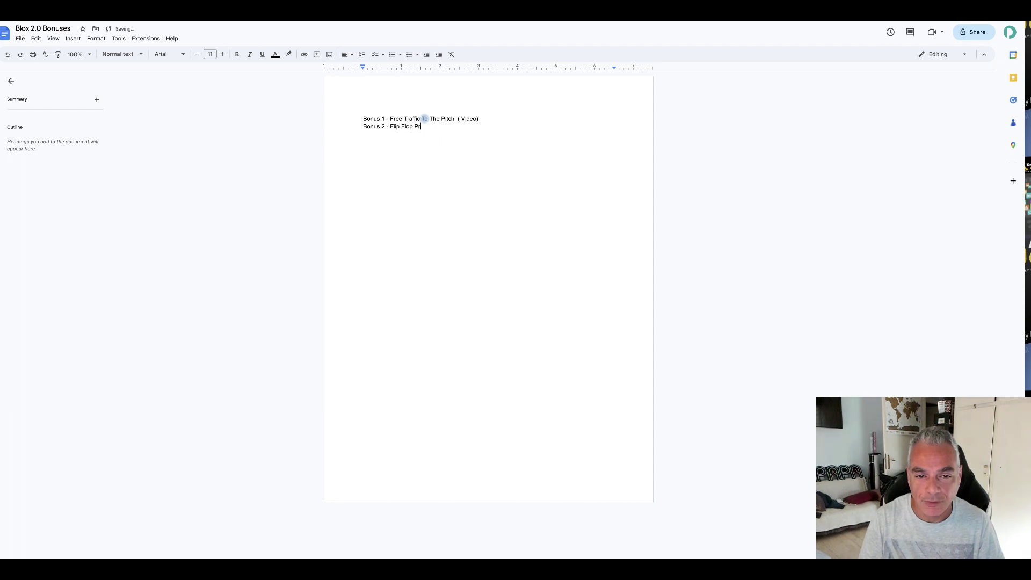
type("ofoits ")
type("Vol 2.0 + Vol 1.0")
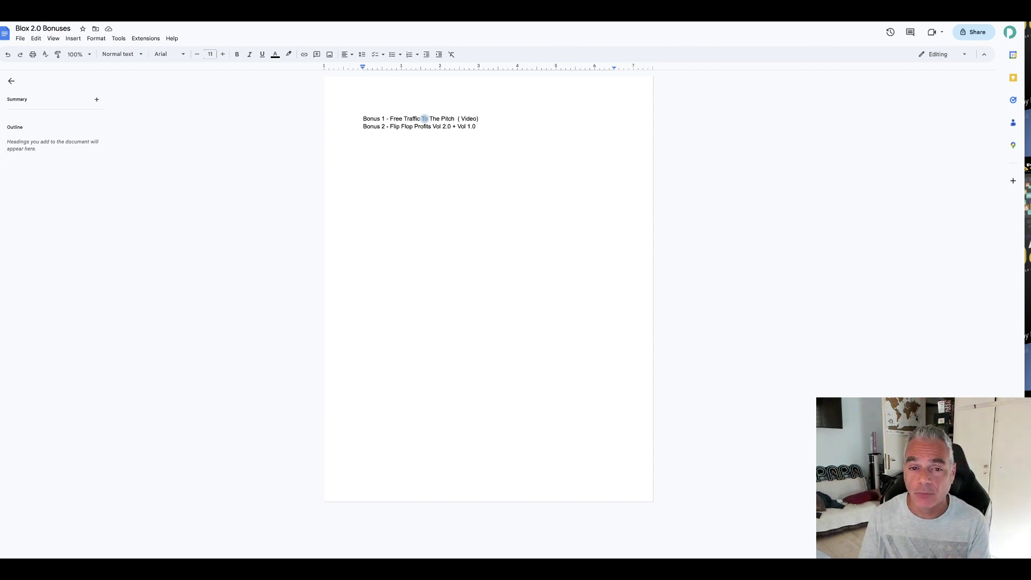
left_click(496, 126)
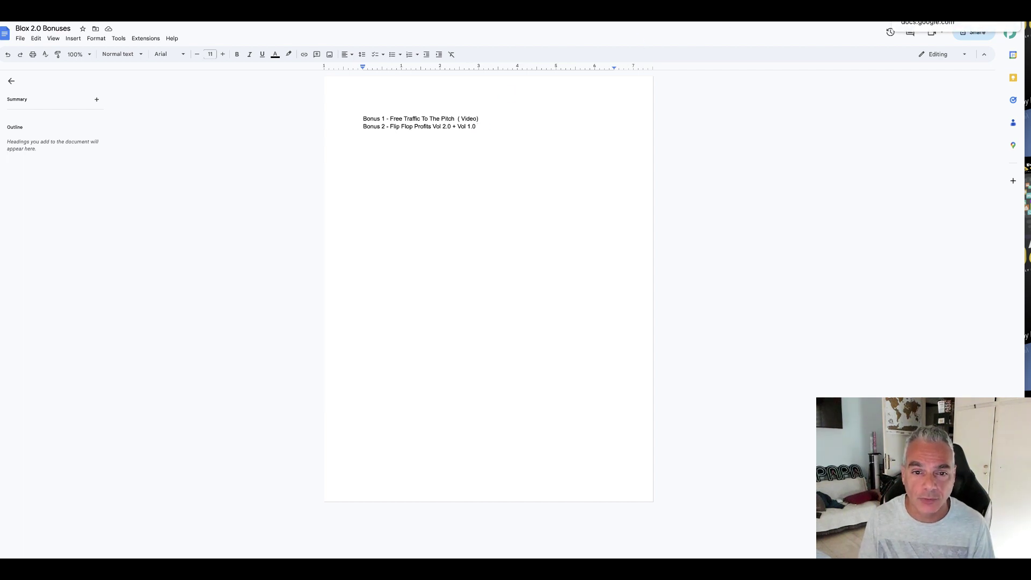
- Add 'Bonus 3 - Real Case Study With Results Using Solo Ads (video)' and begin the next bonus line
key("Return")
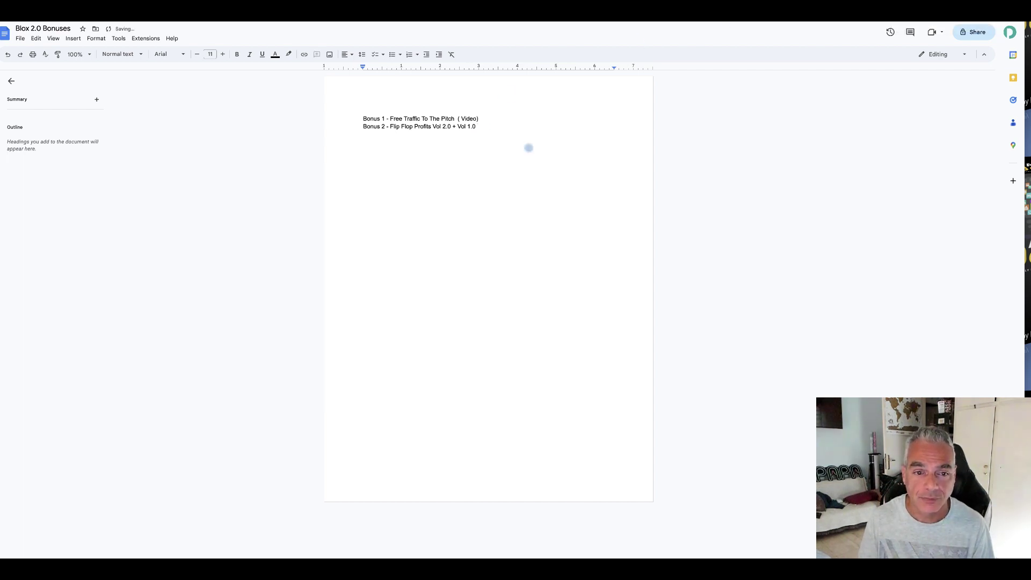
type("Bonus 3 0-")
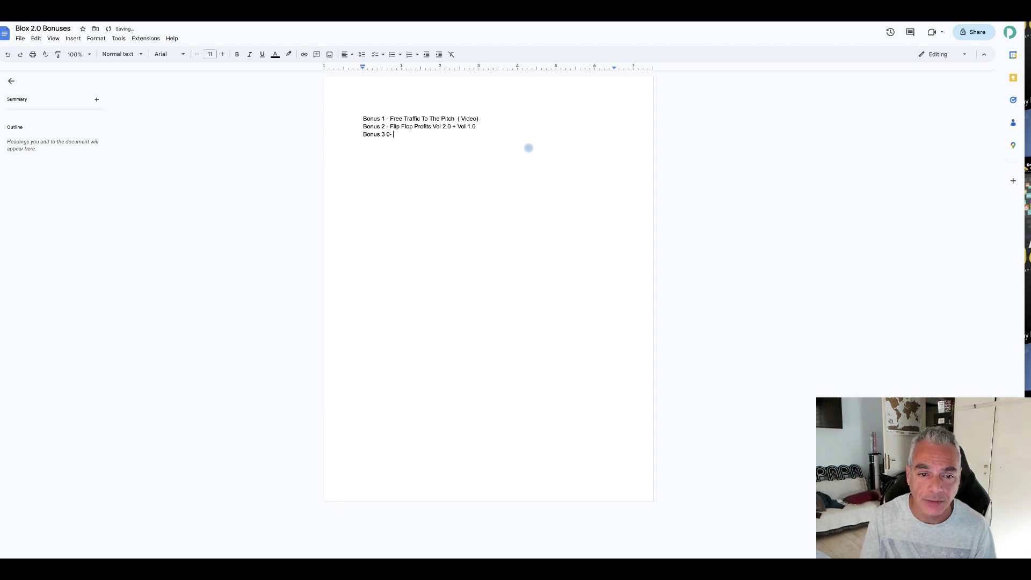
key("BackSpace")
type("-")
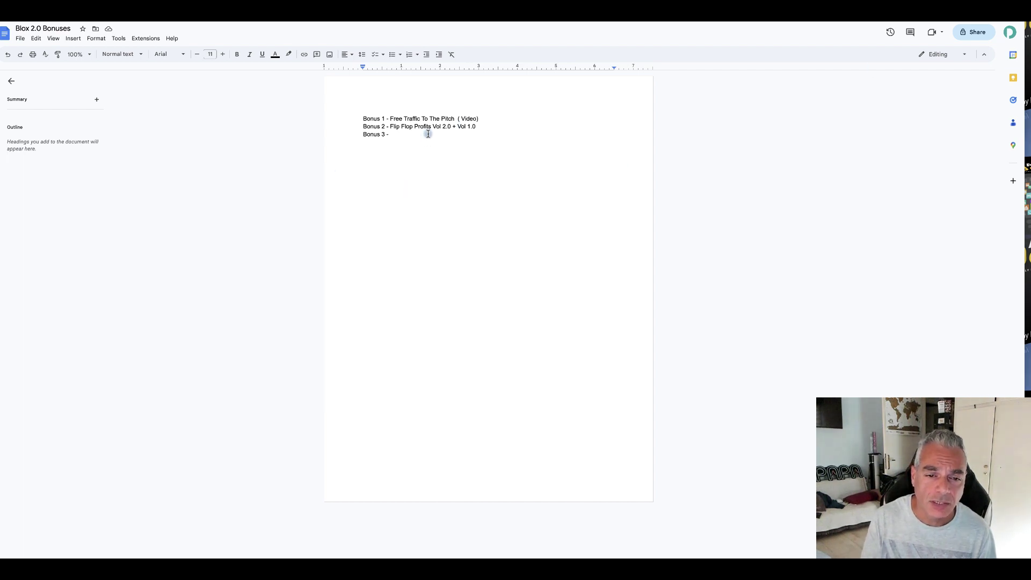
type("Real Case Stud")
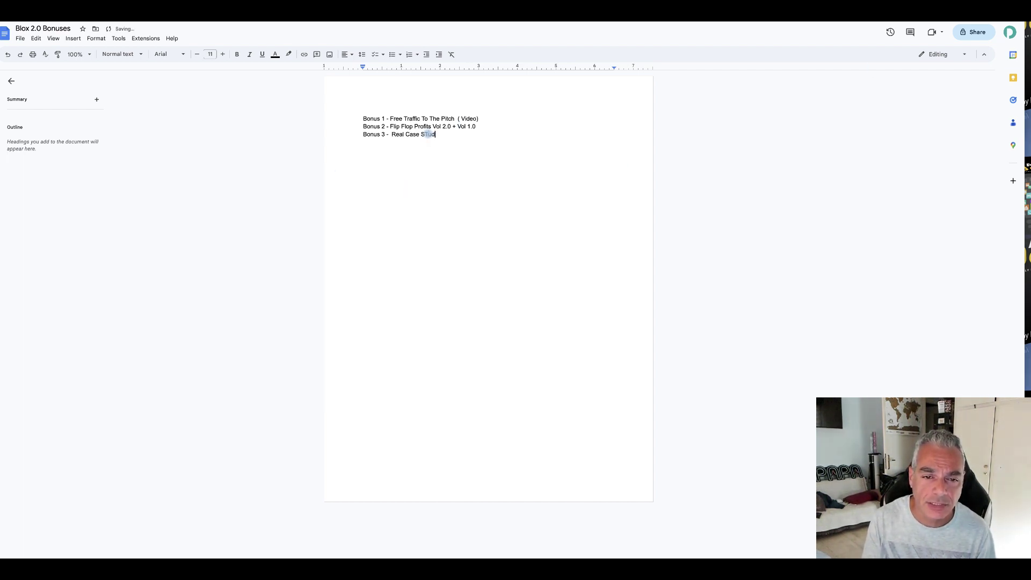
key("BackSpace")
key("BackSpace")
key("BackSpace")
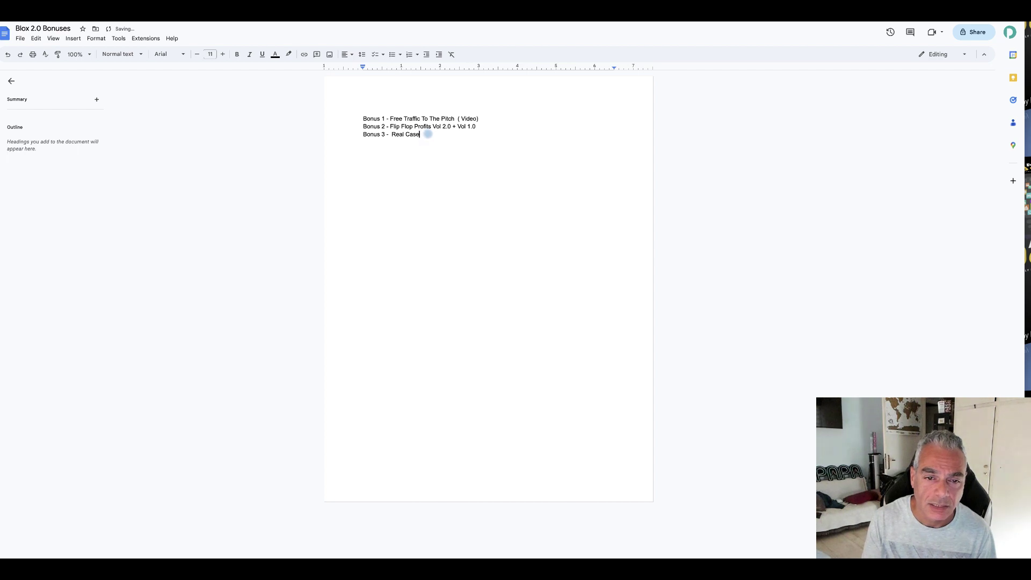
type("Stu")
key("BackSpace")
key("BackSpace")
key("BackSpace")
type("Study ")
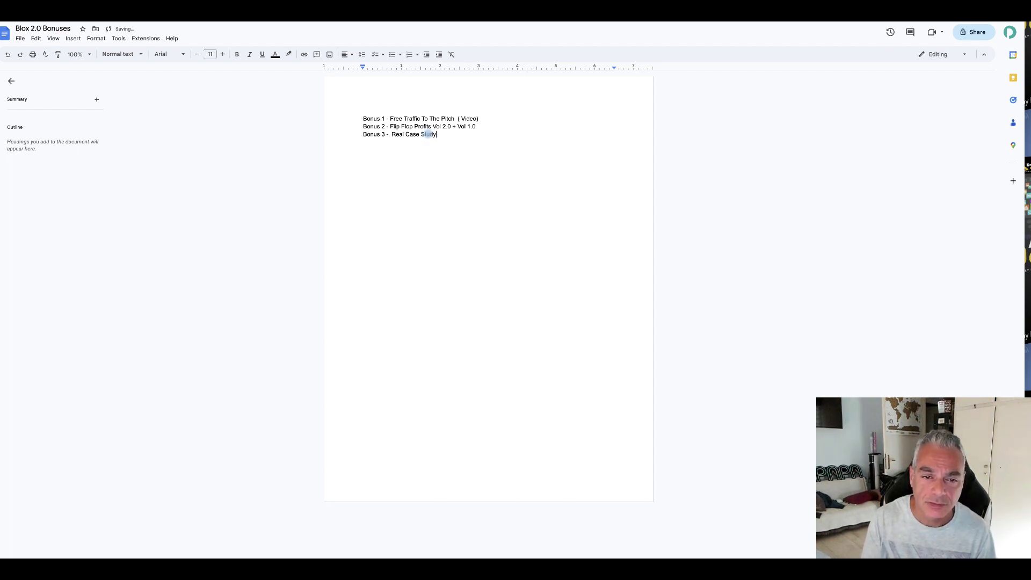
type("With Results ")
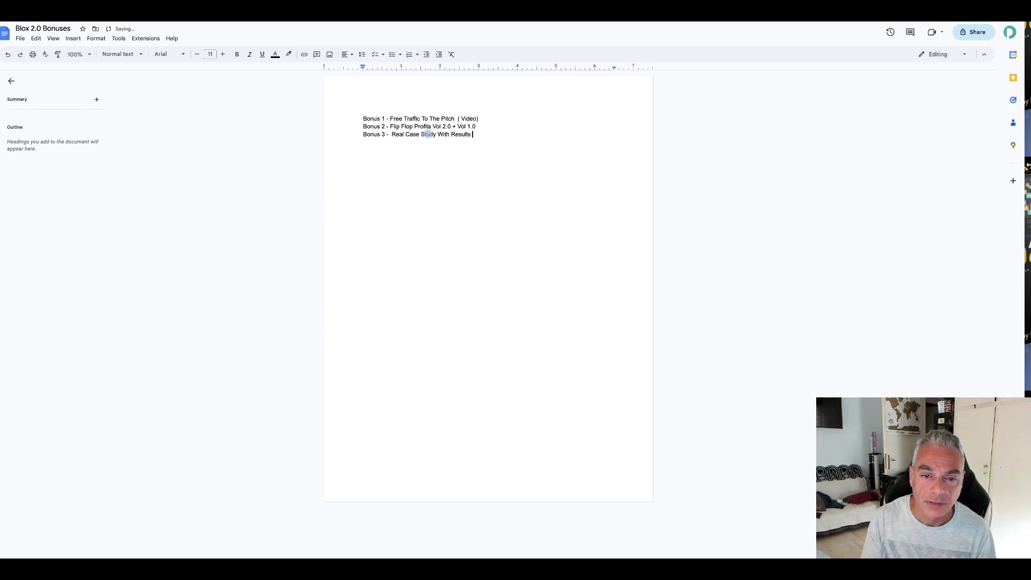
type("Using Solo Ads ")
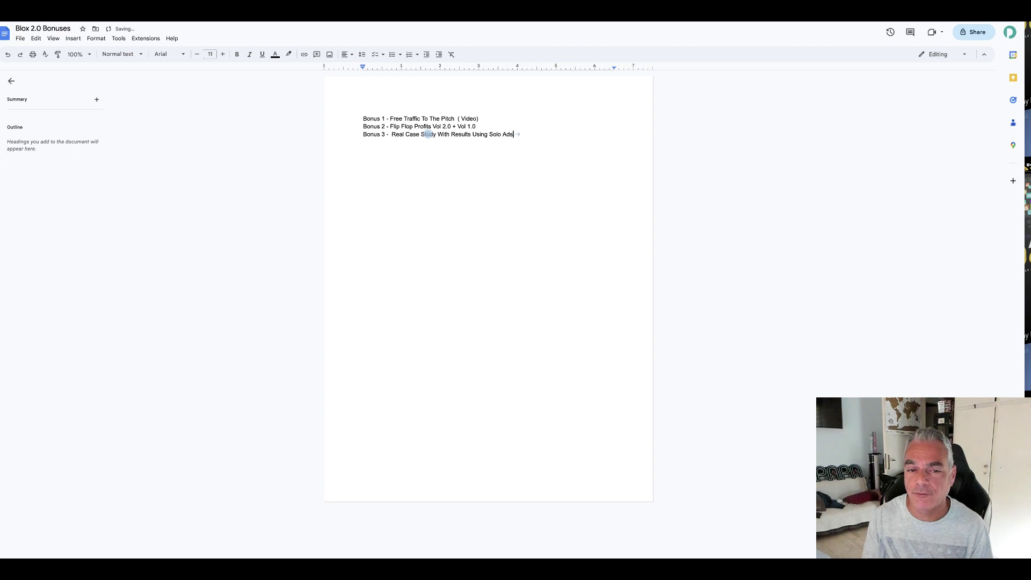
type("(")
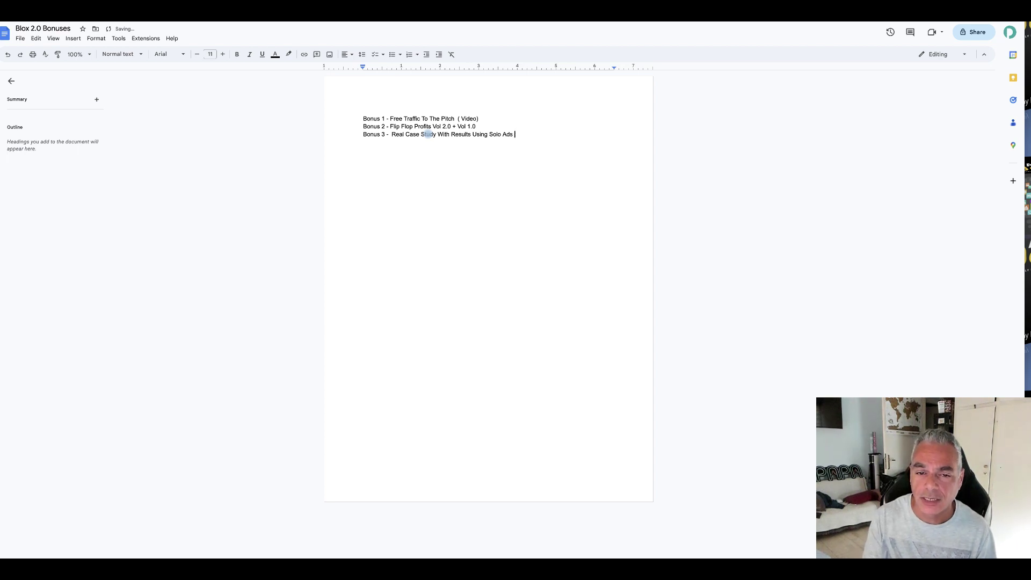
type("video) ")
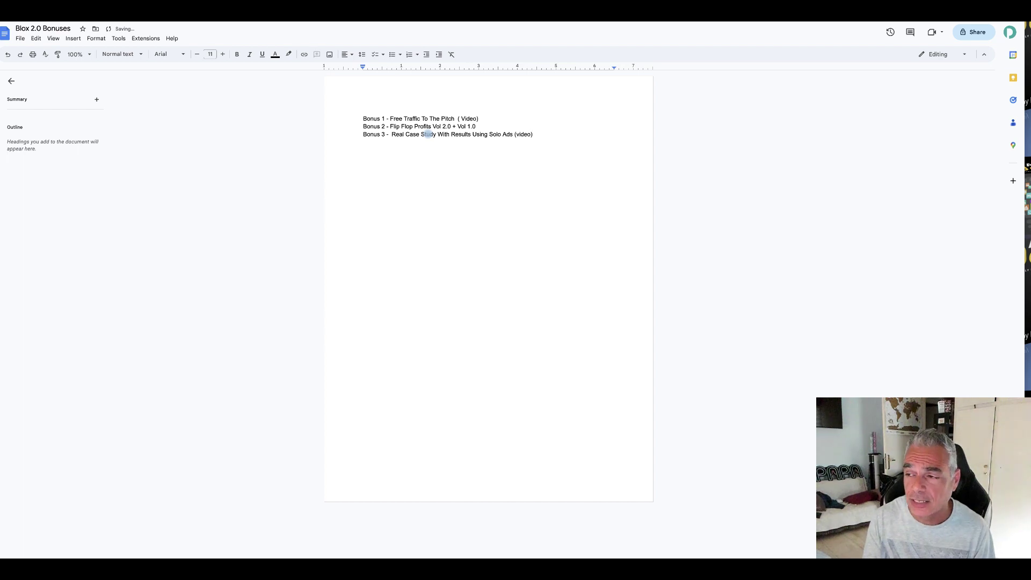
type("Bonuse")
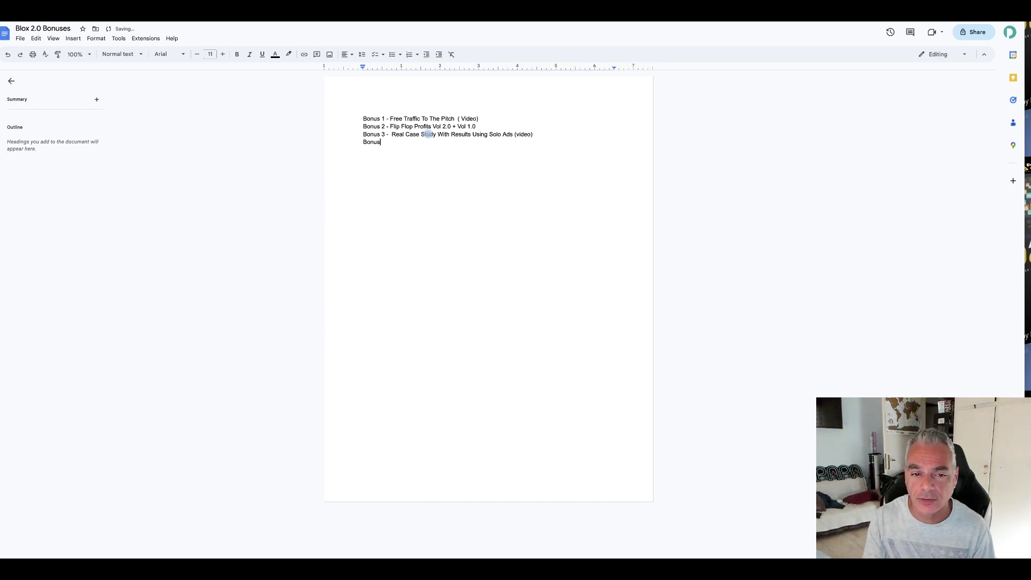
- Write Bonus 4 as 'DFY System Template + BADS and GADS traffic methods (videos)', then start 'Bonus 5'
key("BackSpace")
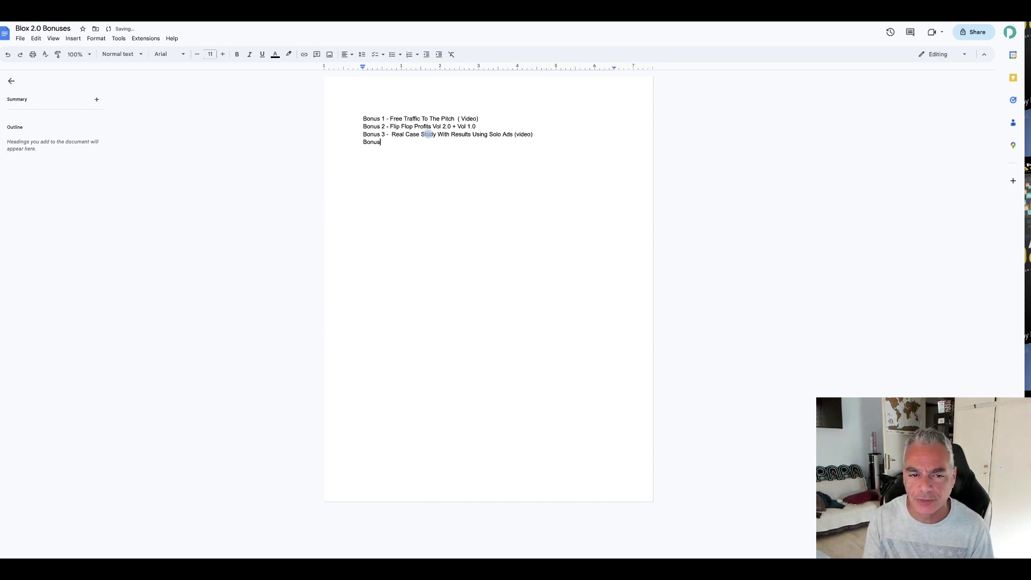
type("4 -")
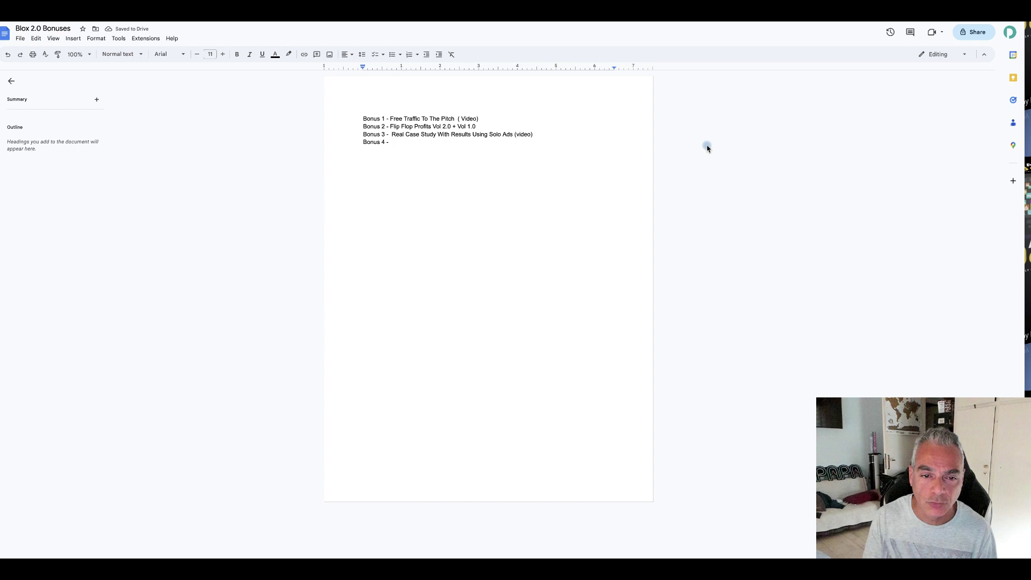
type("DFY System")
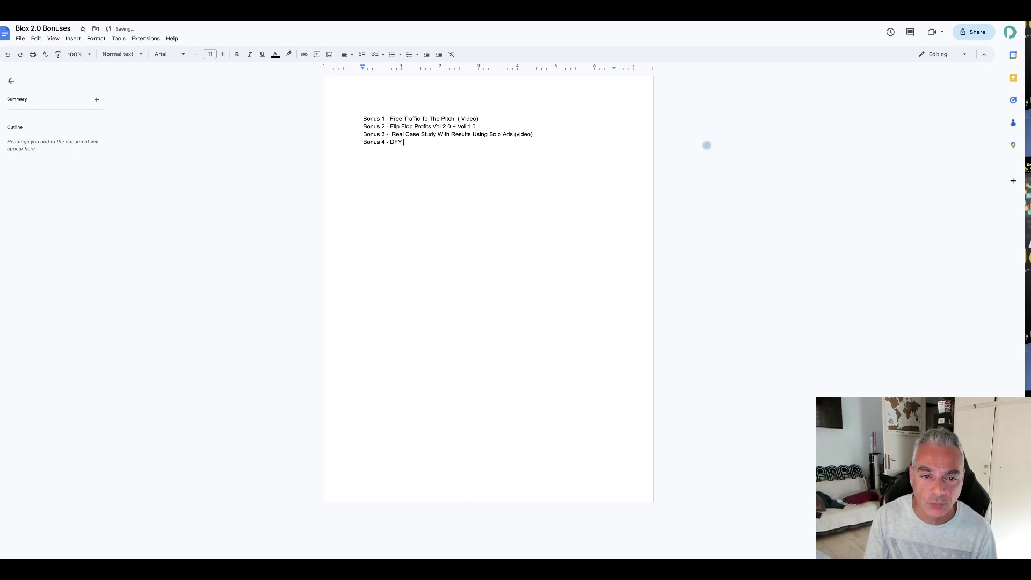
type(" Template ")
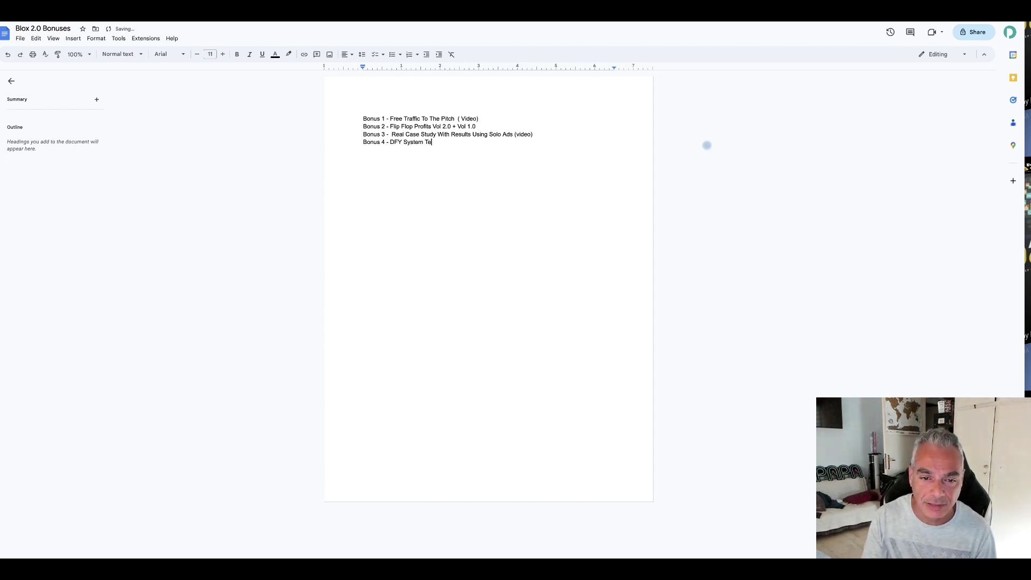
type("+ B")
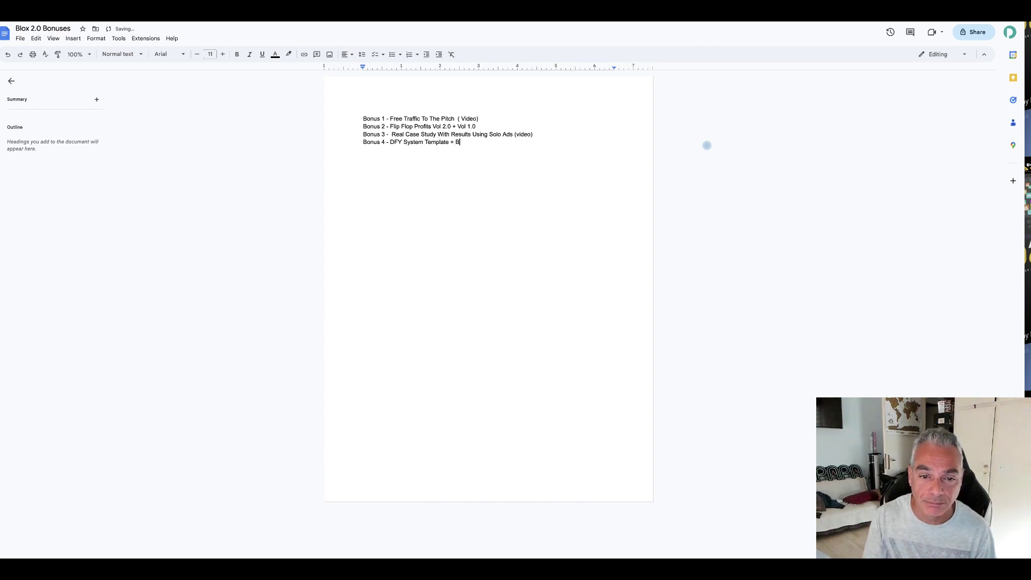
type("ADS Method and")
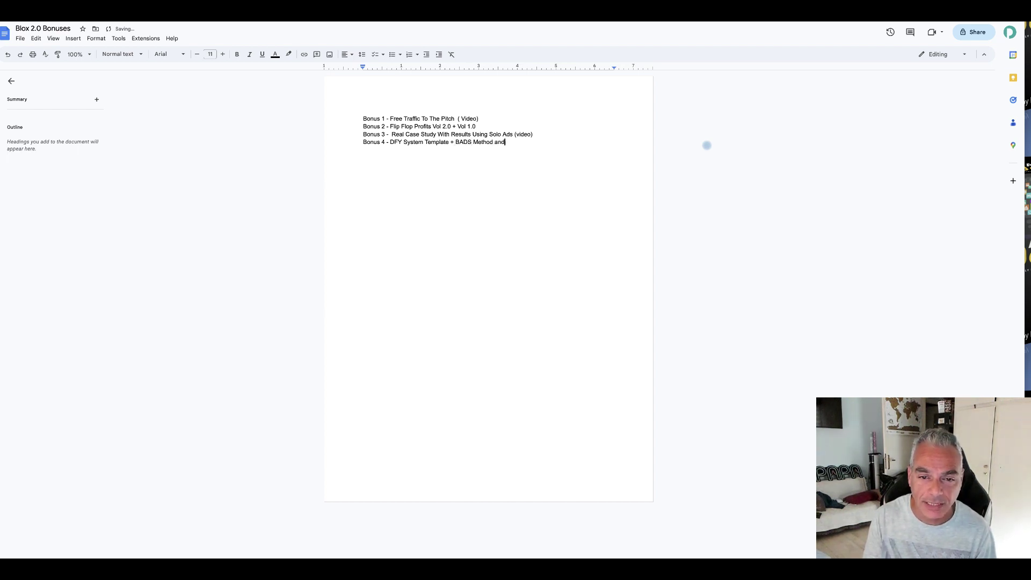
type(" GADS method to")
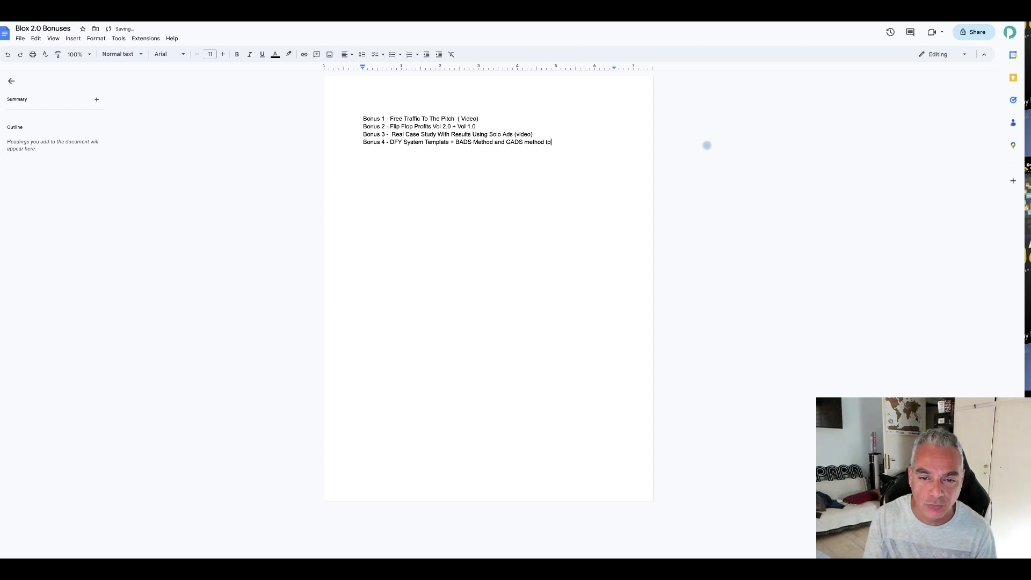
type(" drive t")
type("traffic to ")
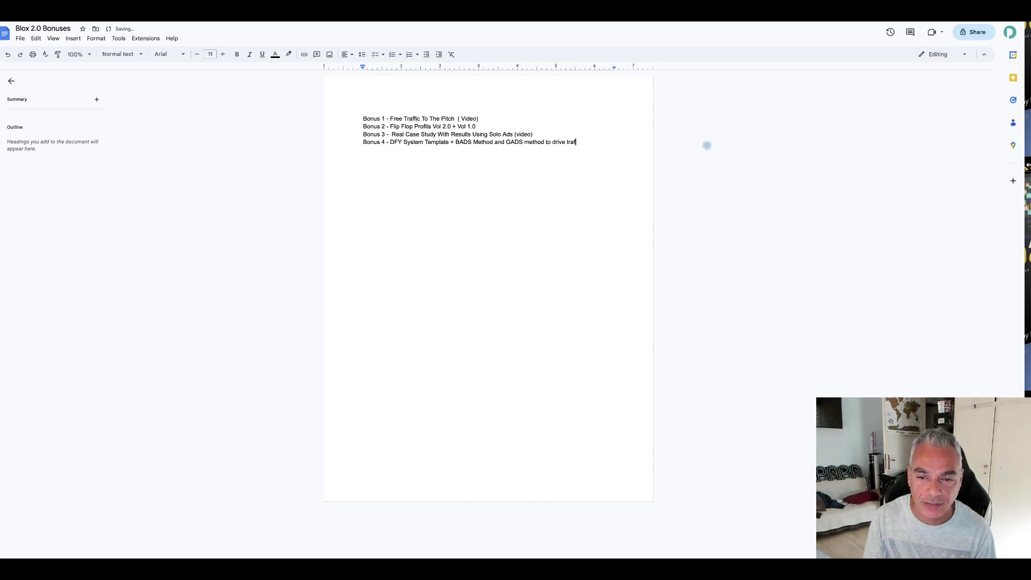
type("it.")
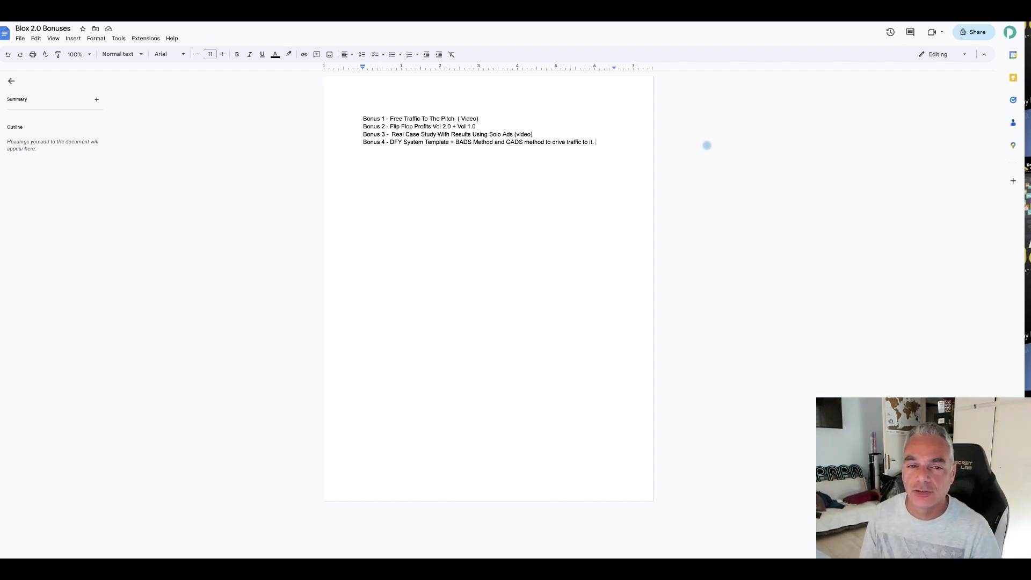
mouse_move(654, 176)
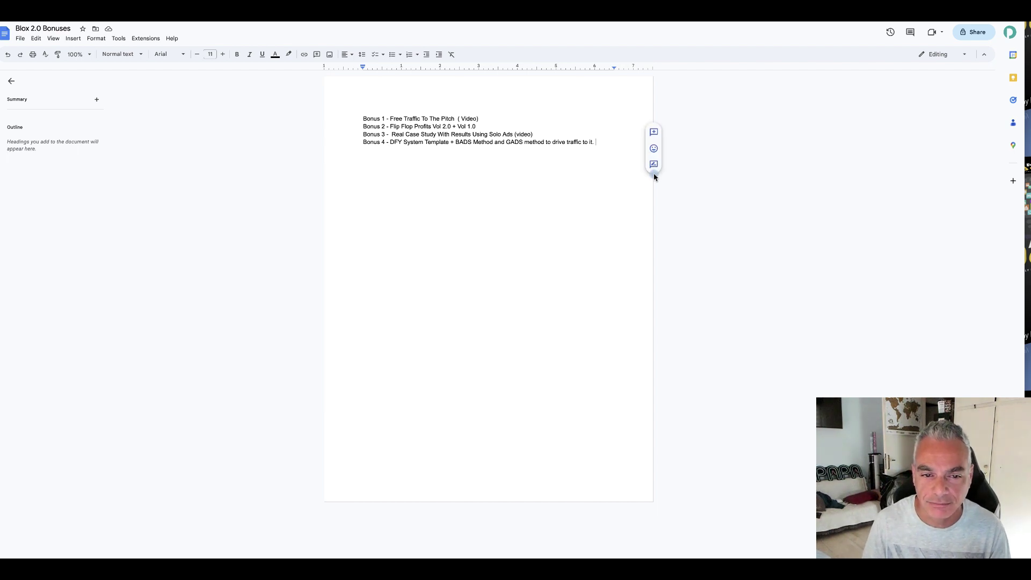
type("(video)")
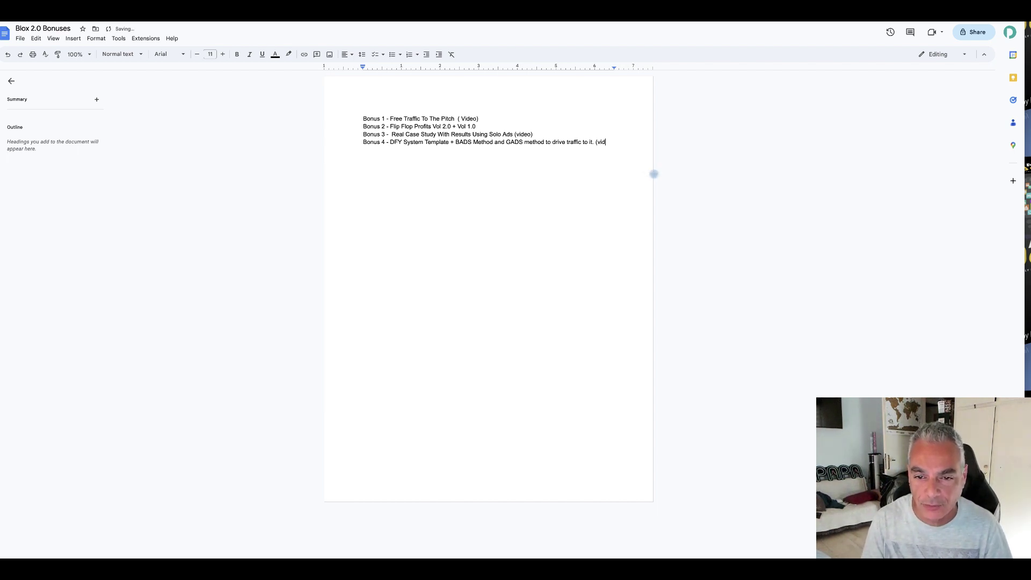
key("BackSpace")
type("s)")
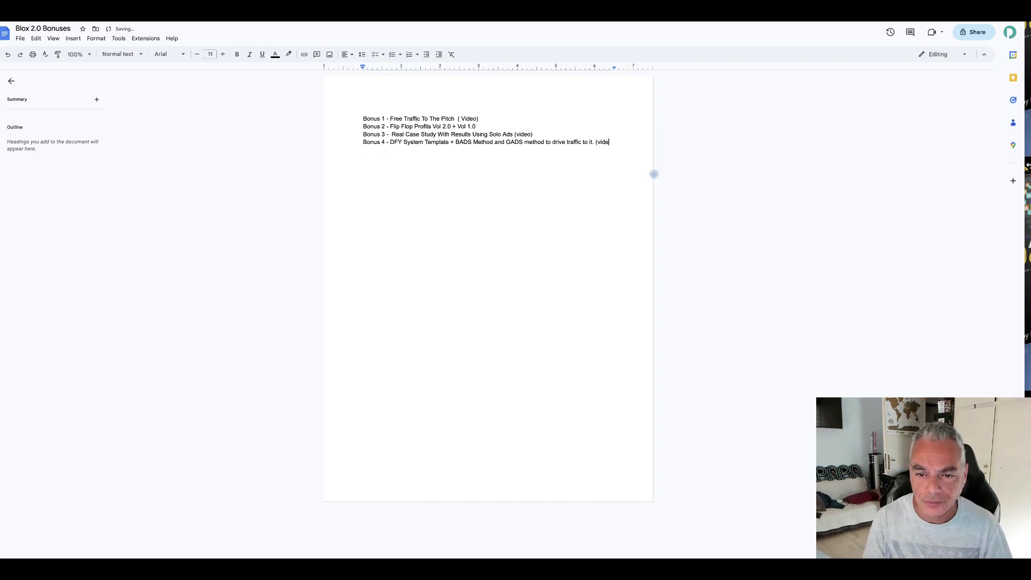
key("Return")
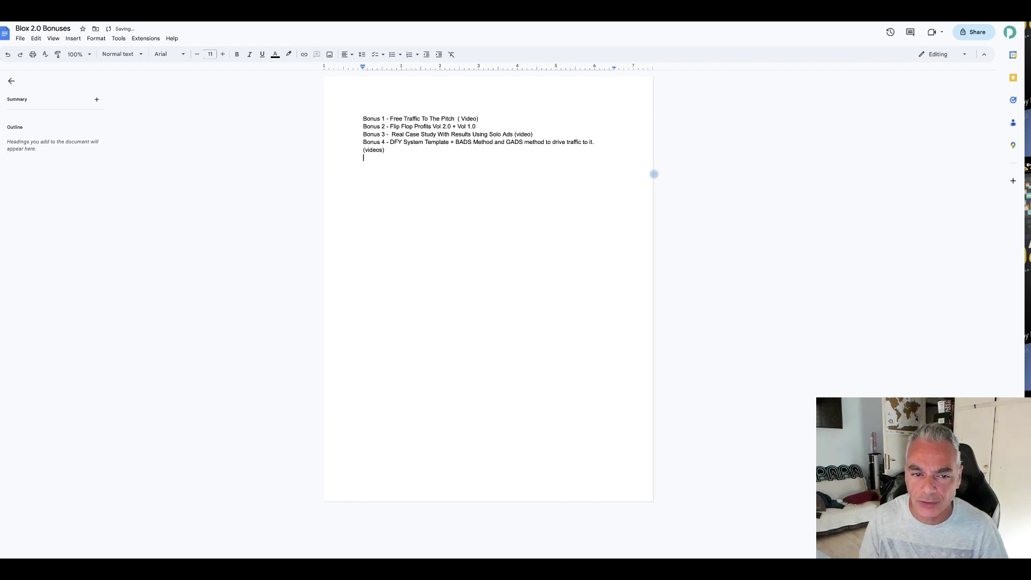
type("Bonus 5 -")
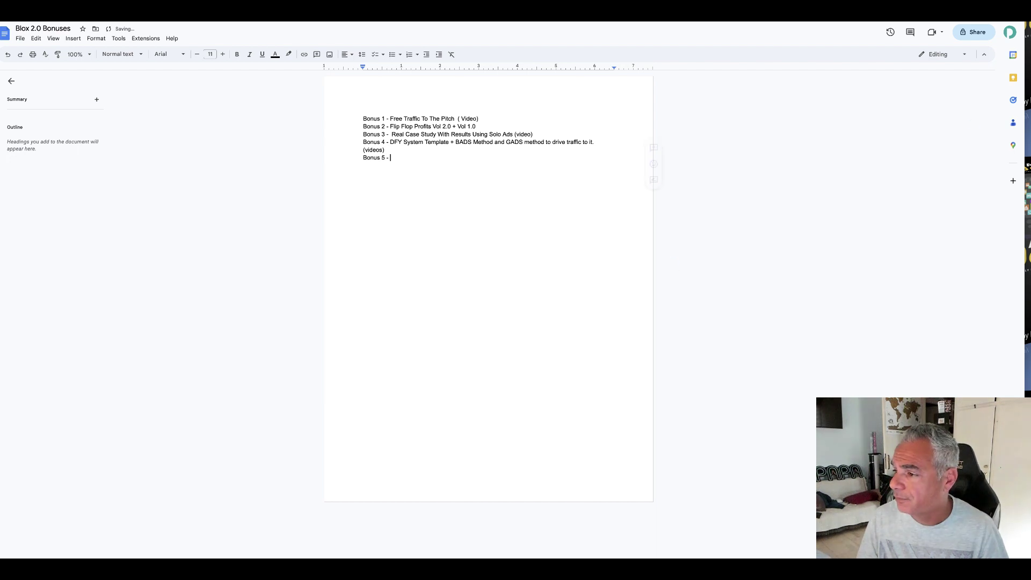
- Write Bonus 5: 'Get Approved To Promote My Products on Bloxy 2.0 (video) and access to JV pages'
left_click(416, 159)
type("Get Approved To")
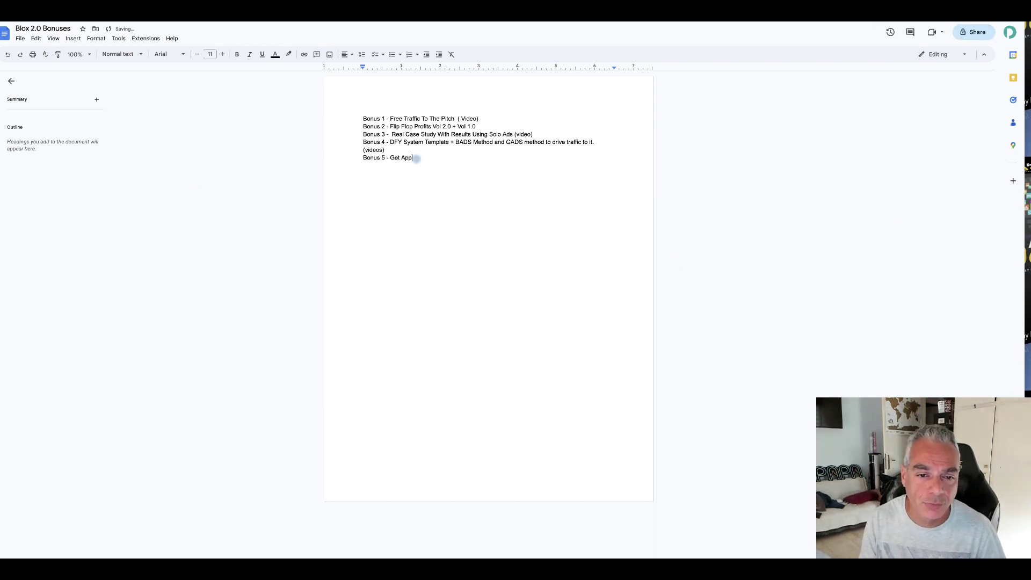
type(" Promote My ")
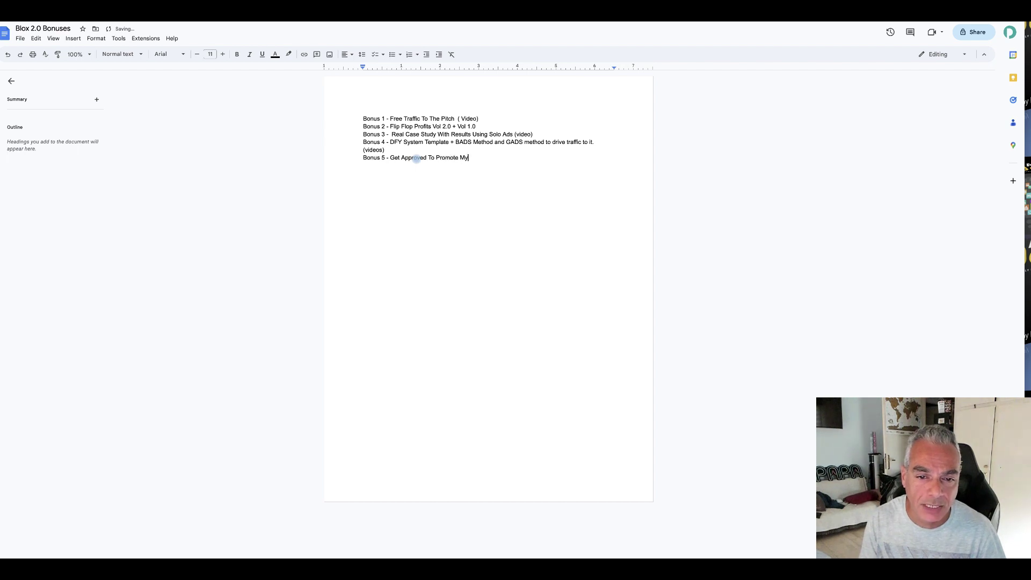
type("Produts")
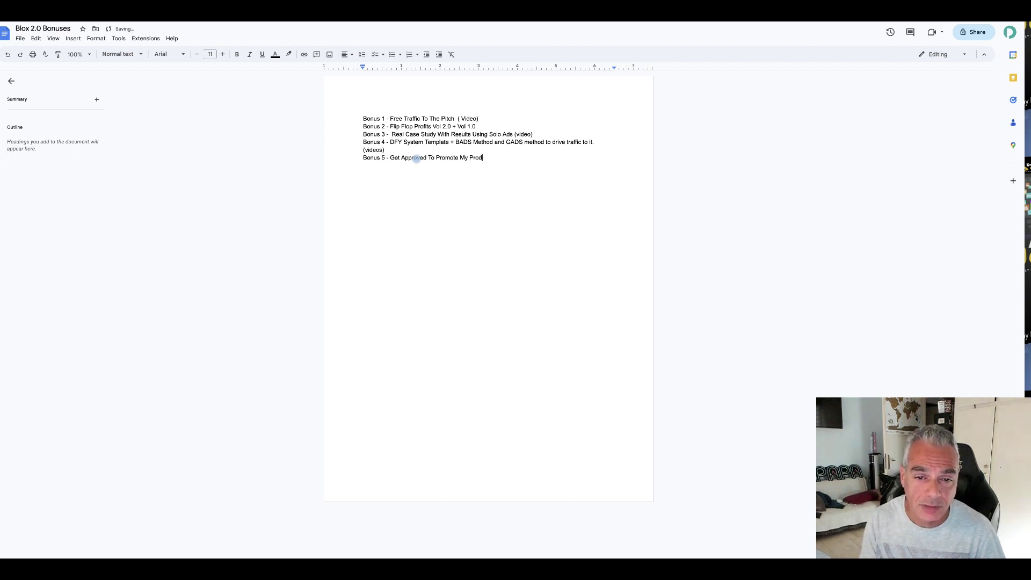
key("BackSpace")
key("BackSpace")
type("cts on Bo")
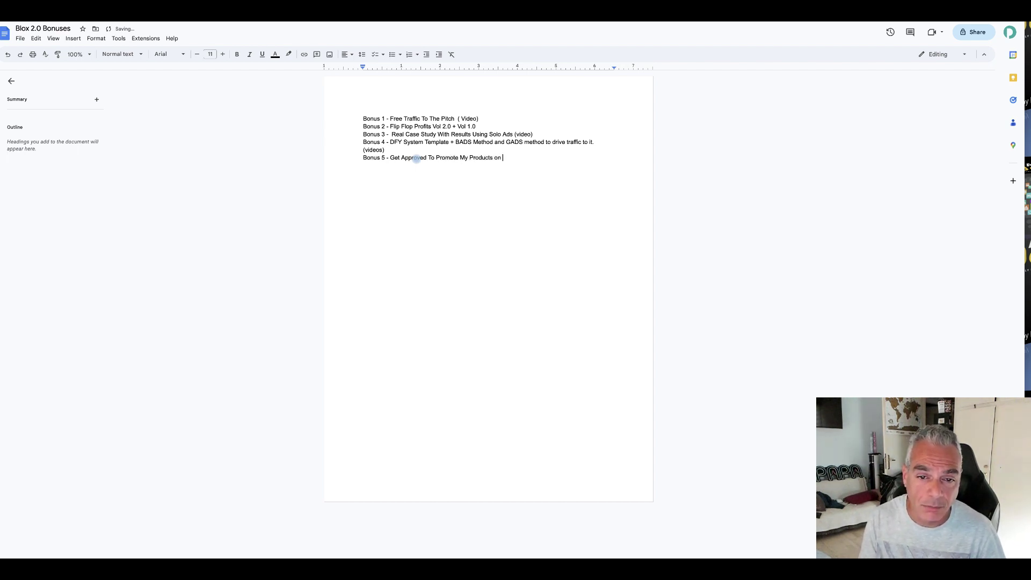
key("BackSpace")
type("loxy 2.")
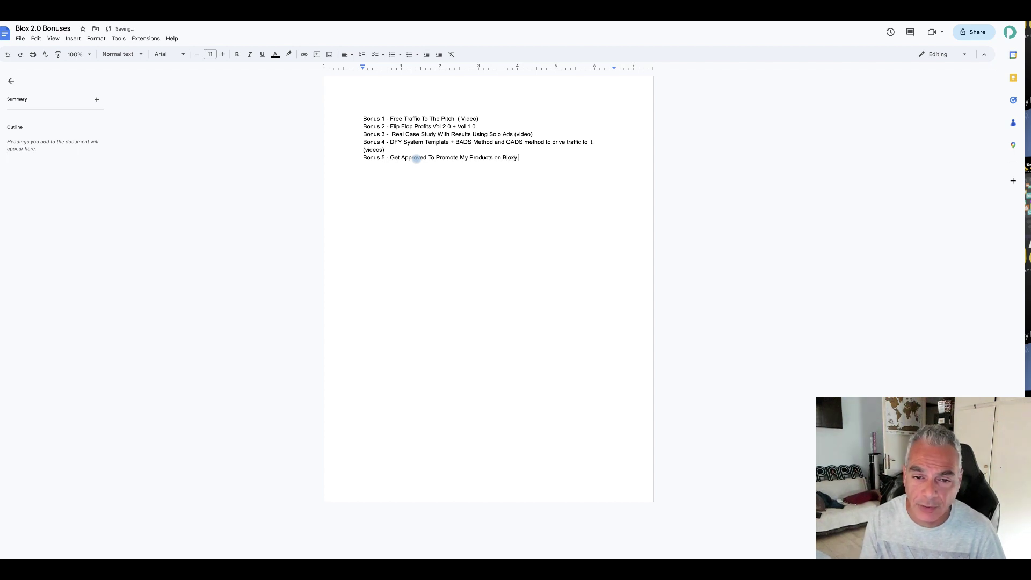
type("0")
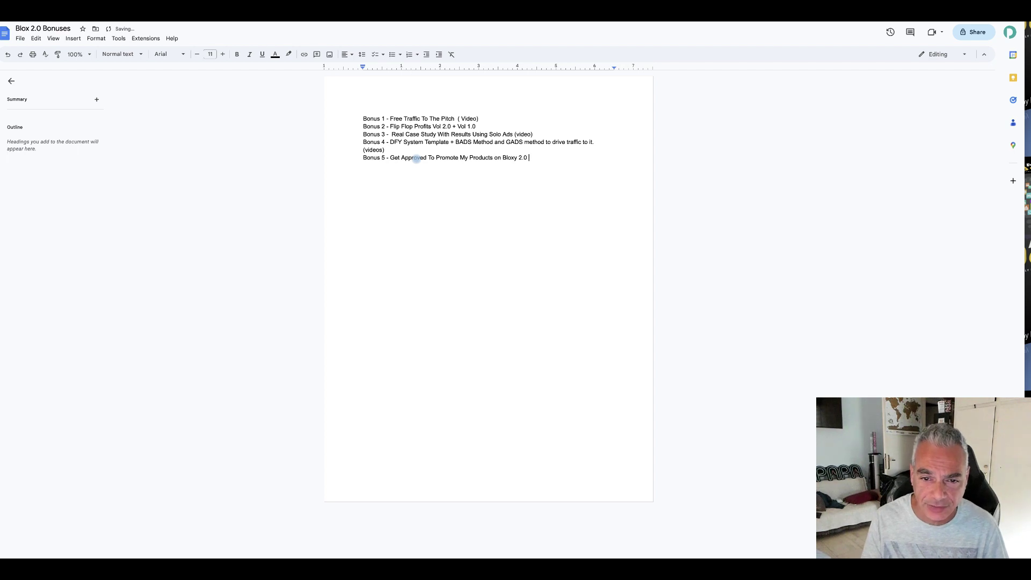
type("ideo) ")
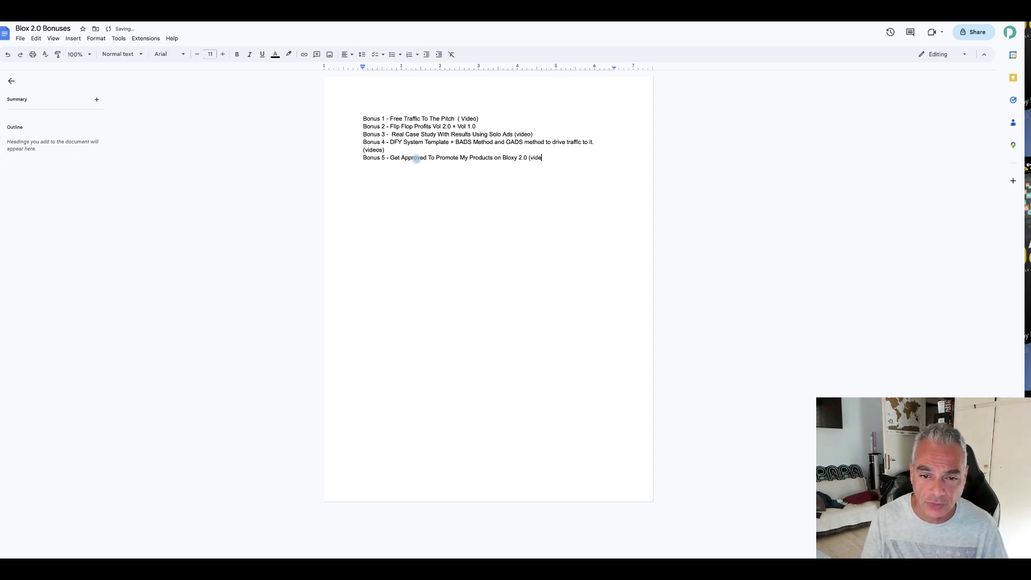
type("and ")
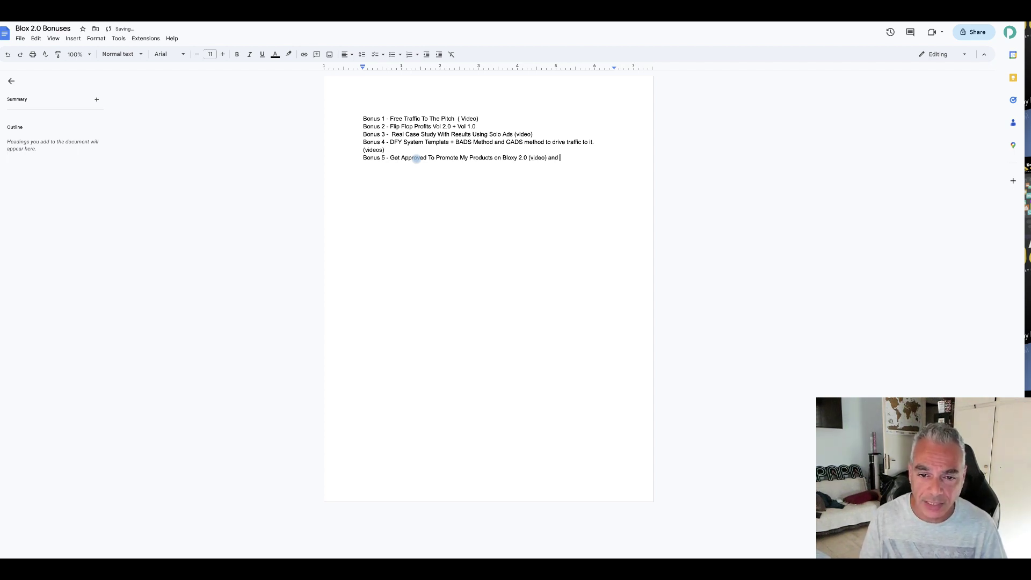
type("acce")
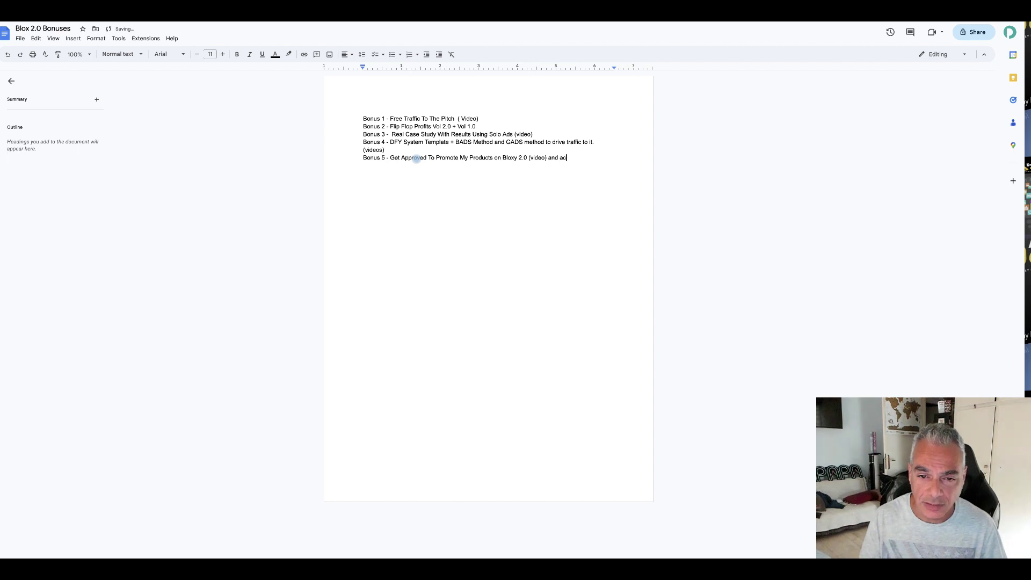
type("ss to jv ")
type("pages for your ")
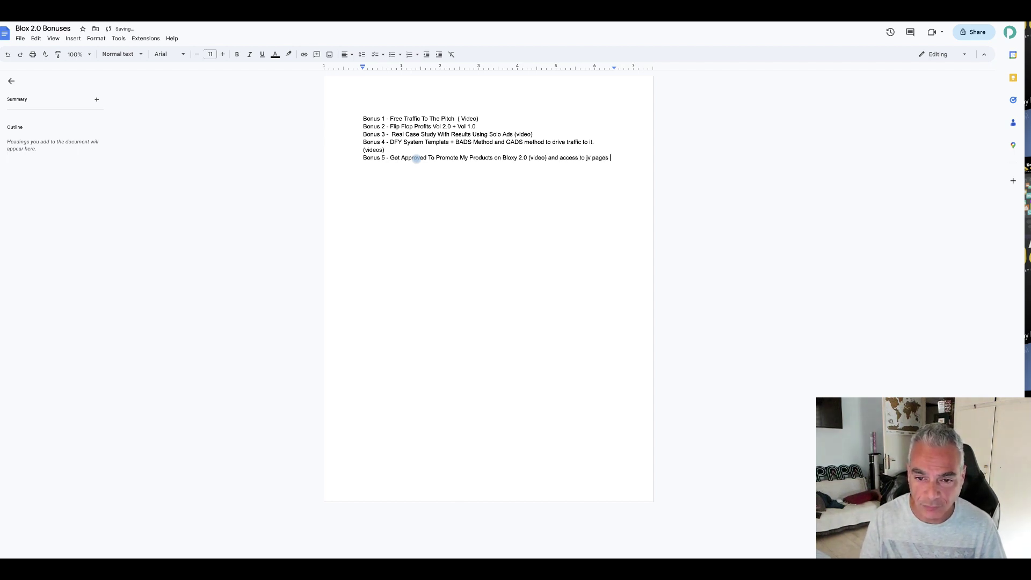
type("affiliate links")
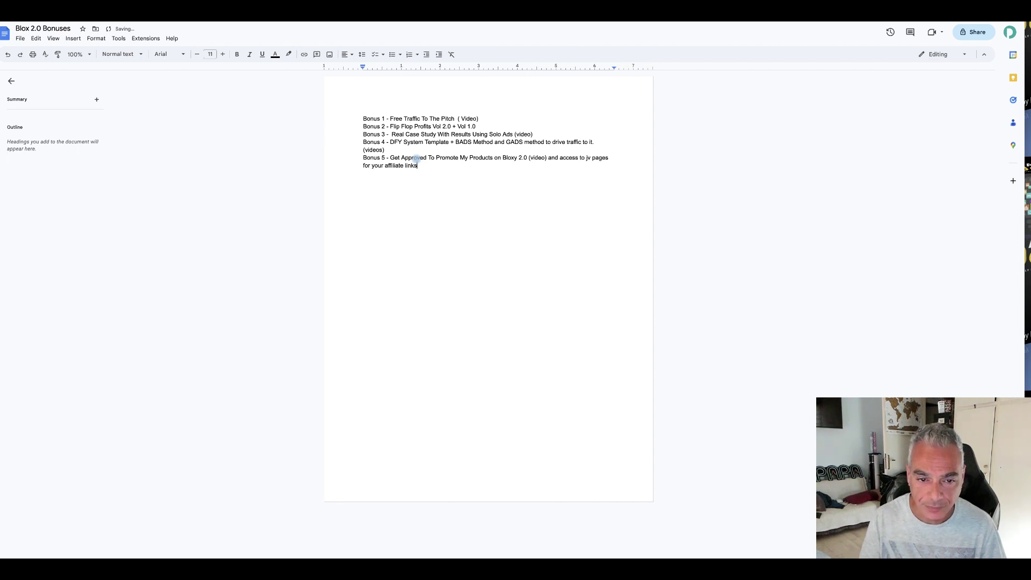
type(")")
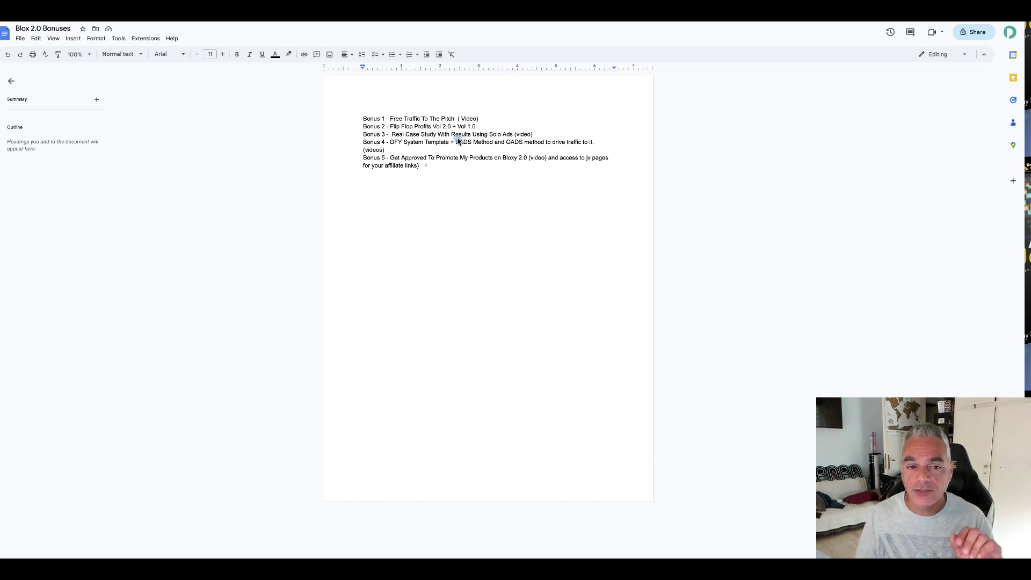
key("ctrl+a")
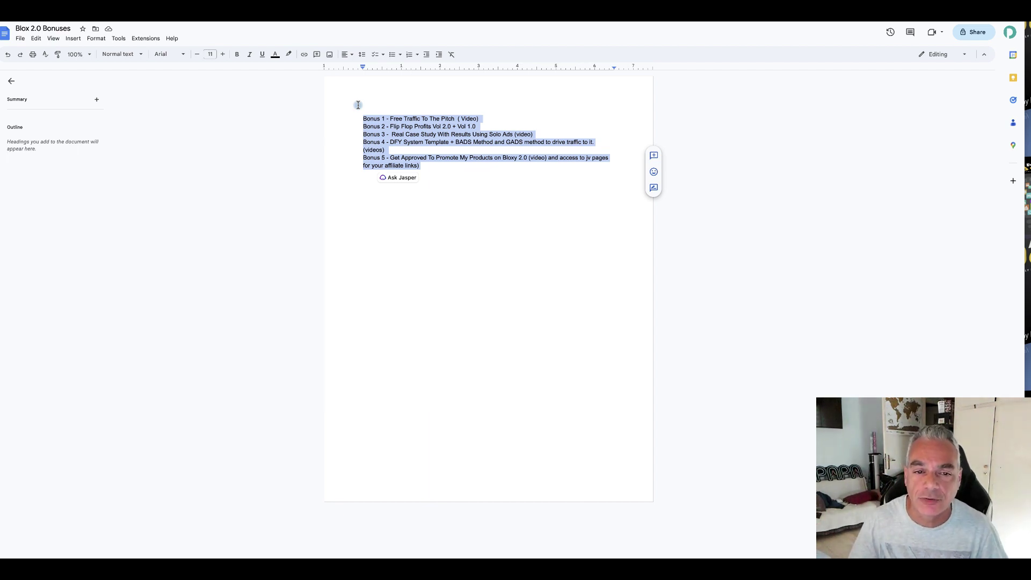
left_click(458, 164)
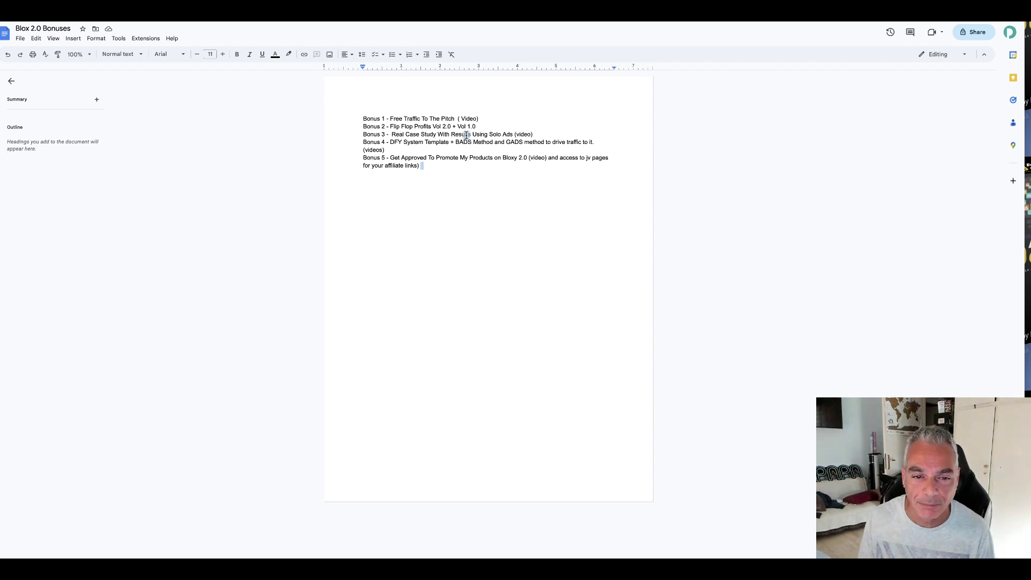
- Insert 'review' into Bonus 4 so it reads 'DFY review System Template'
left_click(403, 143)
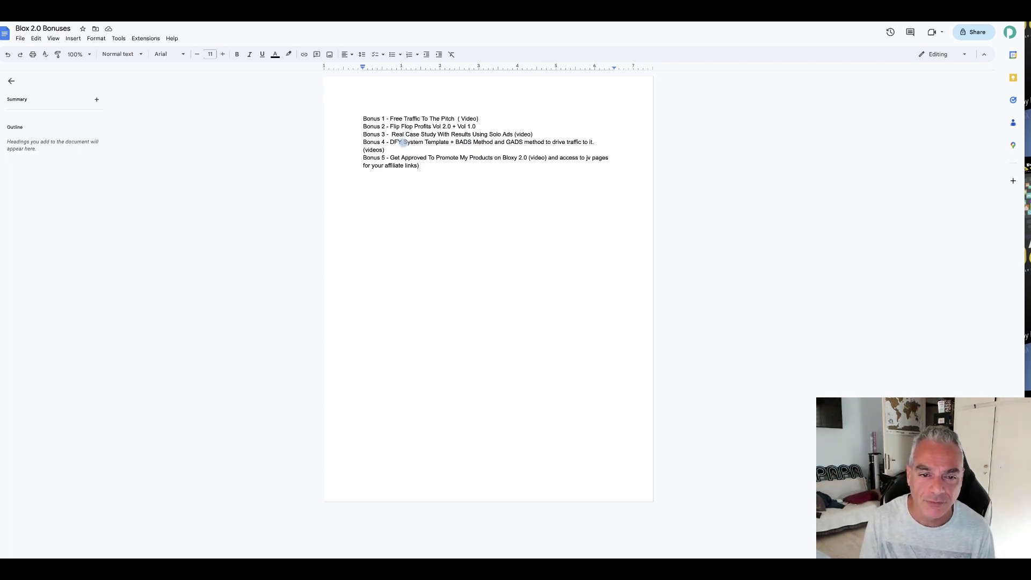
type("review")
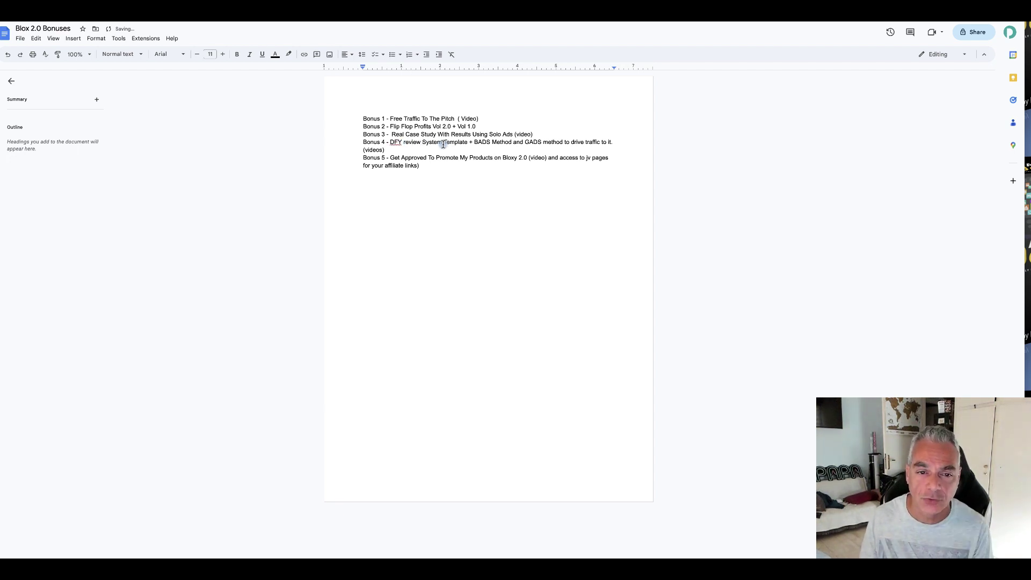
left_click(389, 158)
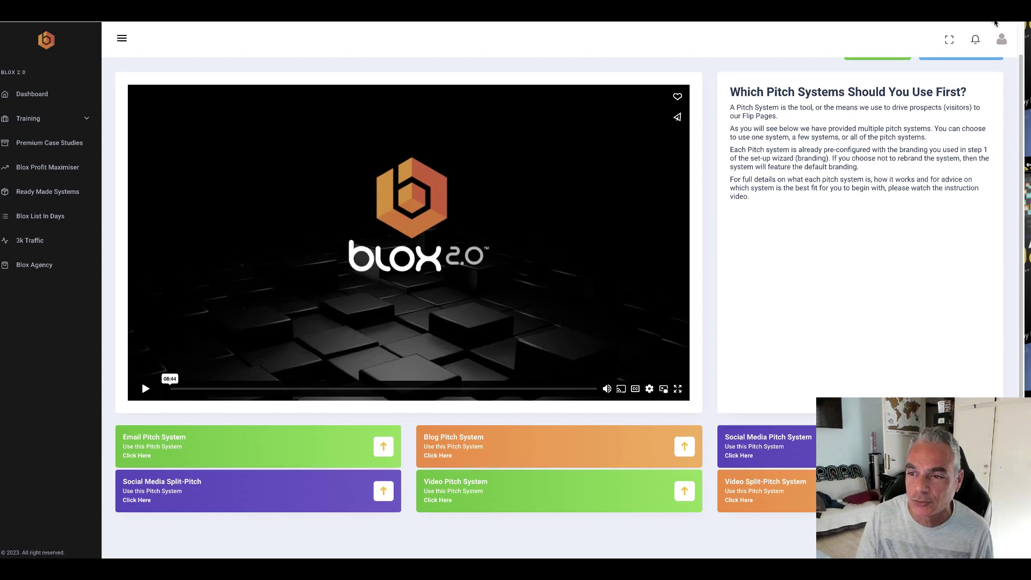
- Add a line below Bonus 5 reading 'Bonus 6- How to create videos without showing your face ( faceless)'
mouse_move(964, 63)
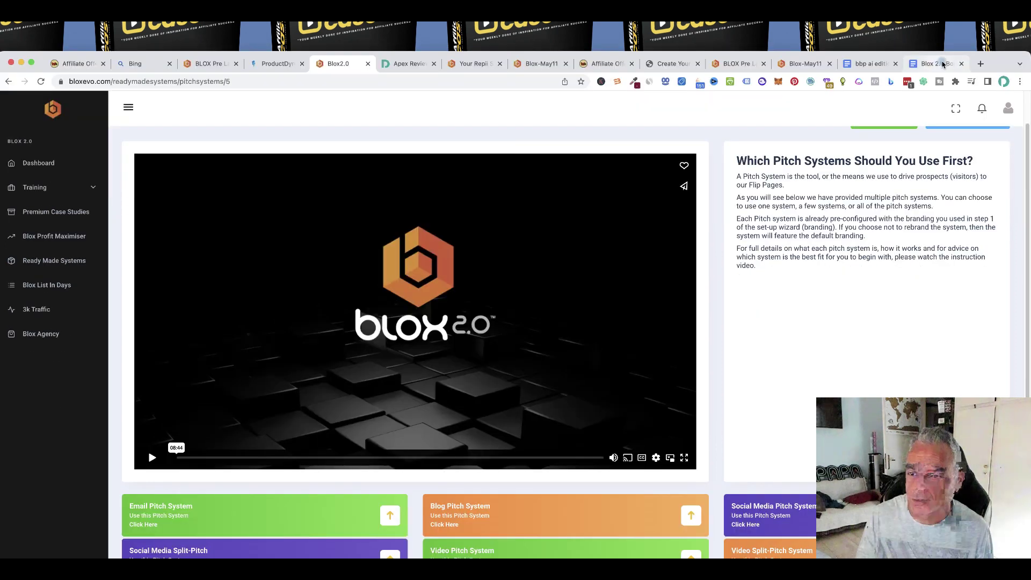
left_click(938, 63)
key("Return")
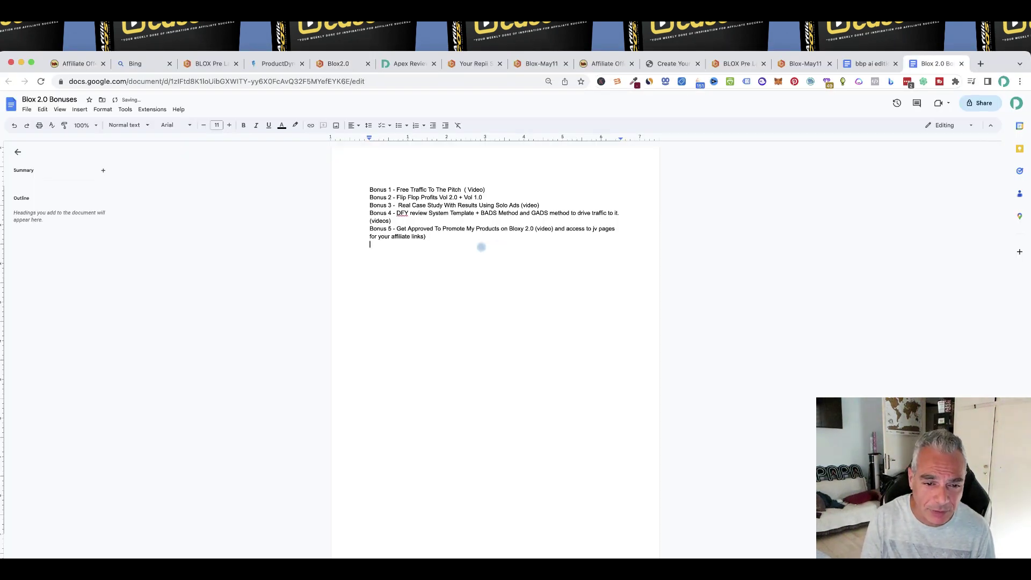
type("Bonus 6- How to create vi")
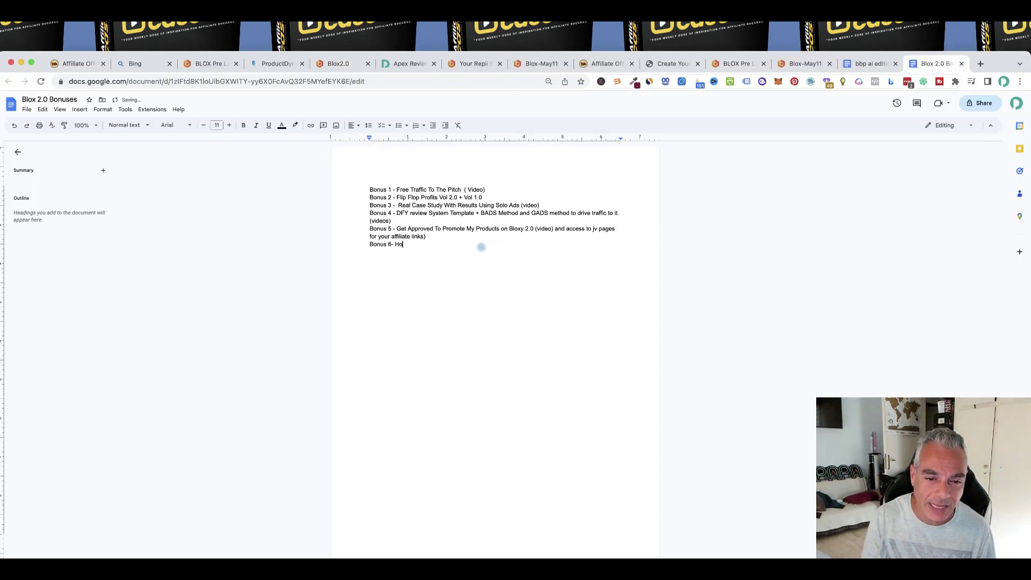
type("deos ")
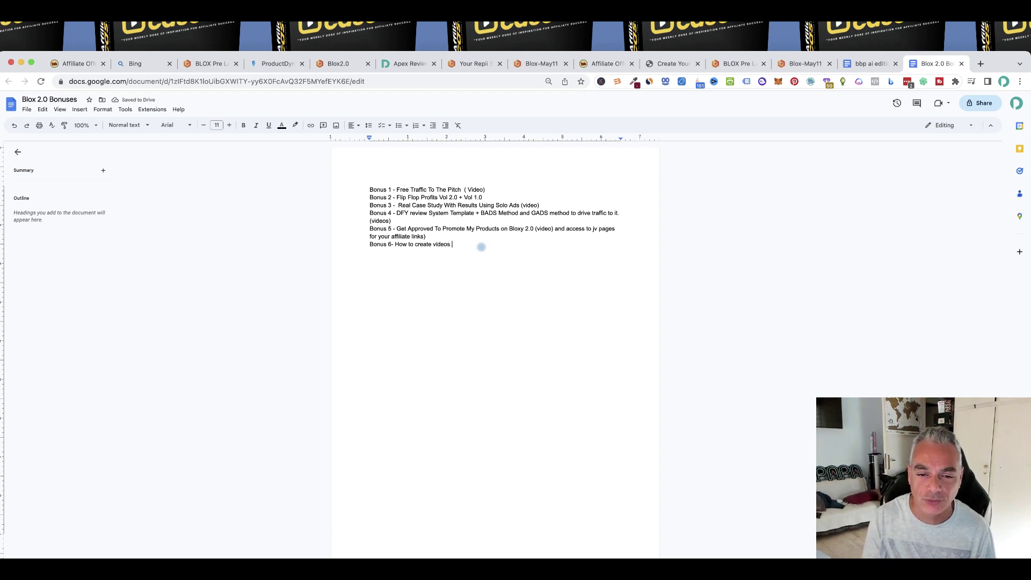
type("without showing your face ( face")
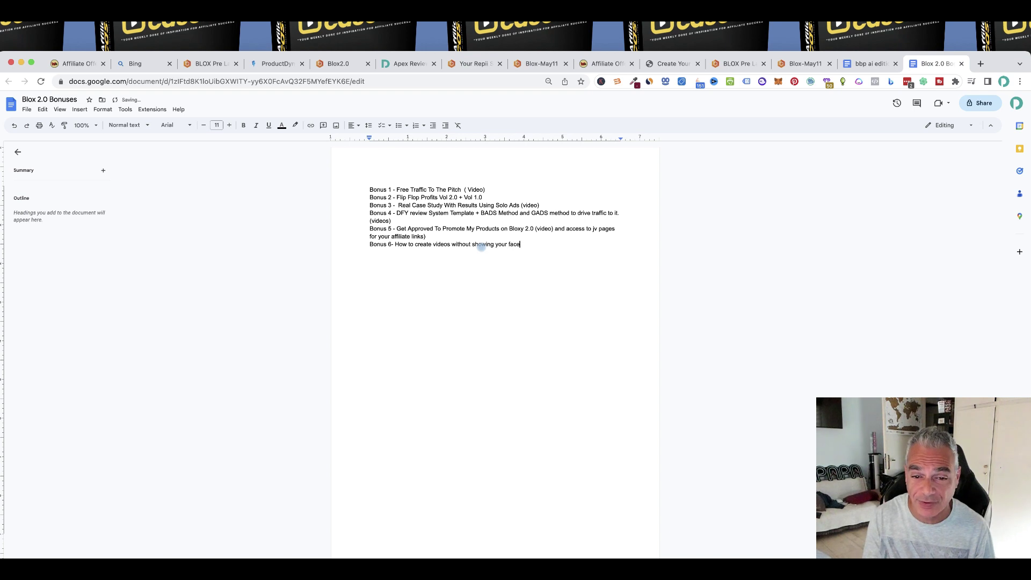
type("less)")
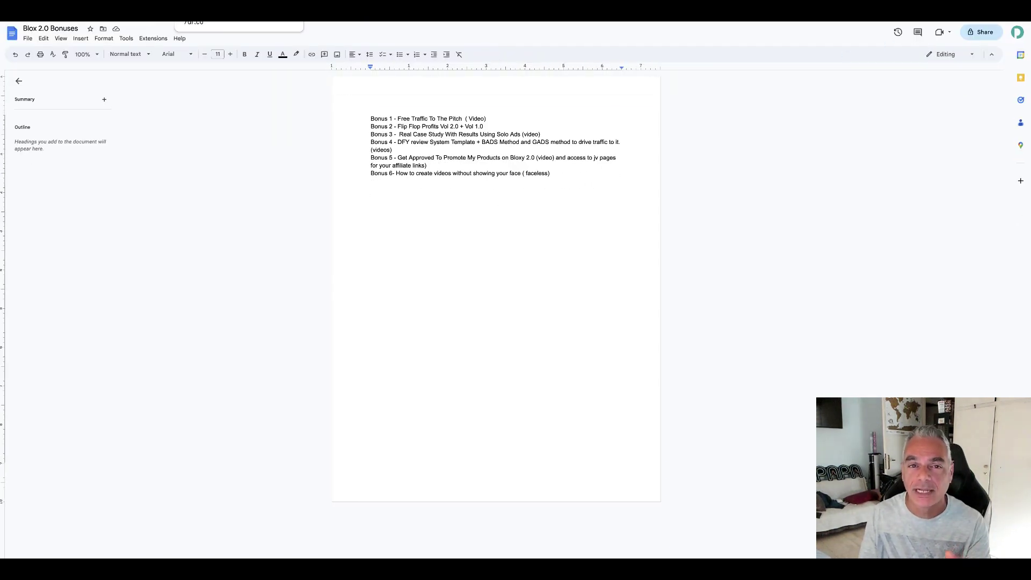
- Highlight all the bonus text from the start of Bonus 1 to the end of Bonus 6
left_click_drag(382, 119, 573, 191)
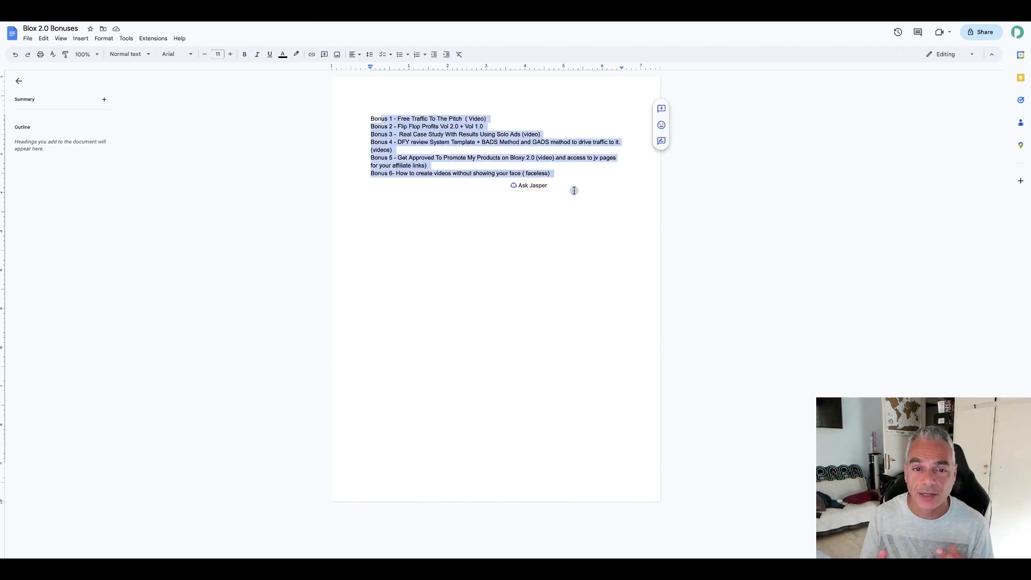